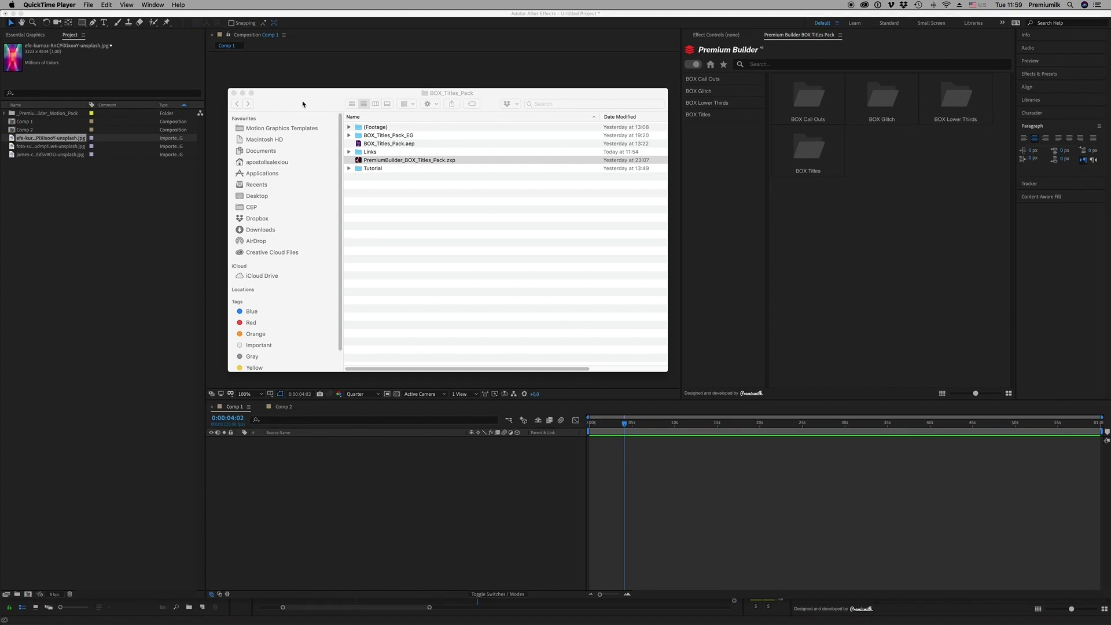
Reposition the BOX_Titles_Pack Finder window and select the PremiumBuilder_BOX_Titles_Pack.zxp file
left_click_drag(502, 97, 508, 96)
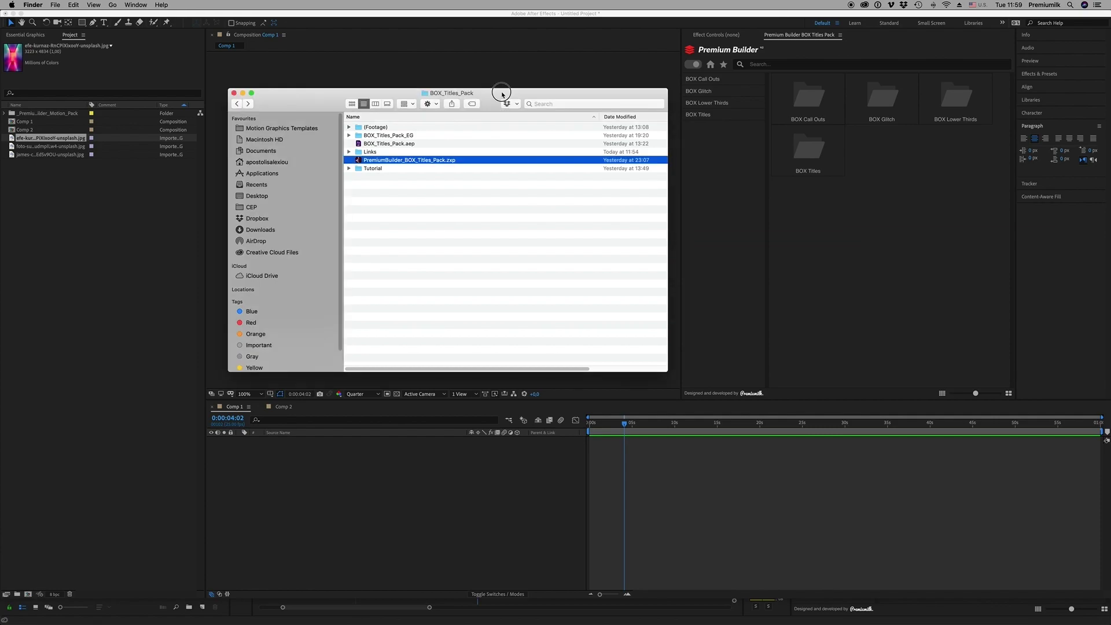
left_click(446, 211)
left_click(393, 163)
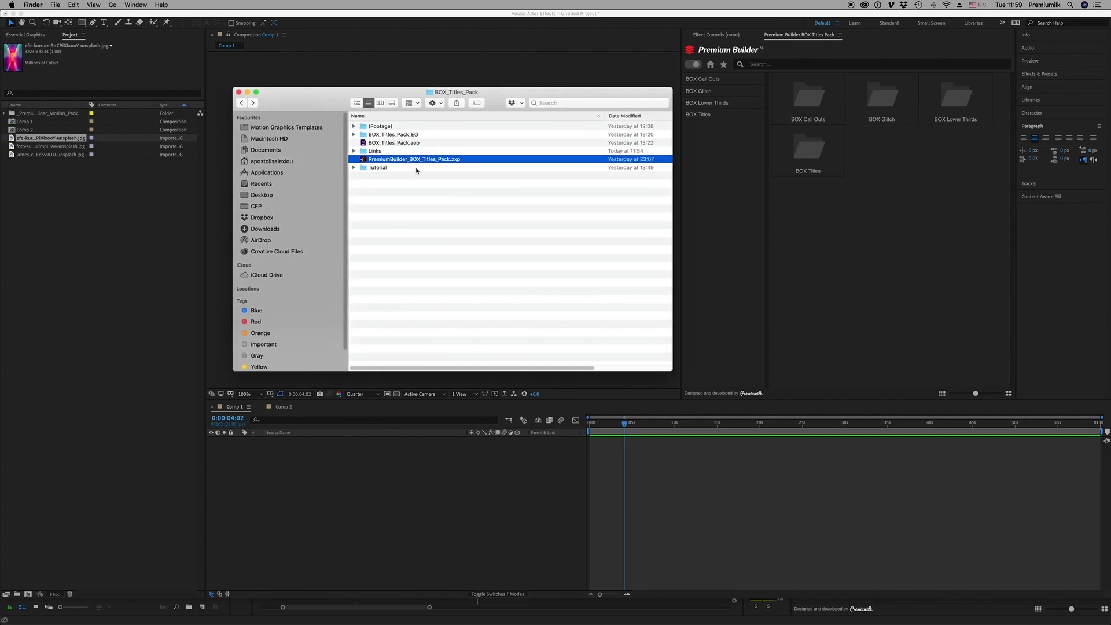
left_click_drag(495, 101, 489, 96)
left_click(403, 224)
left_click(400, 142)
left_click(443, 155)
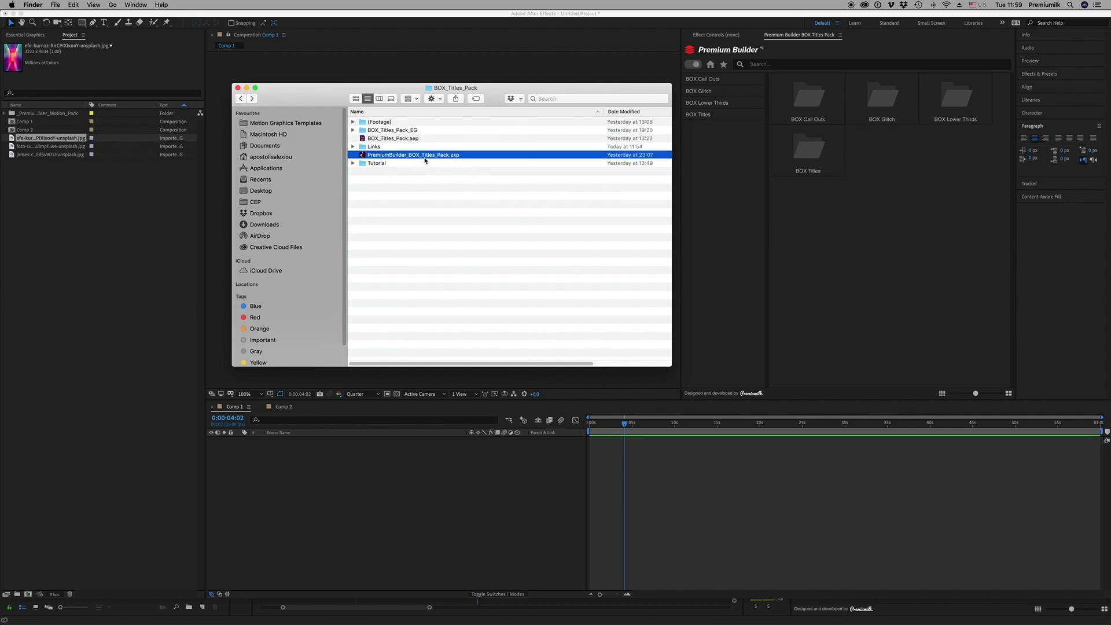
Expand and collapse the BOX_Titles_Pack_EG folder to inspect its subfolders
left_click(386, 132)
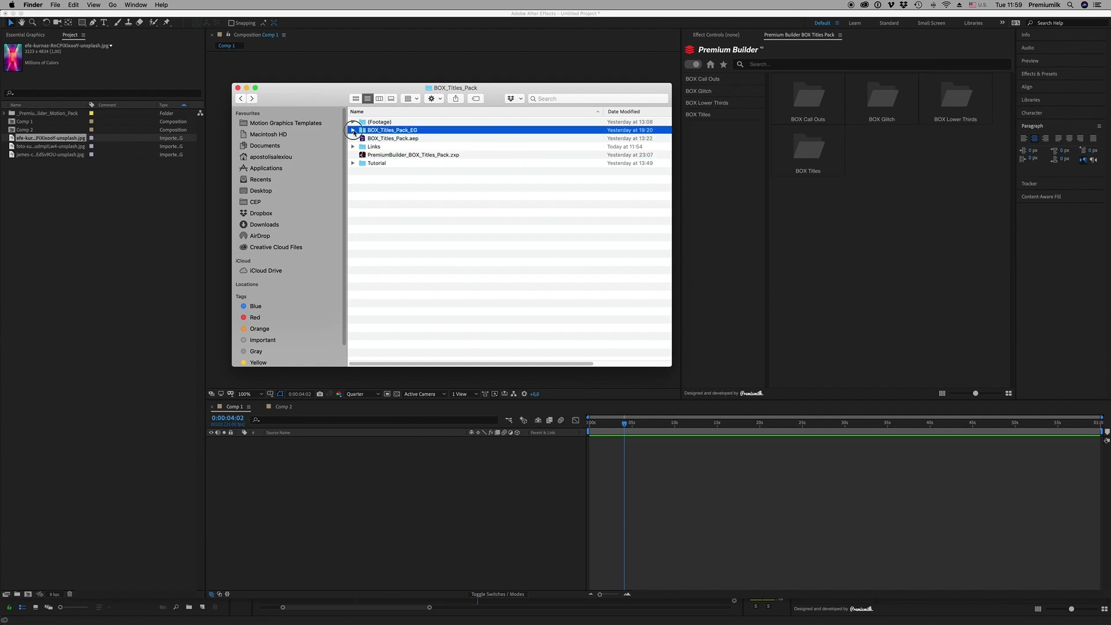
left_click(353, 130)
left_click(353, 130)
left_click(394, 154)
left_click(353, 131)
left_click(353, 130)
left_click(388, 206)
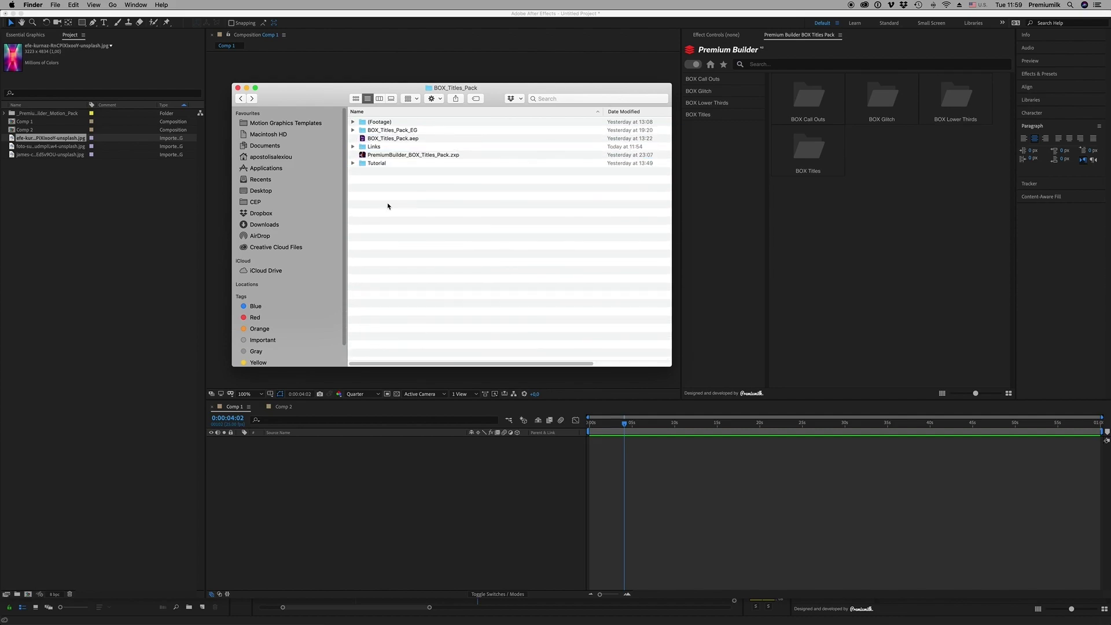
Expand the Links folder and open the PremiumBuilder_Installation notes in TextEdit
left_click(420, 155)
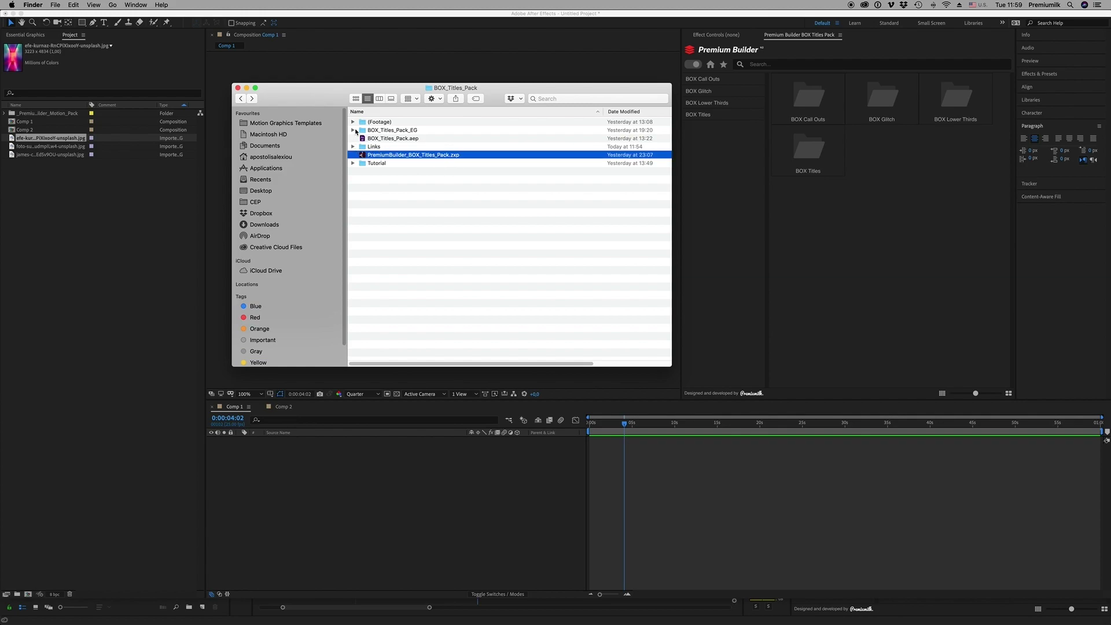
left_click(352, 147)
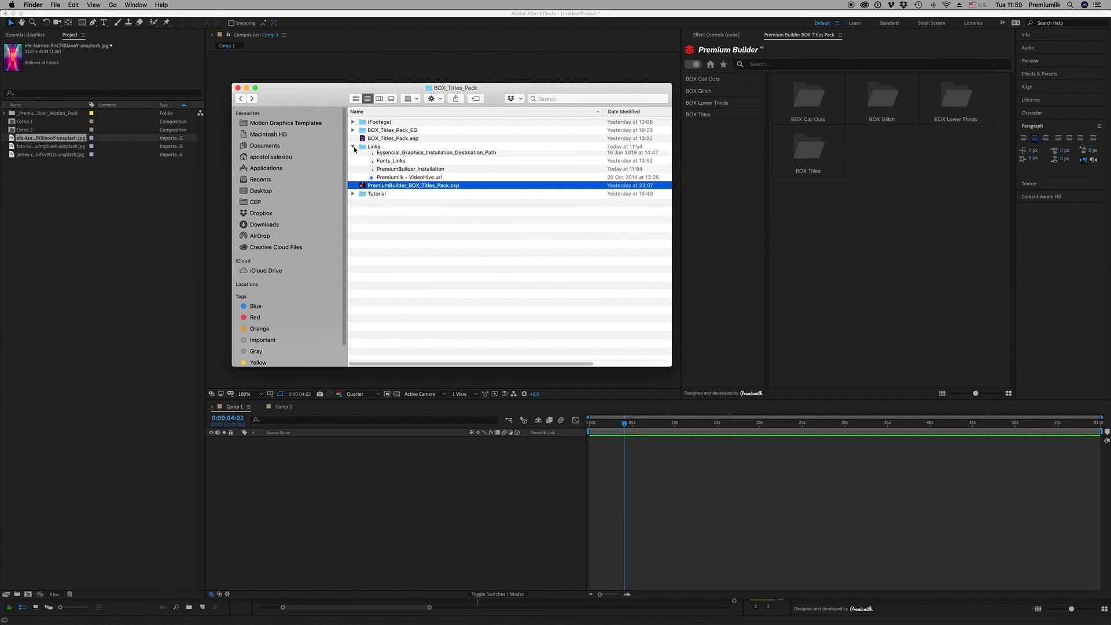
double_click(413, 172)
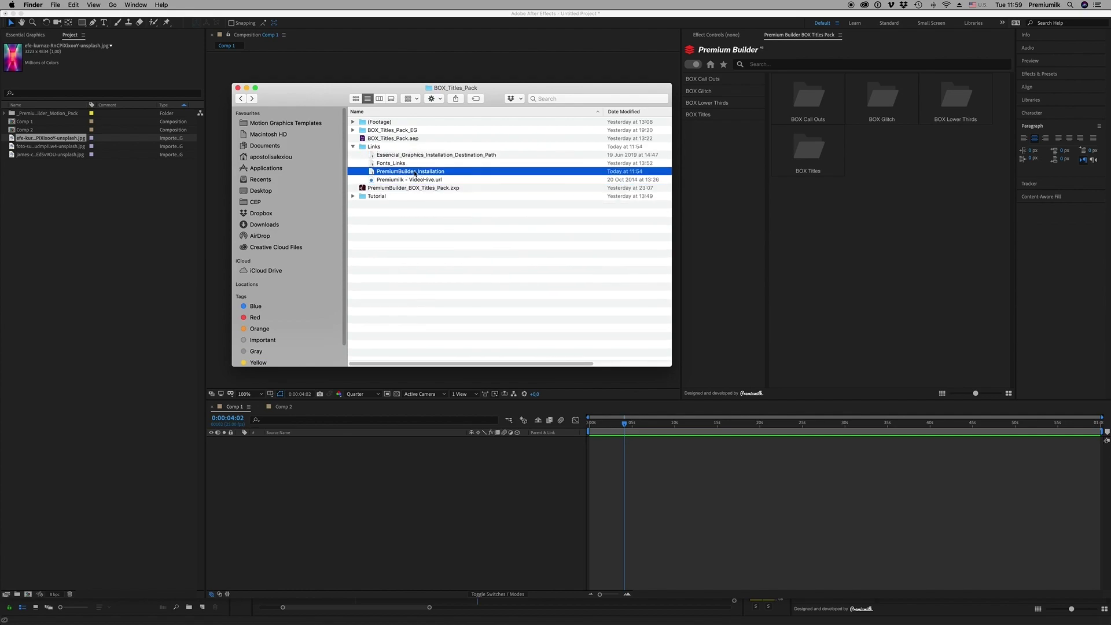
Close the duplicate notes window, copy the zxpinstaller.com address, and restore Safari
left_click(149, 61)
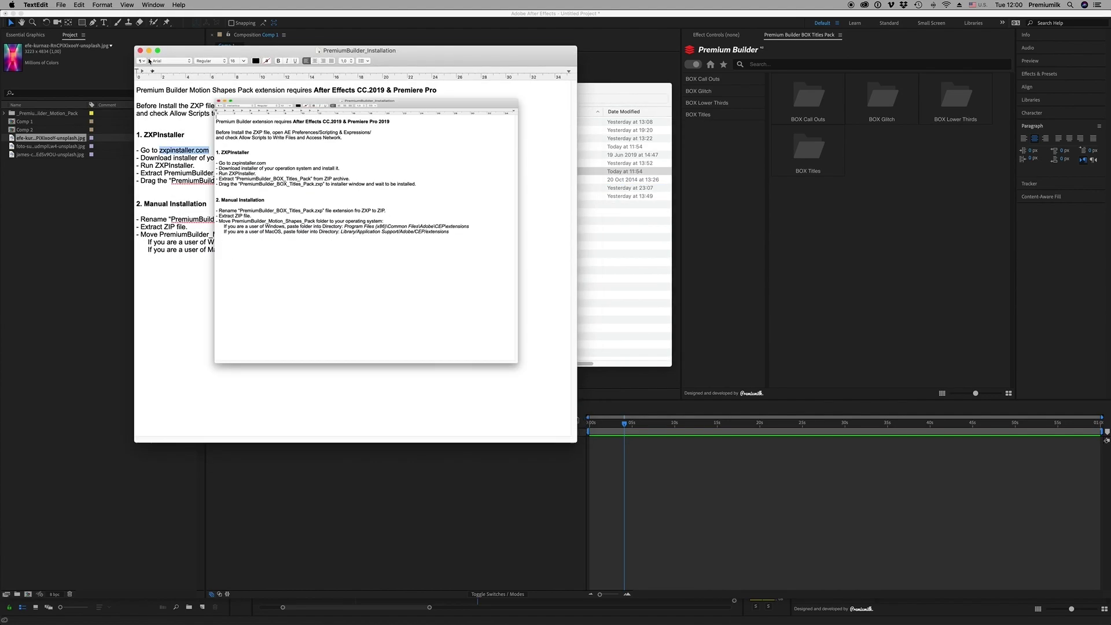
left_click_drag(214, 50, 251, 58)
left_click(247, 156)
left_click_drag(246, 157, 194, 158)
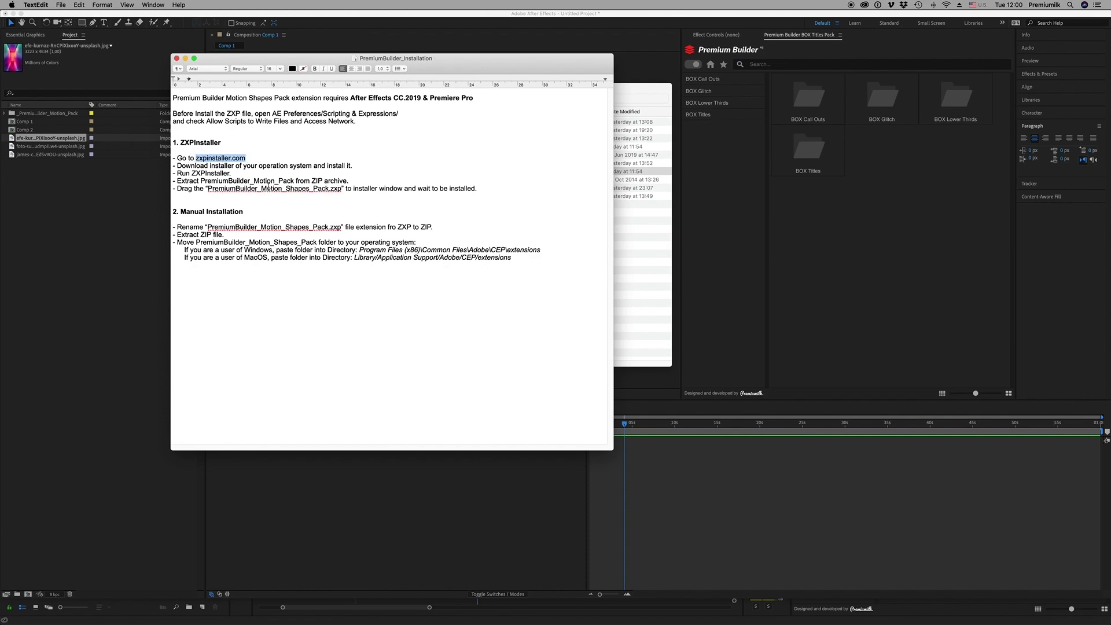
key("super+c")
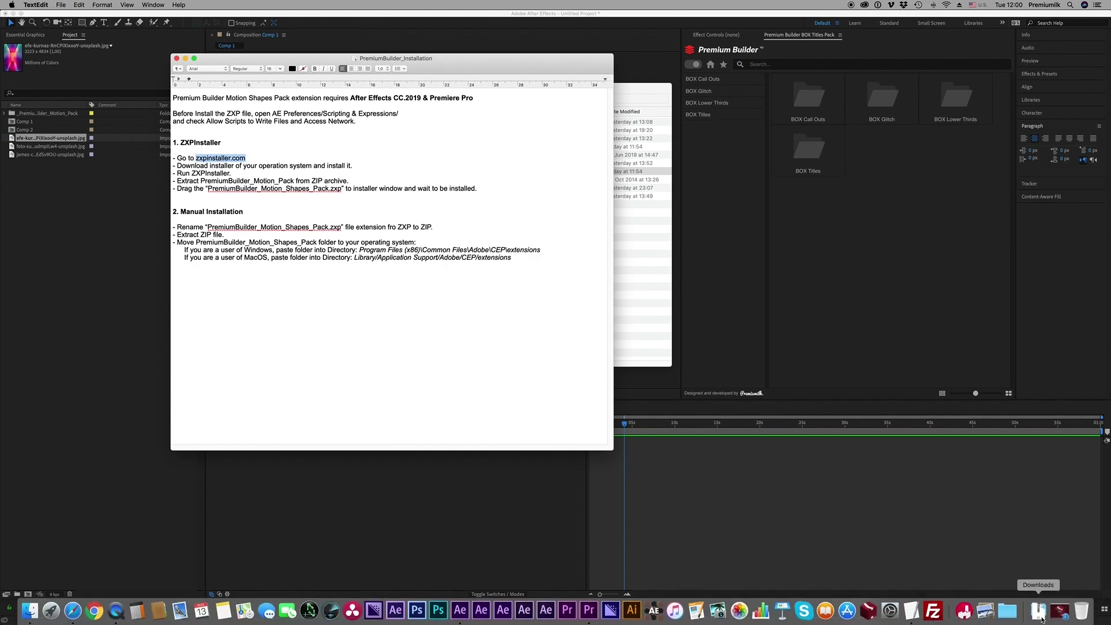
left_click(1059, 611)
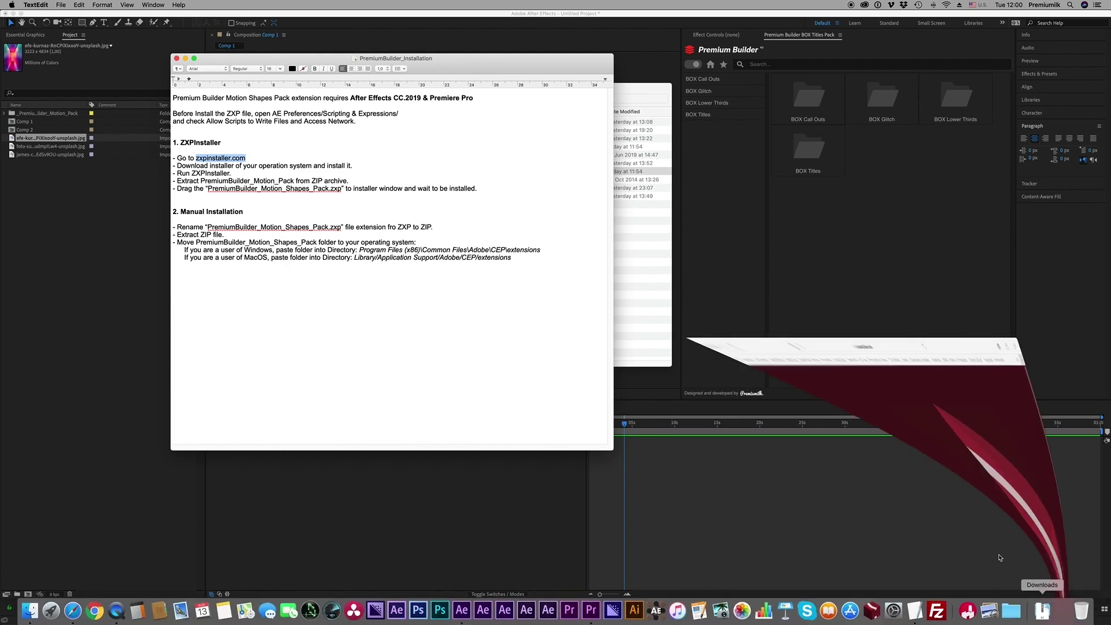
Dismiss Safari's Favorites overlay on zxpinstaller.com and minimize the browser
left_click(595, 24)
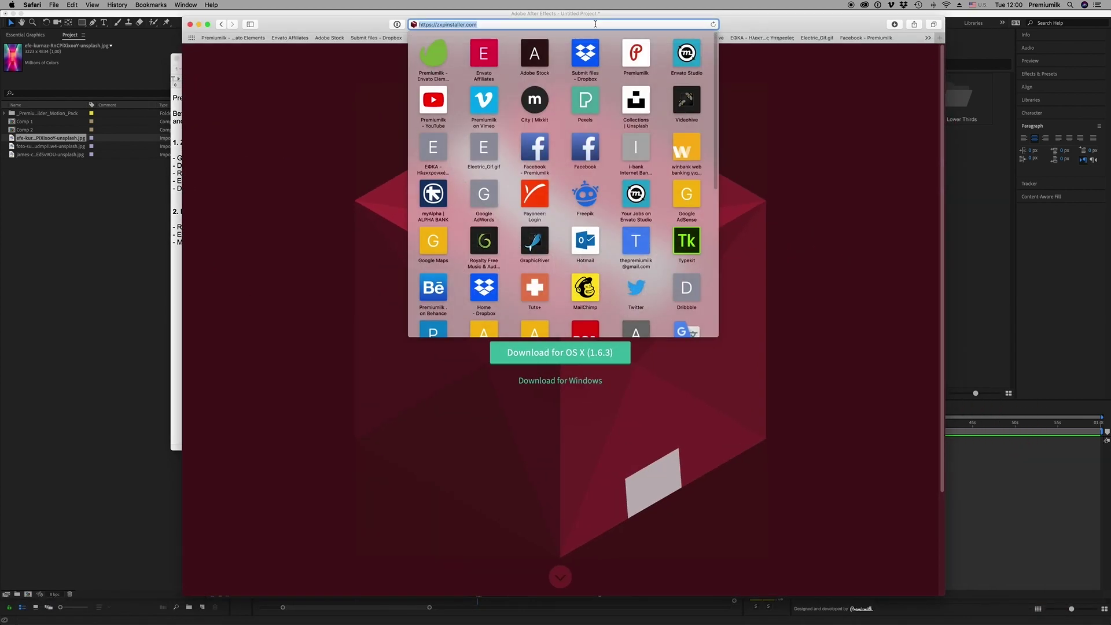
key("Escape")
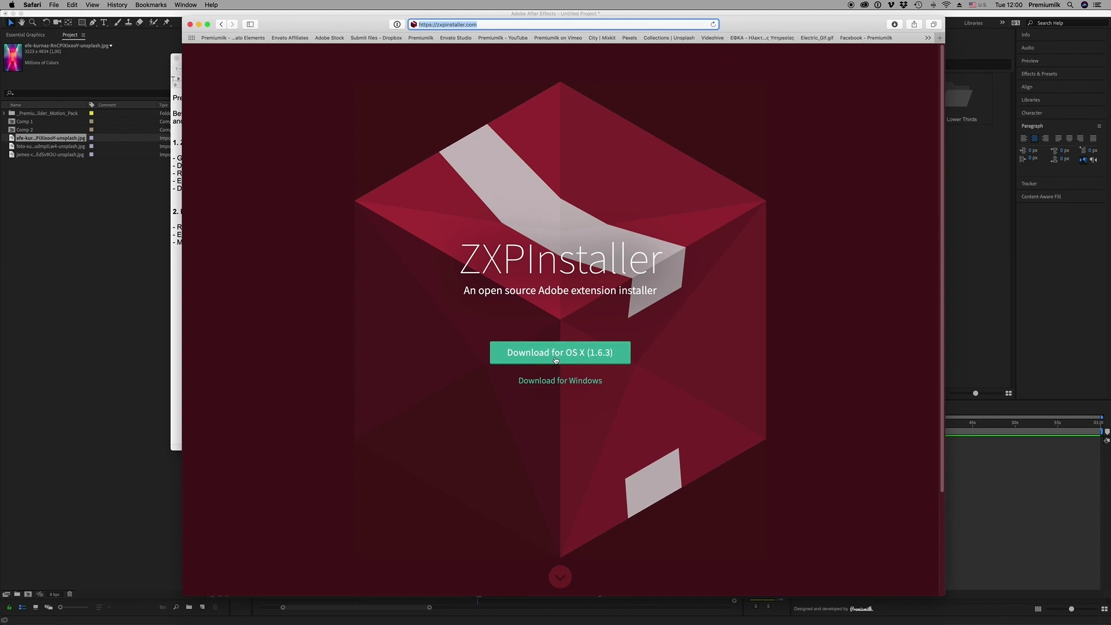
left_click(199, 25)
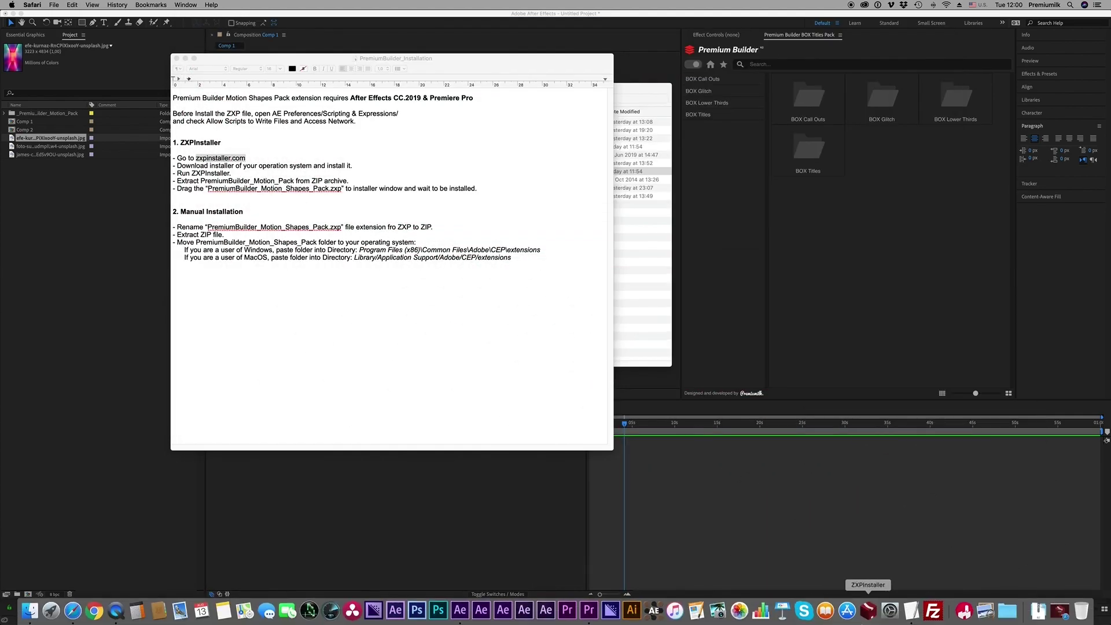
Launch ZXPInstaller, drop PremiumBuilder_BOX_Titles_Pack.zxp onto it, and enter the admin password
left_click(868, 610)
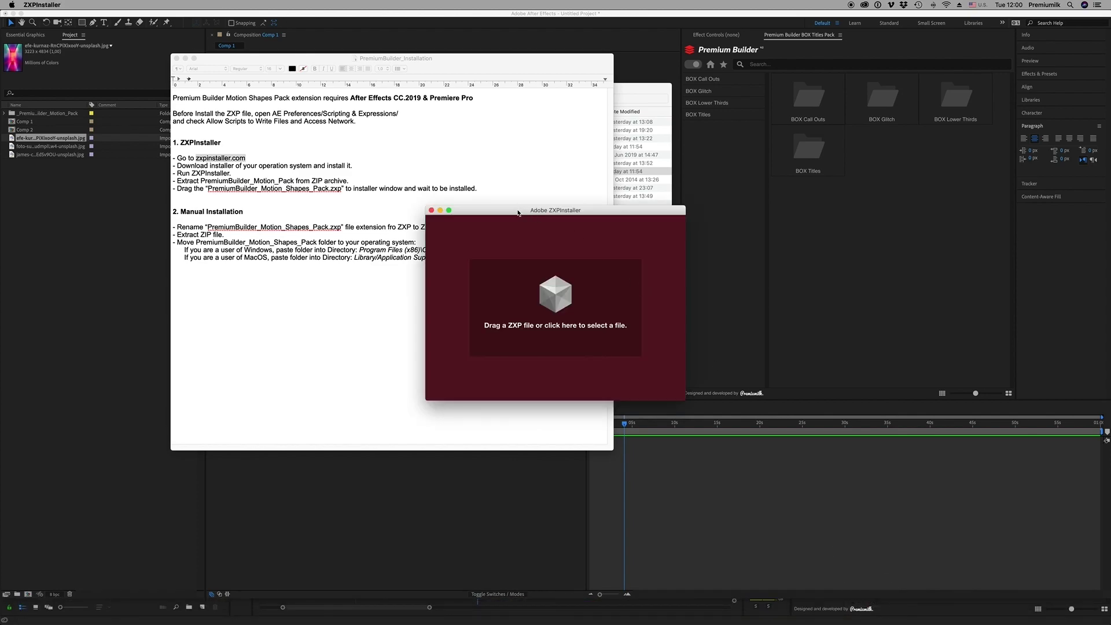
left_click_drag(519, 214, 783, 167)
left_click(648, 98)
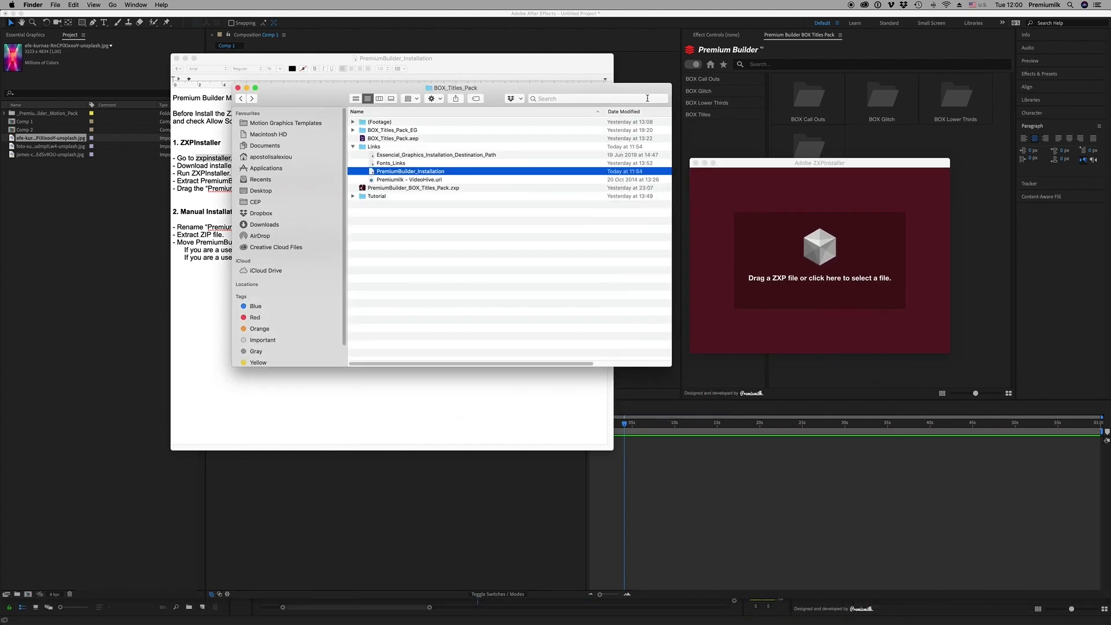
left_click(385, 188)
left_click_drag(381, 188, 809, 256)
left_click_drag(854, 167, 848, 166)
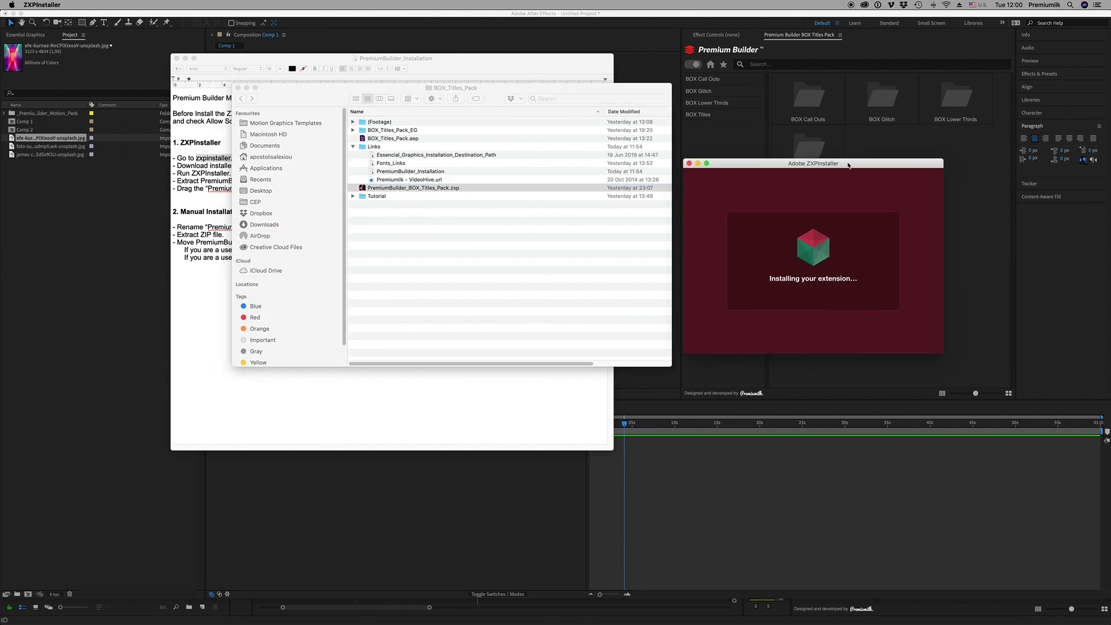
left_click_drag(848, 166, 849, 169)
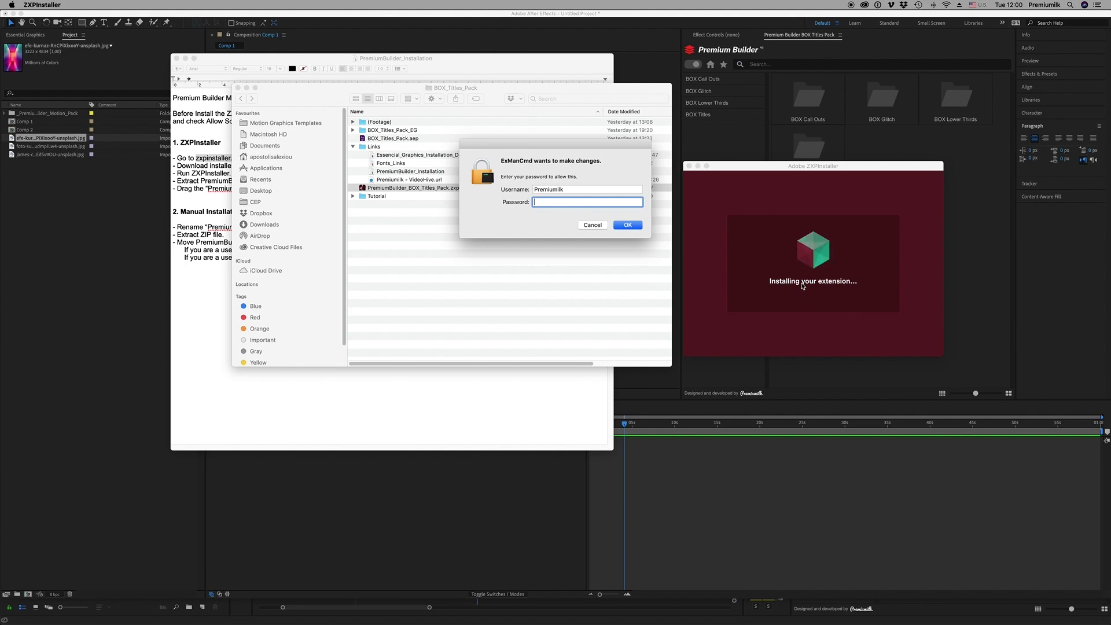
type("•••••••••")
key("Return")
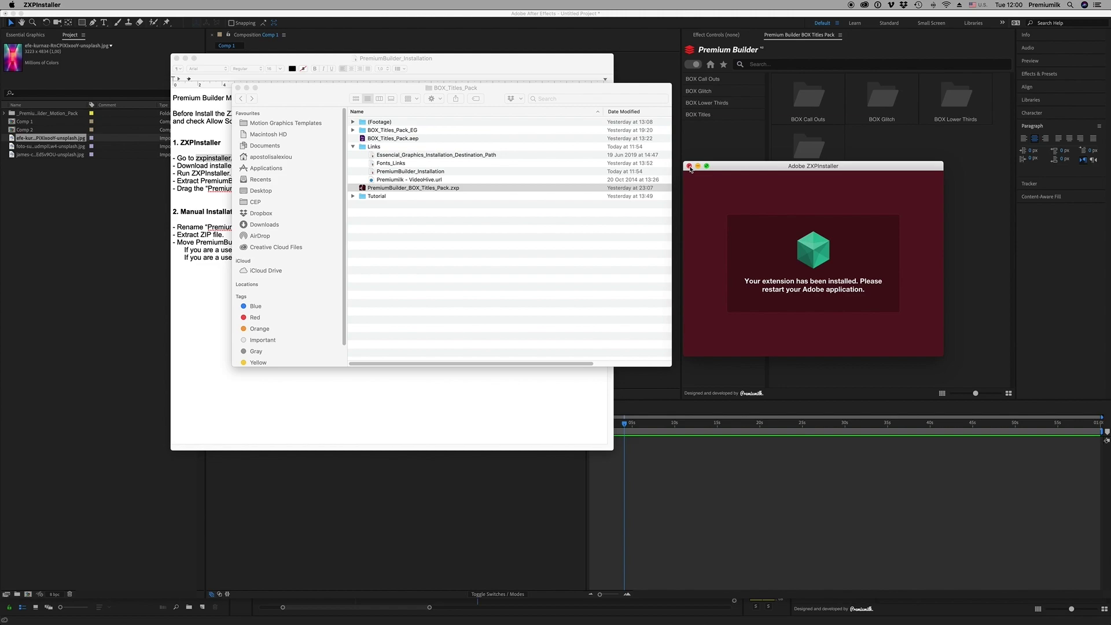
Close ZXPInstaller, collapse the Links folder, and minimize the Finder and TextEdit windows
left_click(689, 166)
left_click(491, 235)
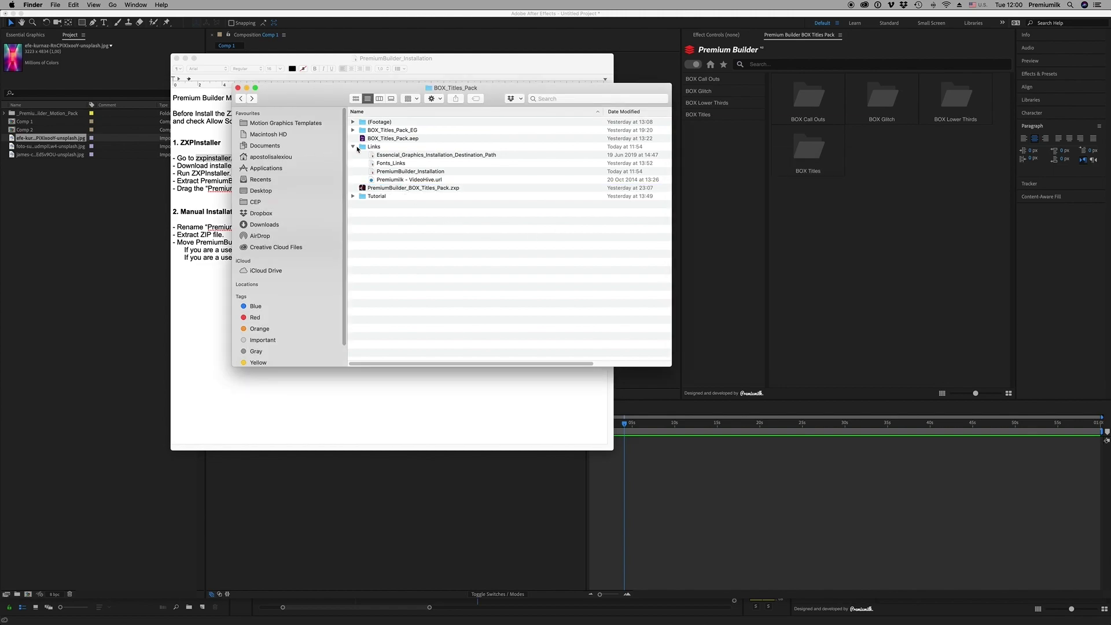
left_click(353, 147)
left_click_drag(291, 98, 319, 106)
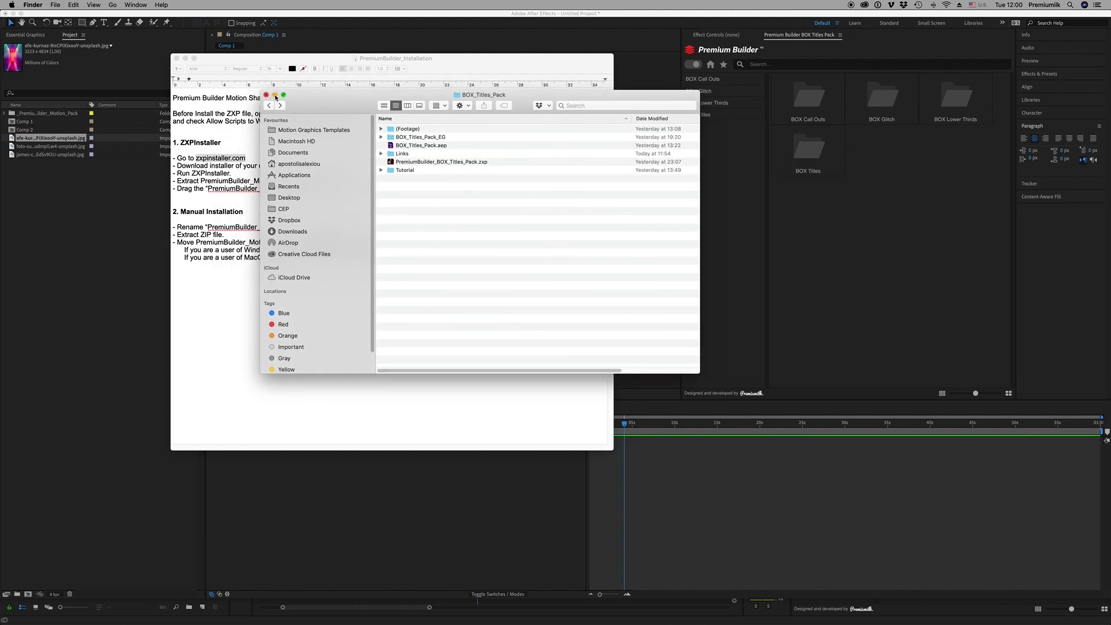
left_click(275, 95)
left_click(185, 58)
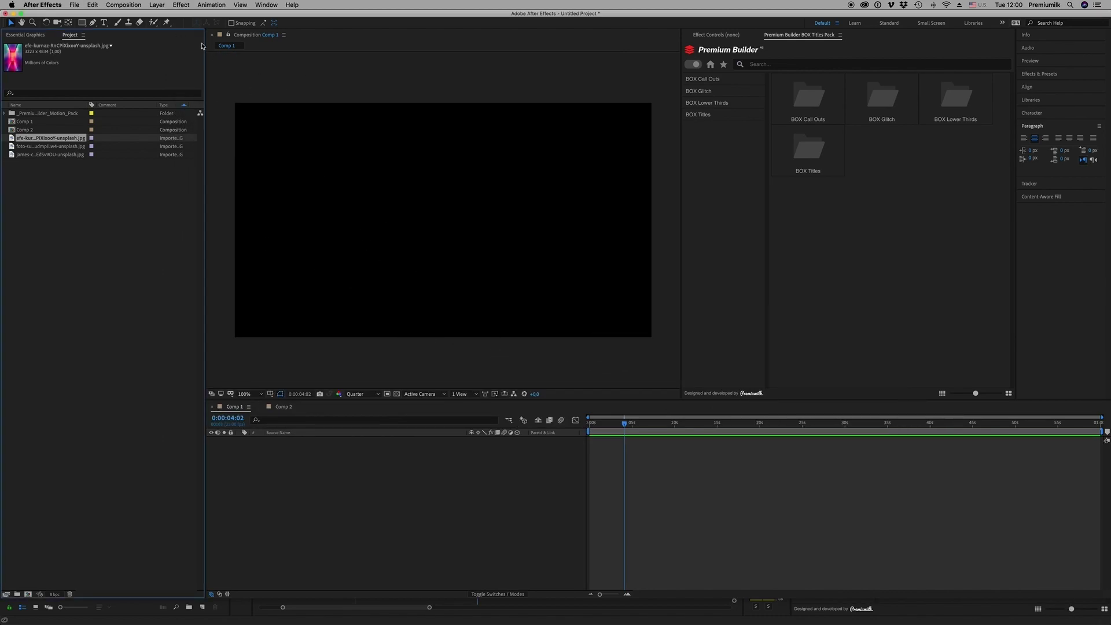
Close and reopen the Premium Builder BOX Titles Pack panel, docking it before Effect Controls
left_click(266, 4)
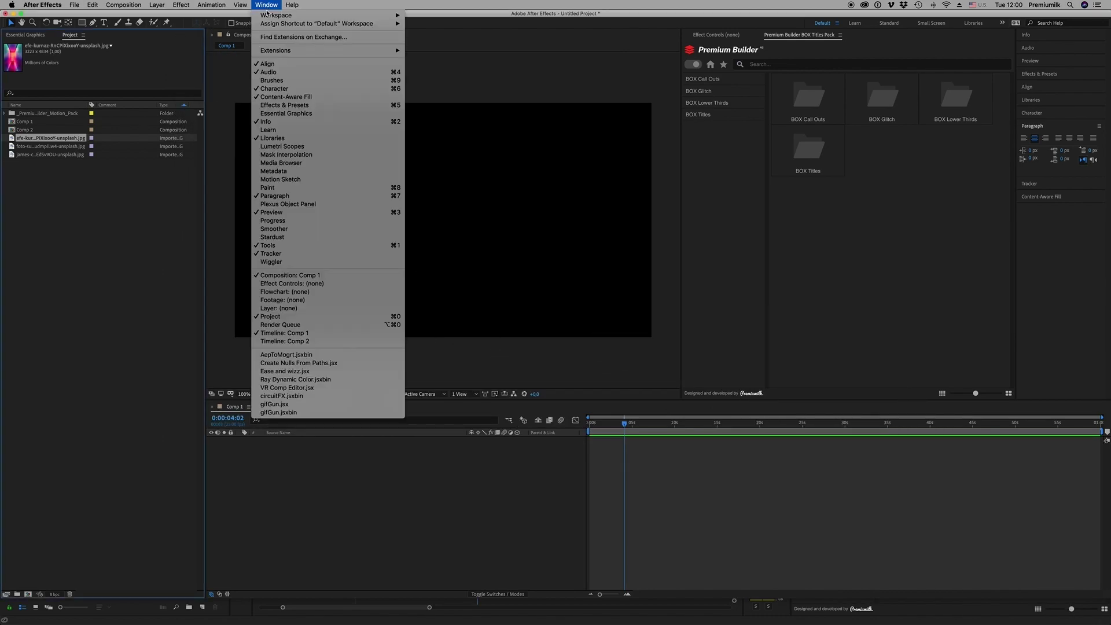
mouse_move(295, 53)
left_click(468, 68)
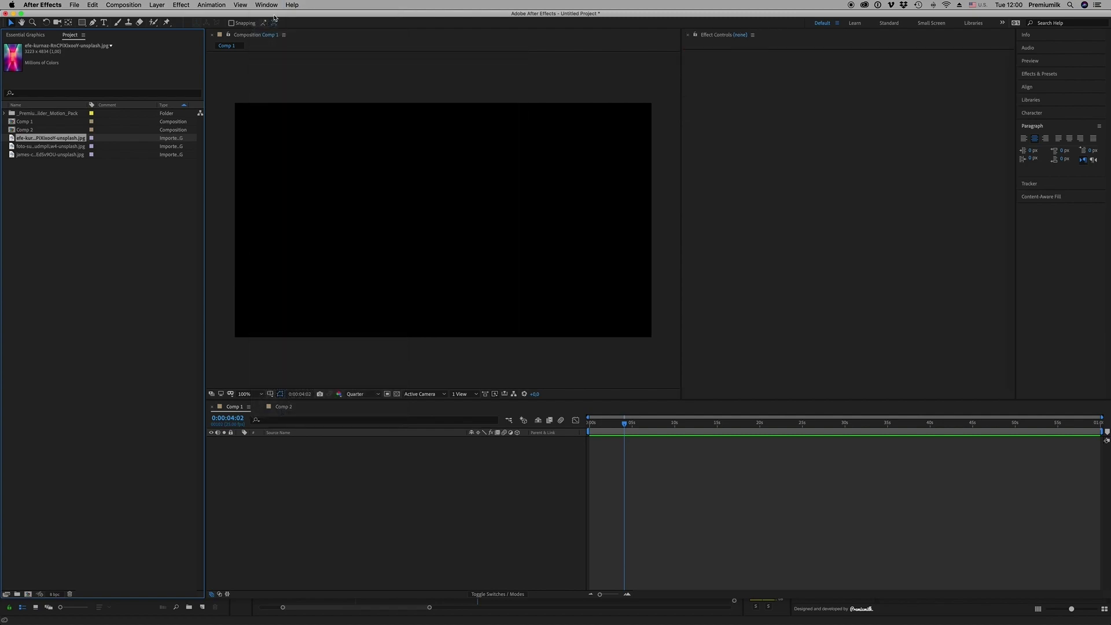
left_click(265, 4)
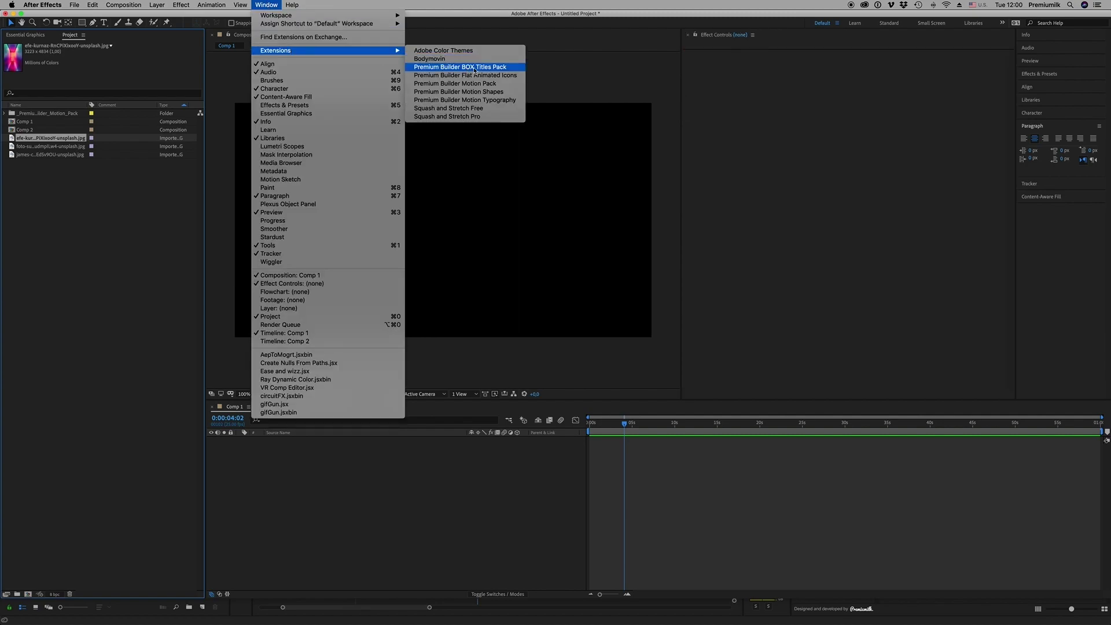
left_click(487, 70)
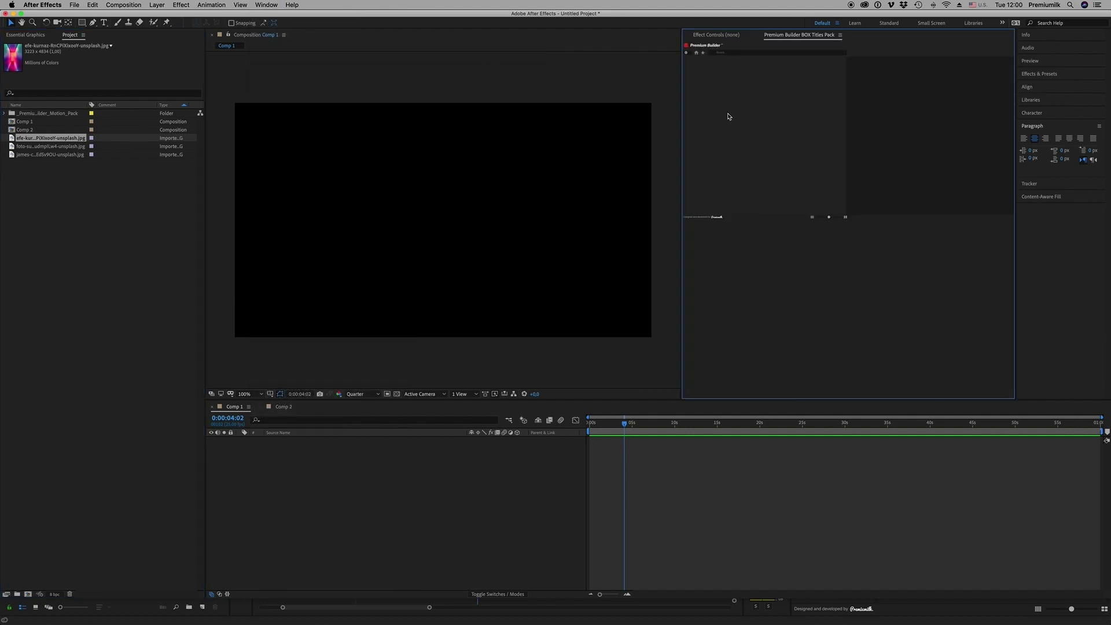
left_click(785, 37)
left_click_drag(785, 37, 723, 36)
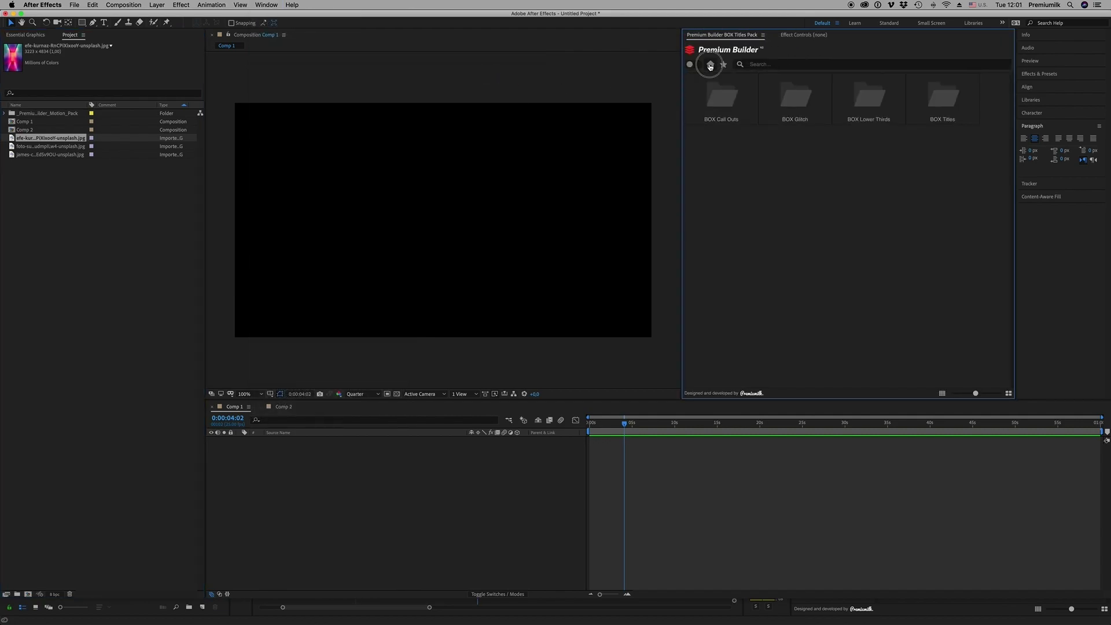
Browse the panel's BOX Call Outs, BOX Glitch and BOX Lower Thirds folders
left_click(693, 65)
left_click(700, 79)
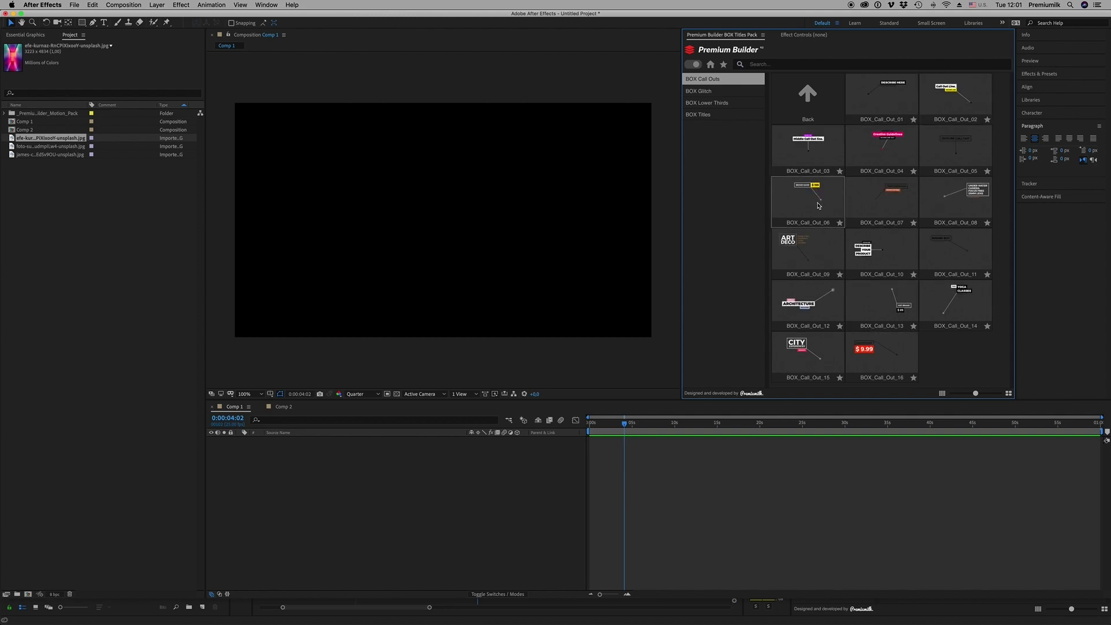
left_click(698, 91)
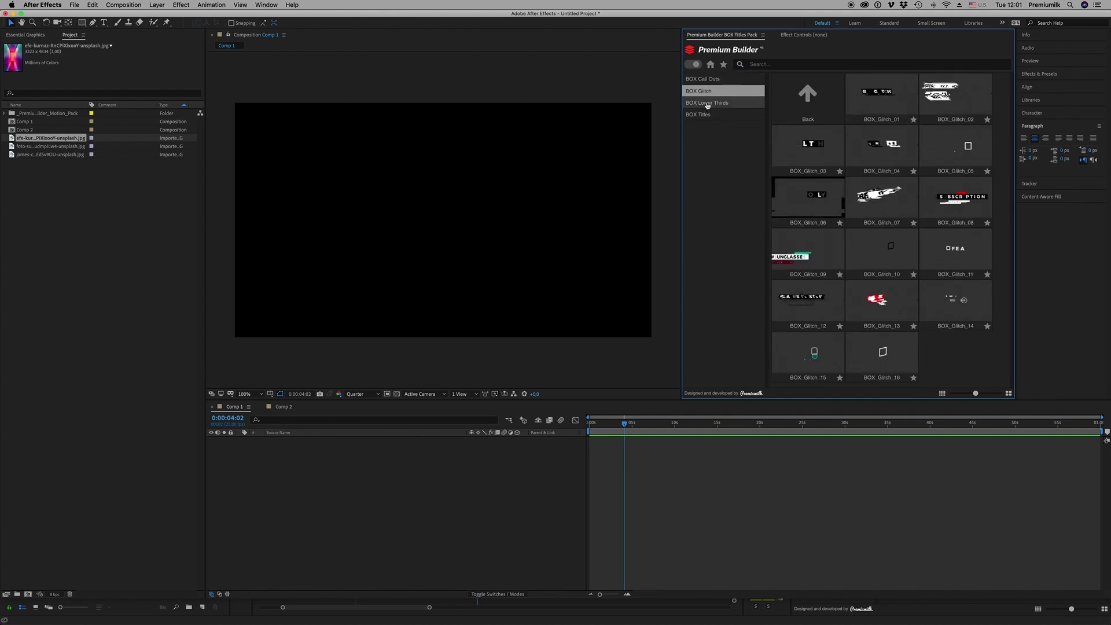
left_click(707, 103)
Check the BOX Titles and BOX Call Outs folders, then switch to Premiere Pro
left_click(703, 115)
left_click(706, 81)
left_click(566, 620)
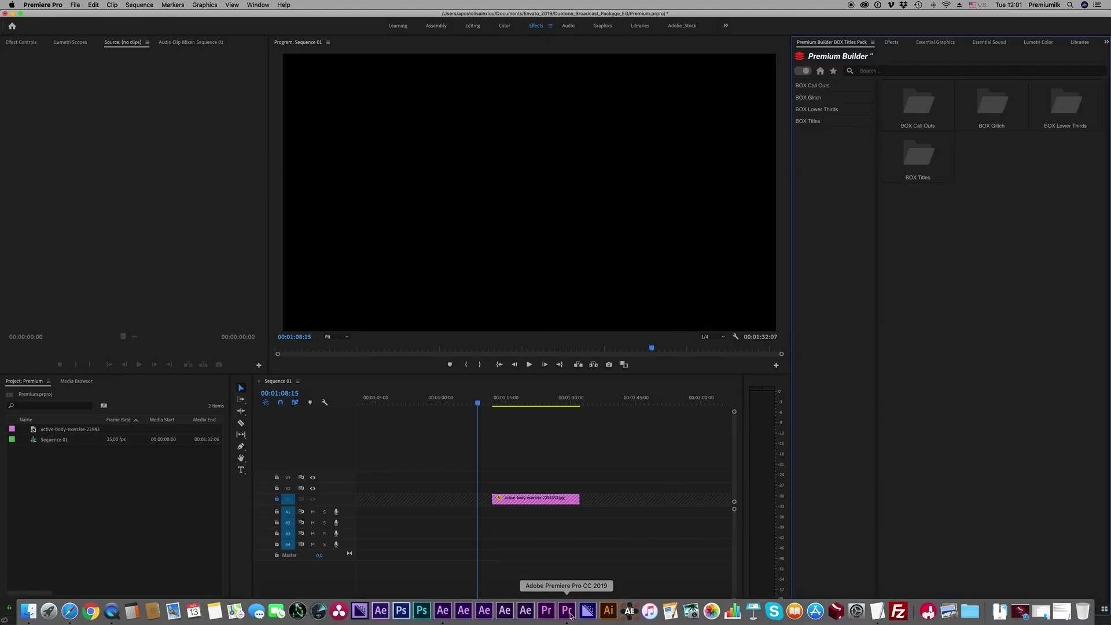
In Premiere Pro, toggle and close the Premium Builder BOX Titles Pack panel
left_click(258, 4)
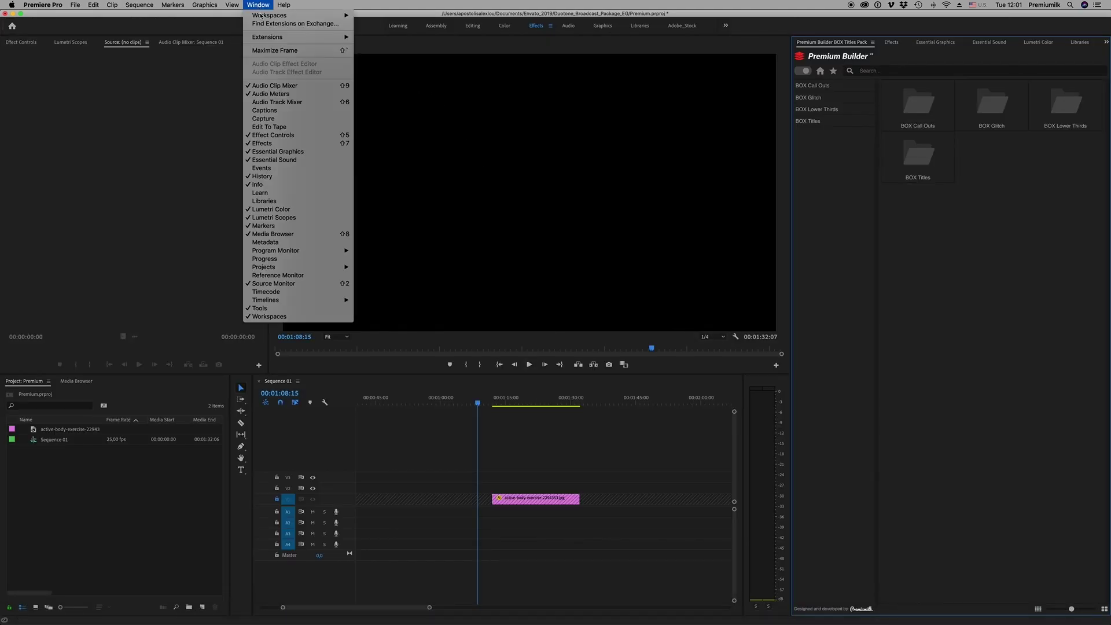
mouse_move(276, 40)
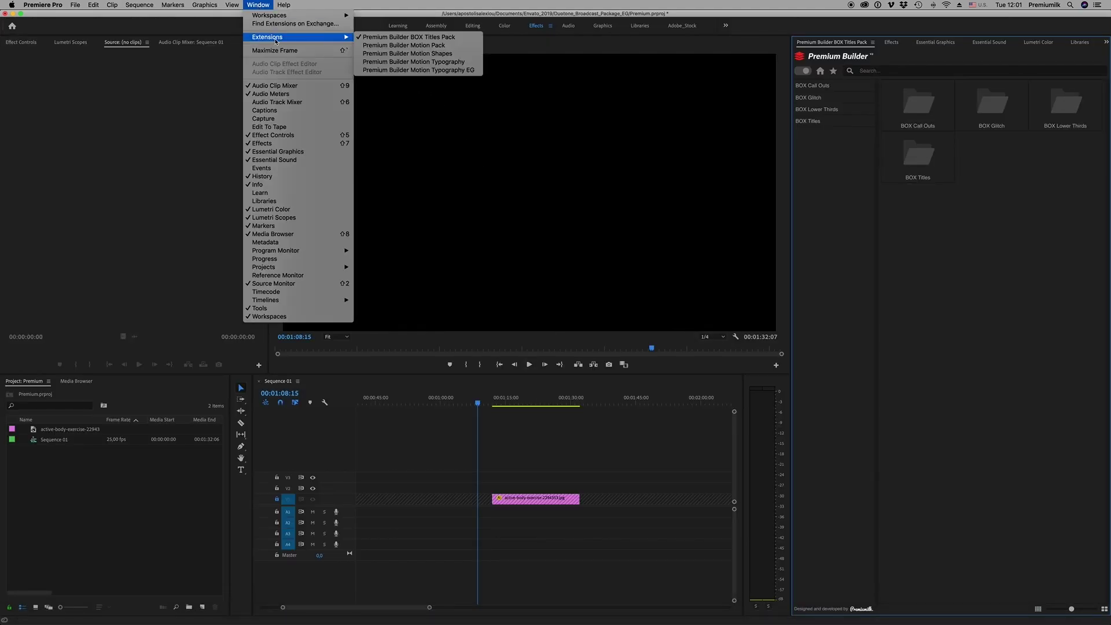
left_click(447, 39)
left_click(260, 5)
left_click(415, 39)
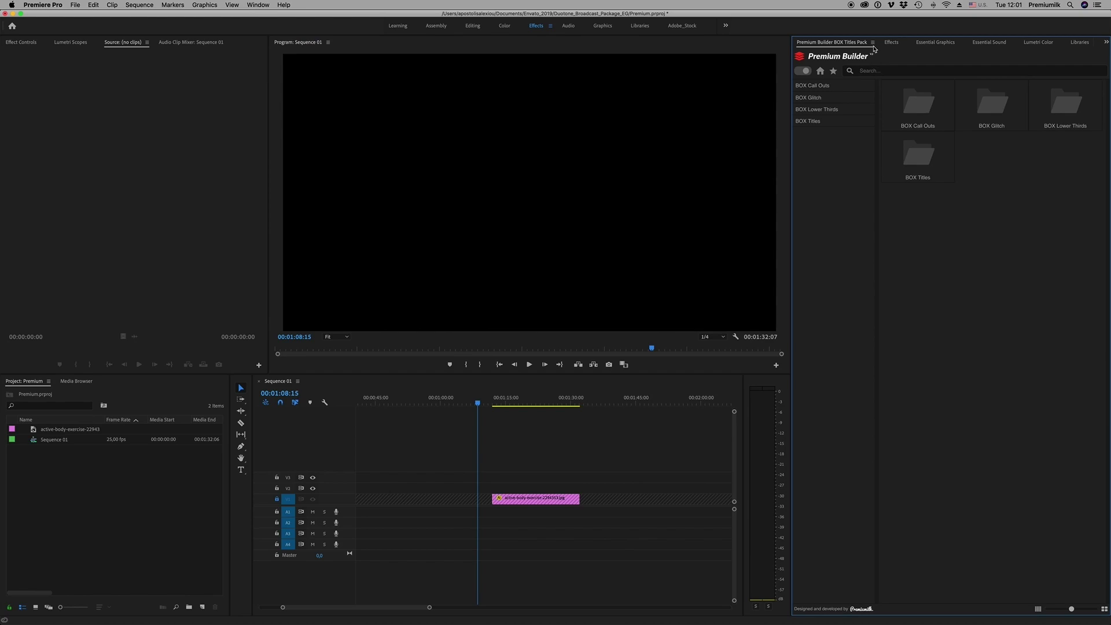
left_click(873, 42)
left_click(885, 50)
Reopen the BOX Titles Pack panel and browse its Call Outs, Glitch, Lower Thirds and Titles folders
left_click(258, 4)
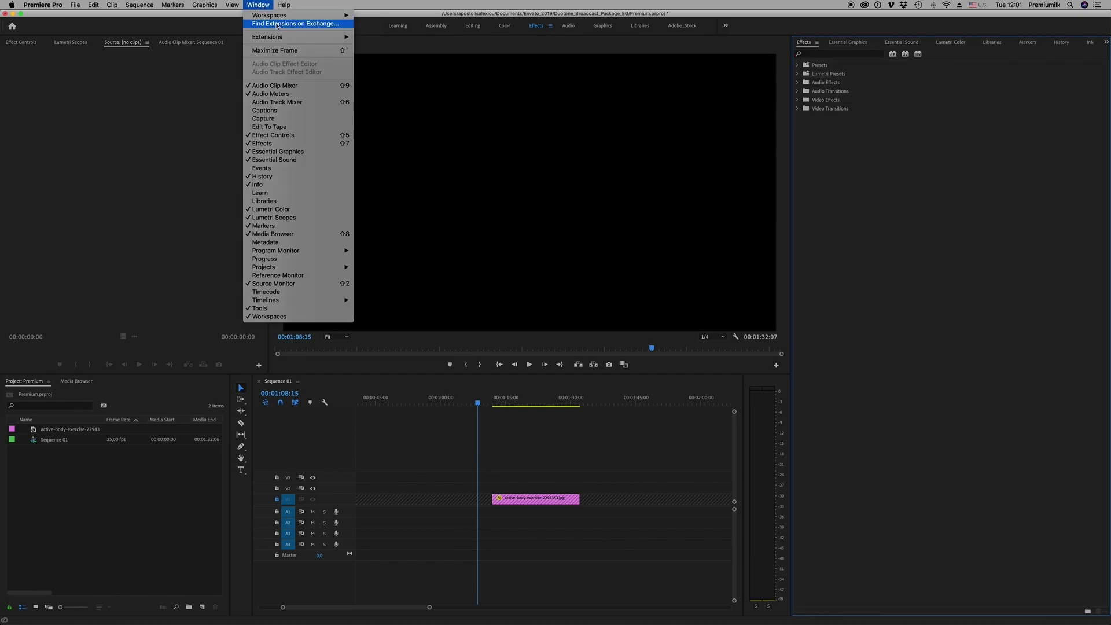
mouse_move(278, 37)
left_click(414, 39)
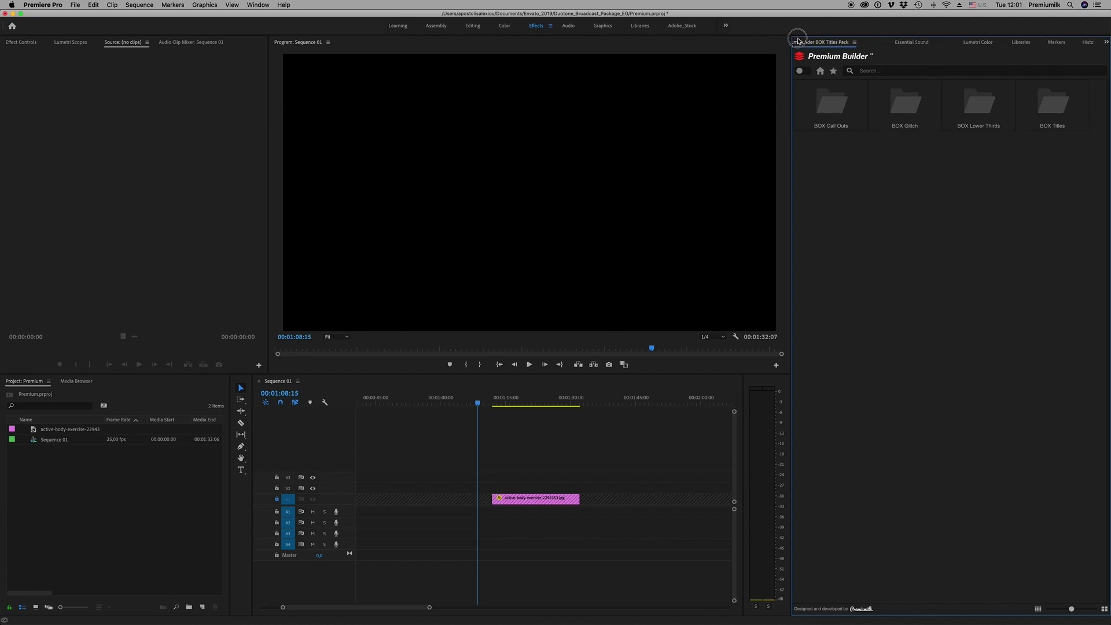
left_click(817, 102)
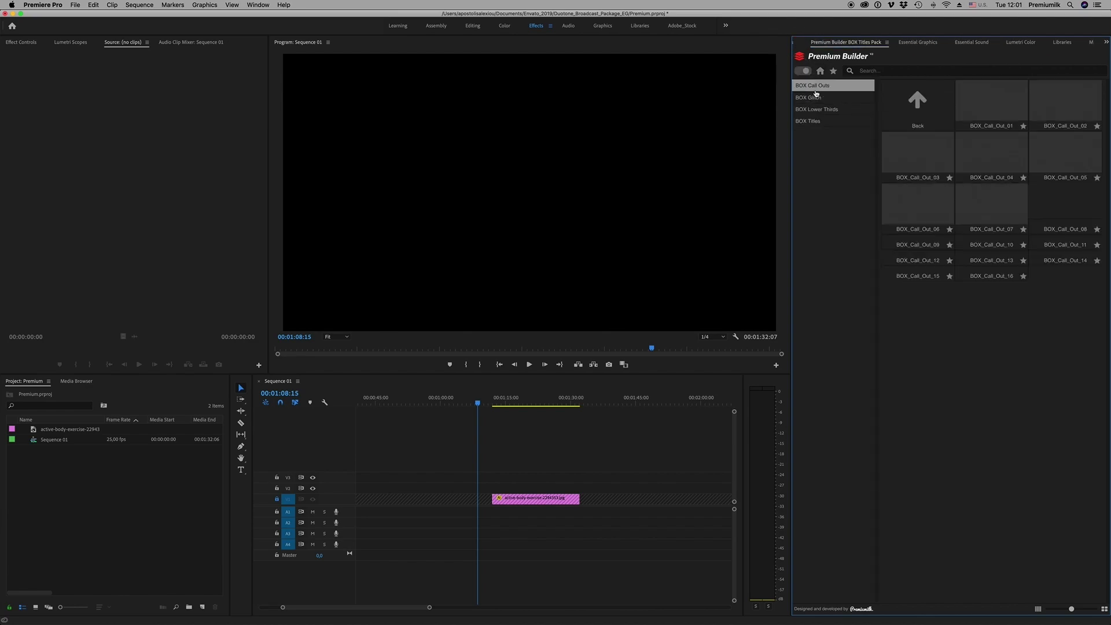
left_click(814, 97)
left_click(814, 110)
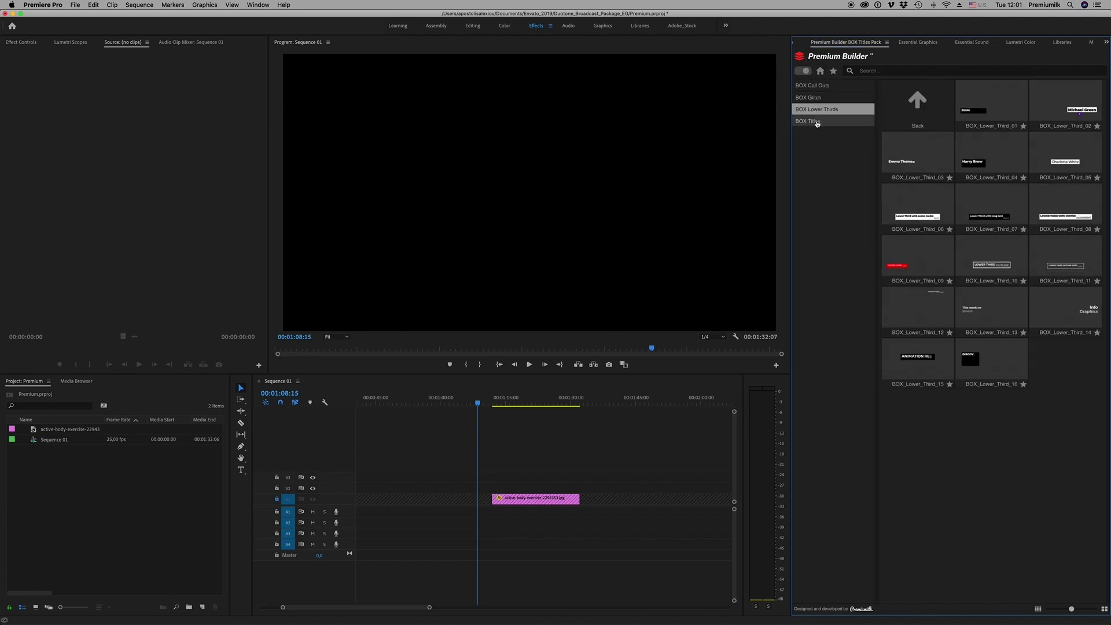
left_click(812, 121)
left_click(812, 87)
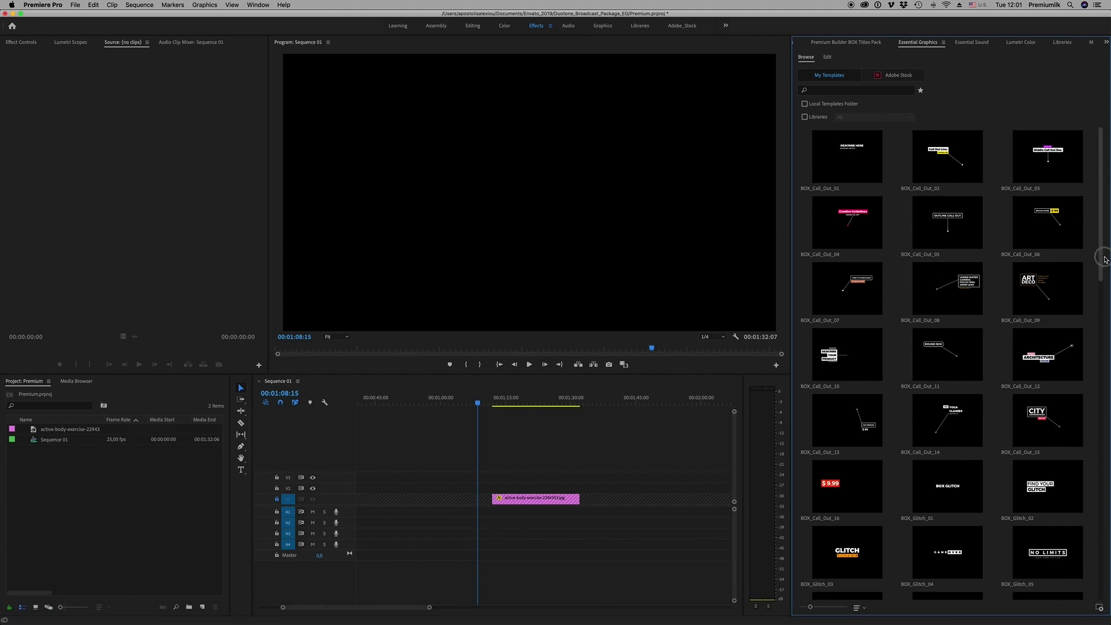
Go back from Essential Graphics to the Premium Builder BOX Call Outs templates and switch to After Effects
scroll(1100, 217, "down", 5)
scroll(1099, 217, "up", 5)
left_click(845, 42)
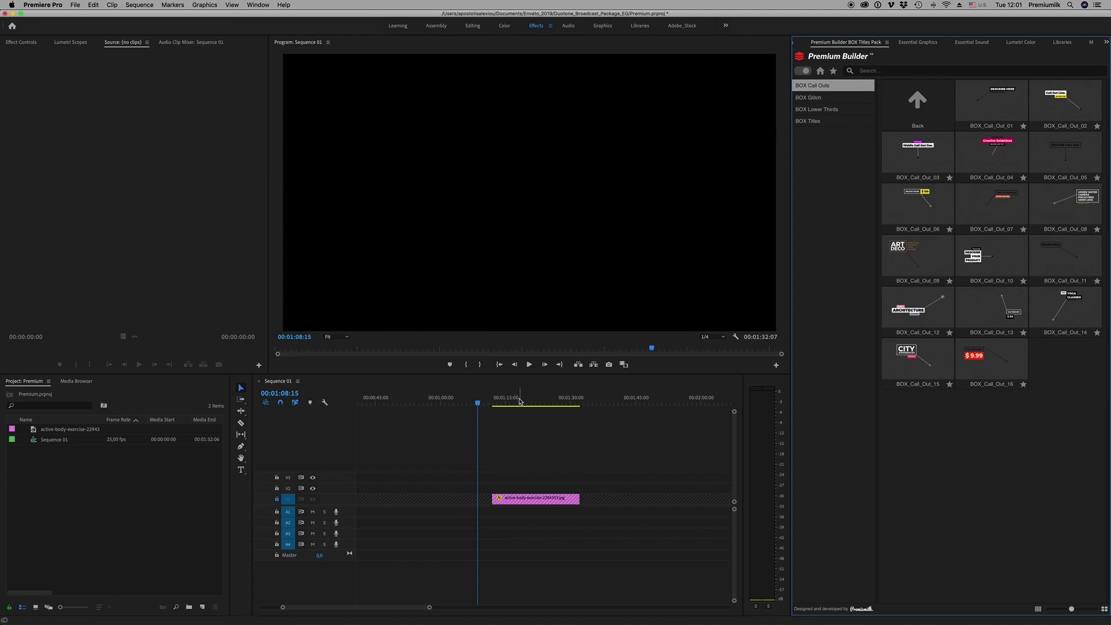
left_click(442, 612)
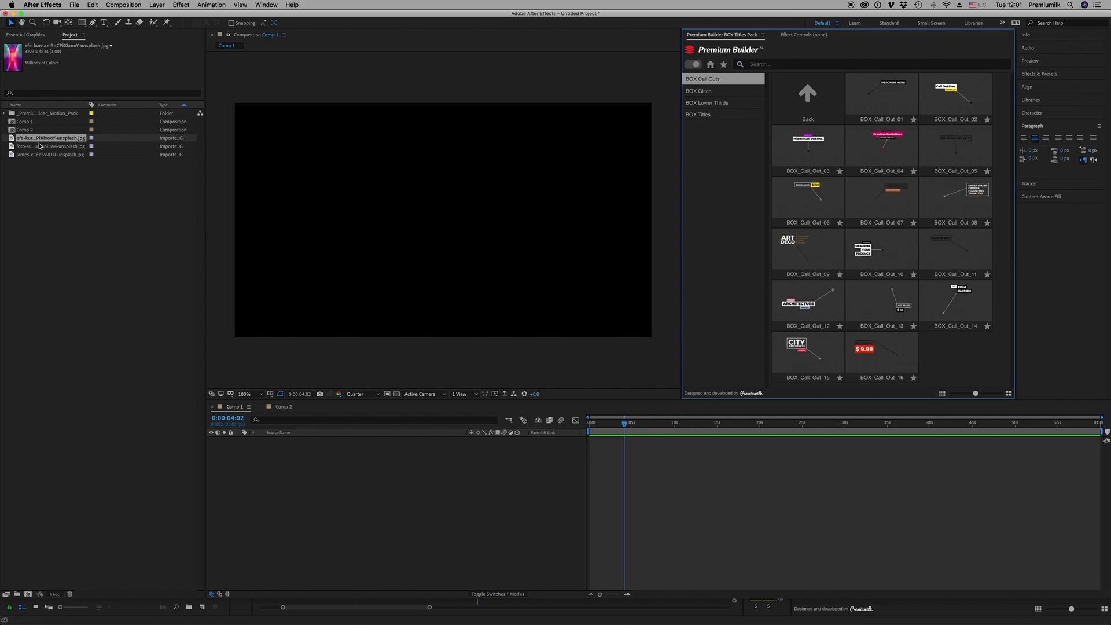
Add the beach hammock photo to Comp 1, scale it to 49% and move it up
left_click(40, 147)
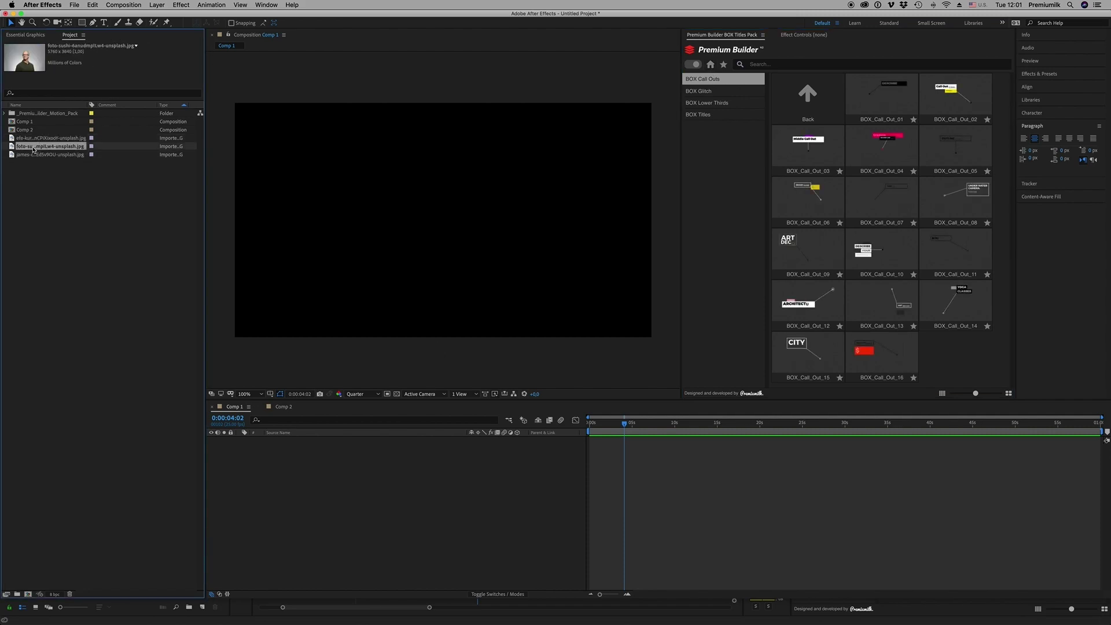
left_click_drag(32, 154, 276, 556)
key("s")
left_click(492, 447)
left_click_drag(492, 448, 468, 445)
left_click_drag(478, 291, 479, 221)
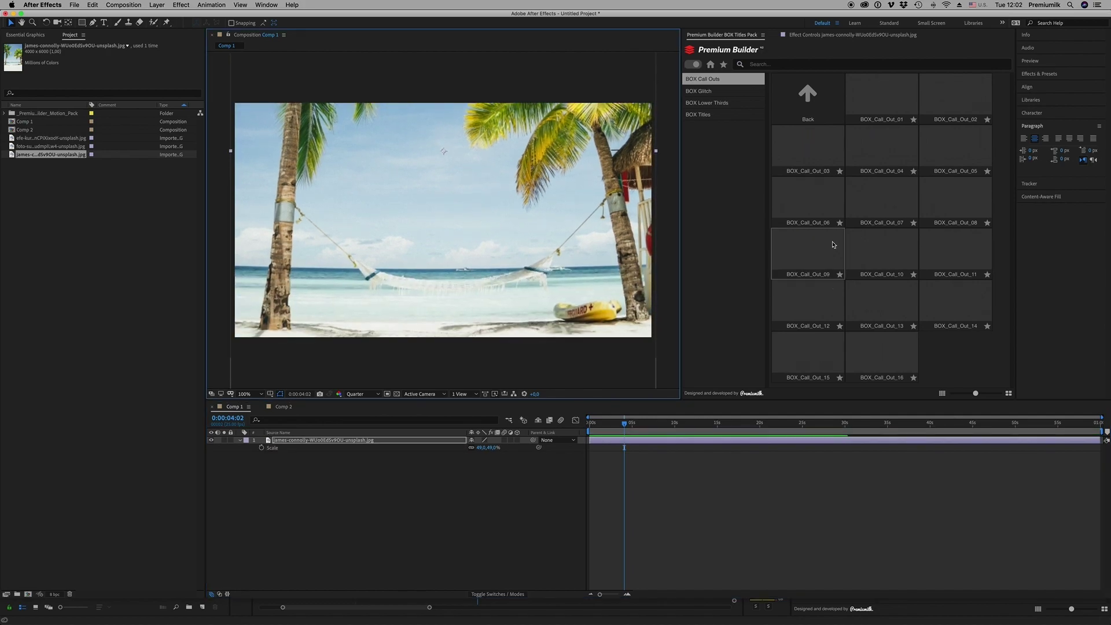
Add the BOX_Title_02 'PROUDLY PRESENTS' title to Comp 1 and preview it at 0:00:07:16
left_click(708, 114)
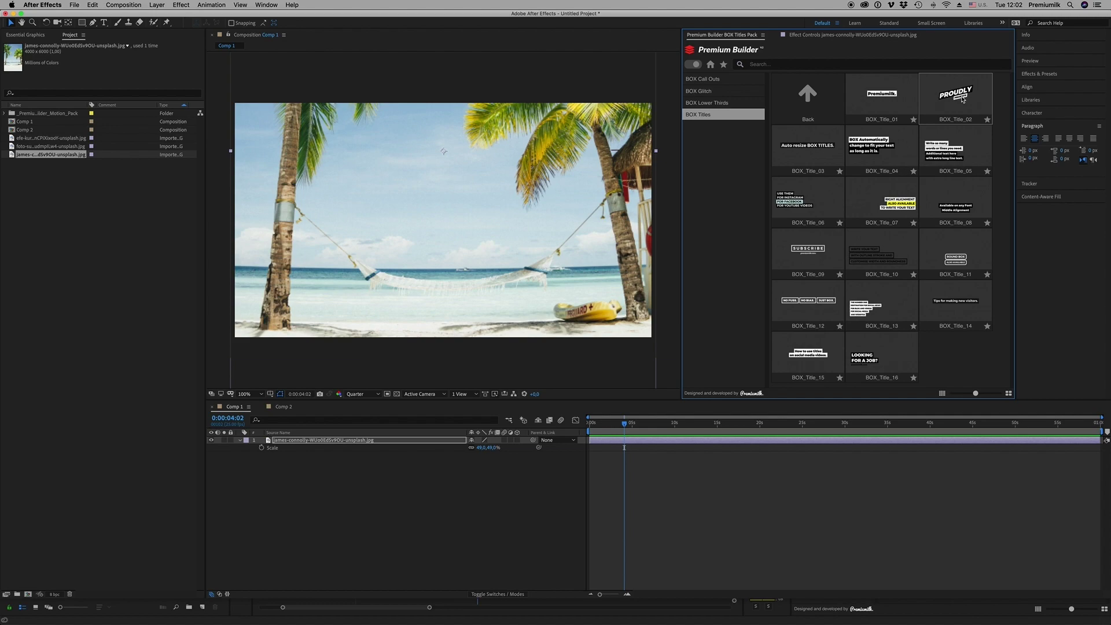
left_click(963, 99)
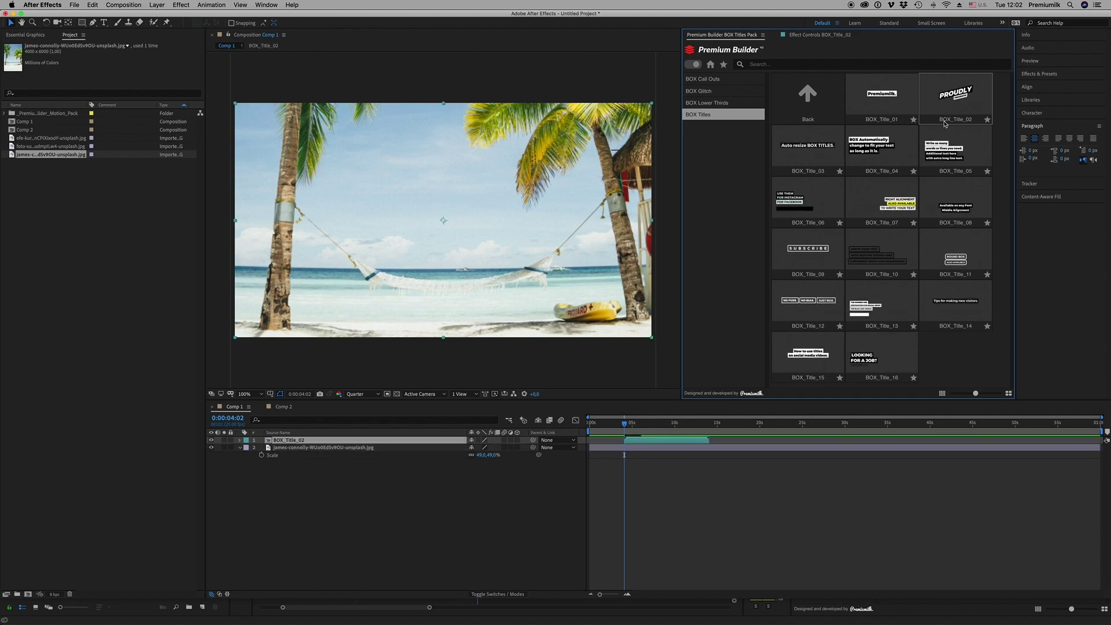
left_click_drag(637, 423, 655, 423)
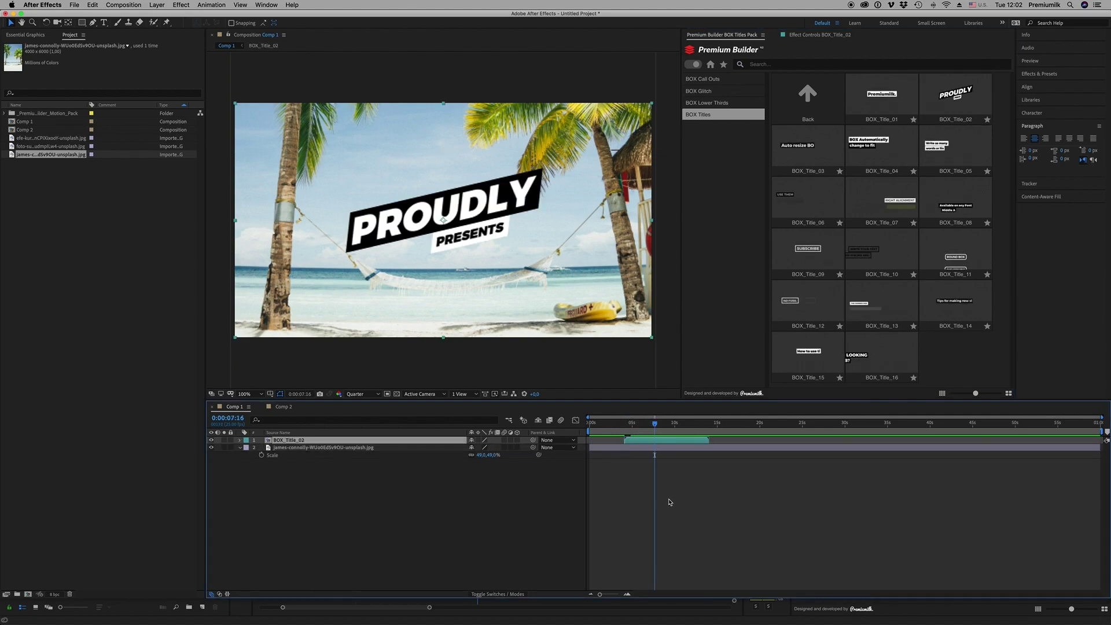
left_click(669, 502)
left_click(650, 443)
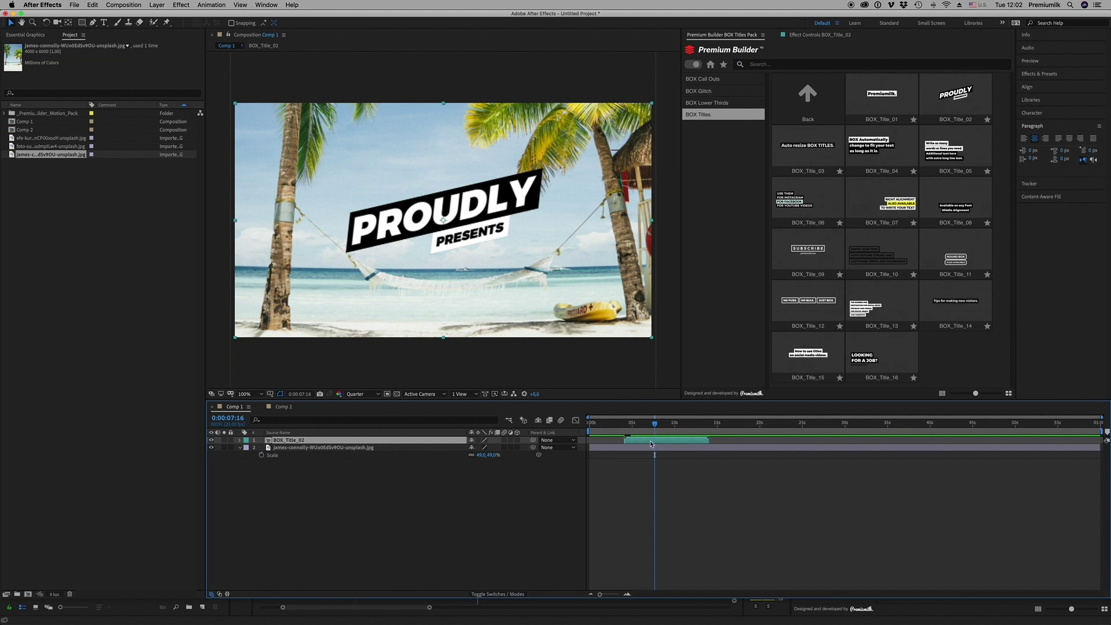
Add BOX_Glitch_07 starting at 0:00:04:02 and begin setting its #PLANET box to purple A533FF
key("i")
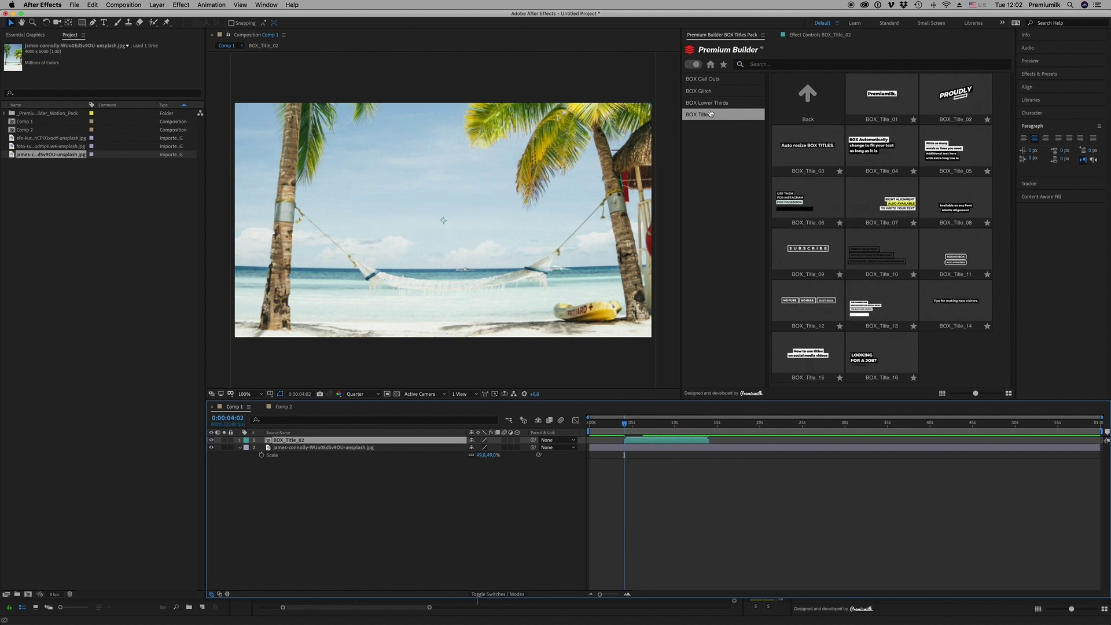
left_click(712, 93)
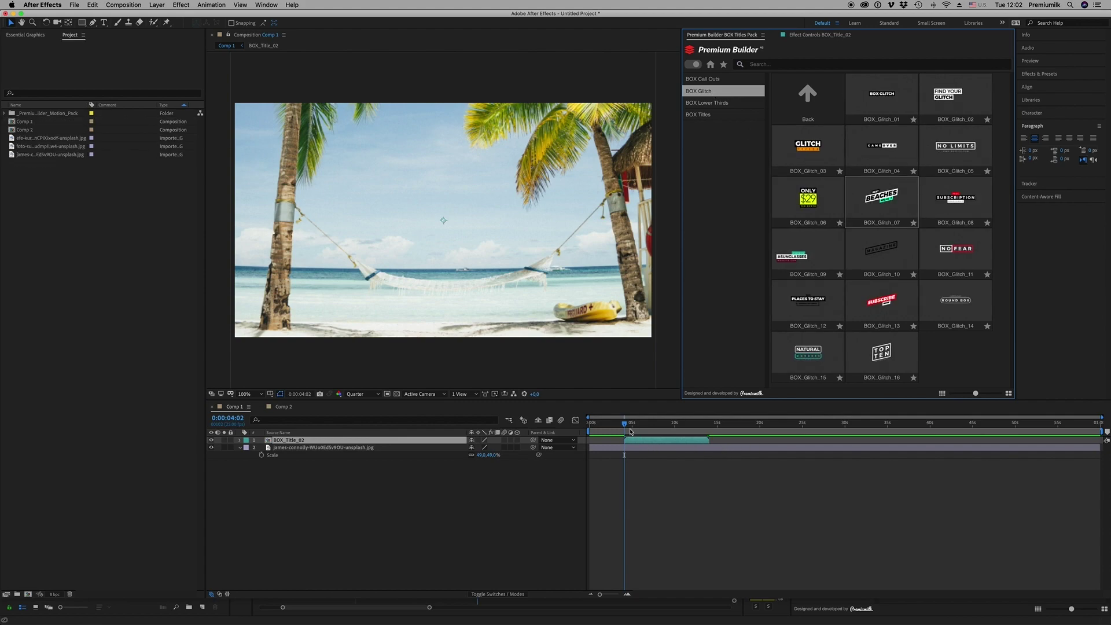
left_click_drag(638, 427, 656, 425)
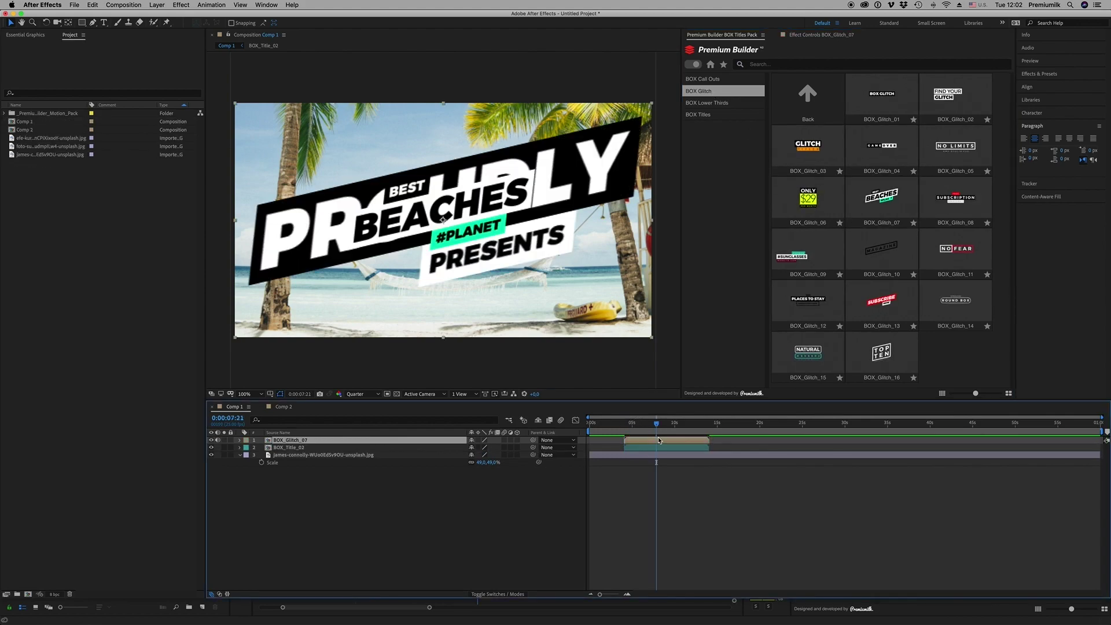
key("i")
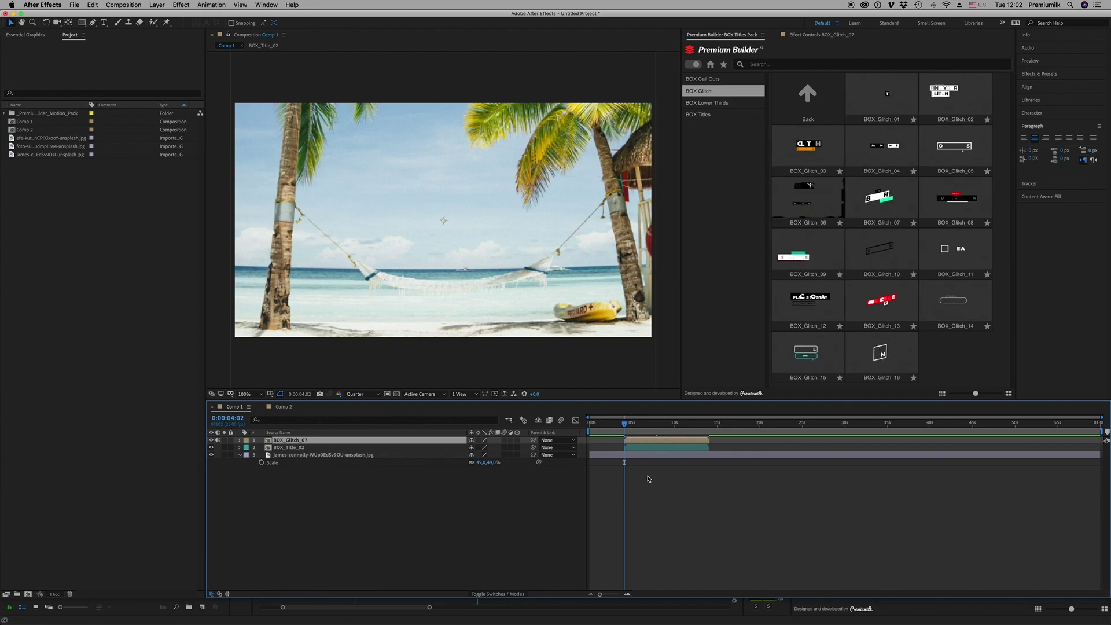
left_click_drag(661, 440, 626, 448)
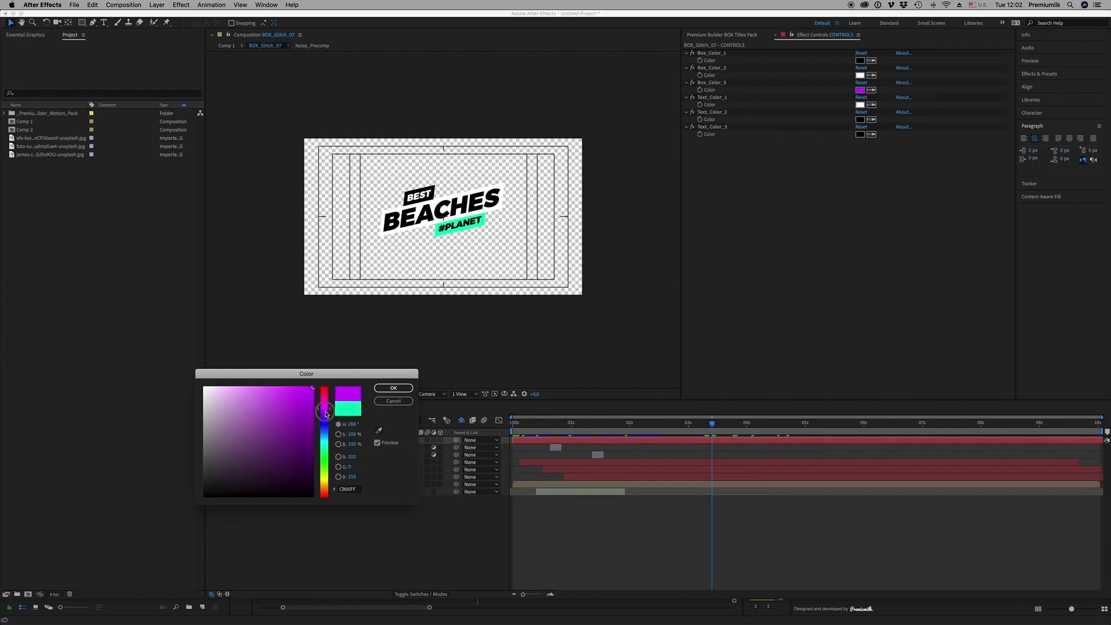
left_click(302, 394)
Change the #PLANET box colour to magenta
mouse_move(302, 393)
left_mouse_down()
mouse_move(292, 379)
mouse_move(328, 412)
left_mouse_up()
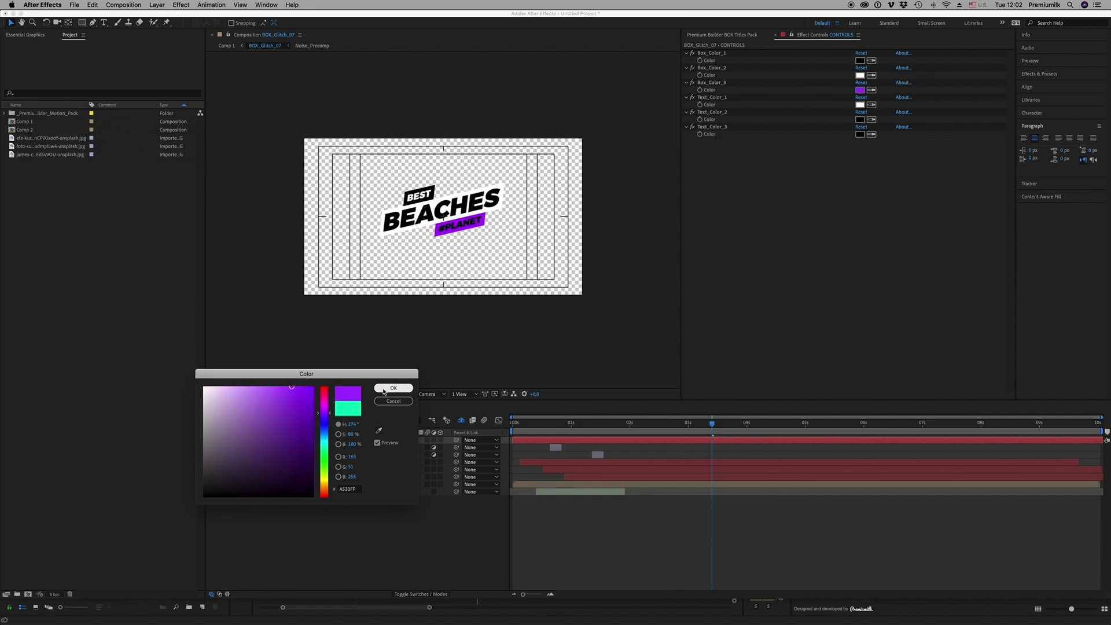
left_click(325, 405)
left_click(394, 388)
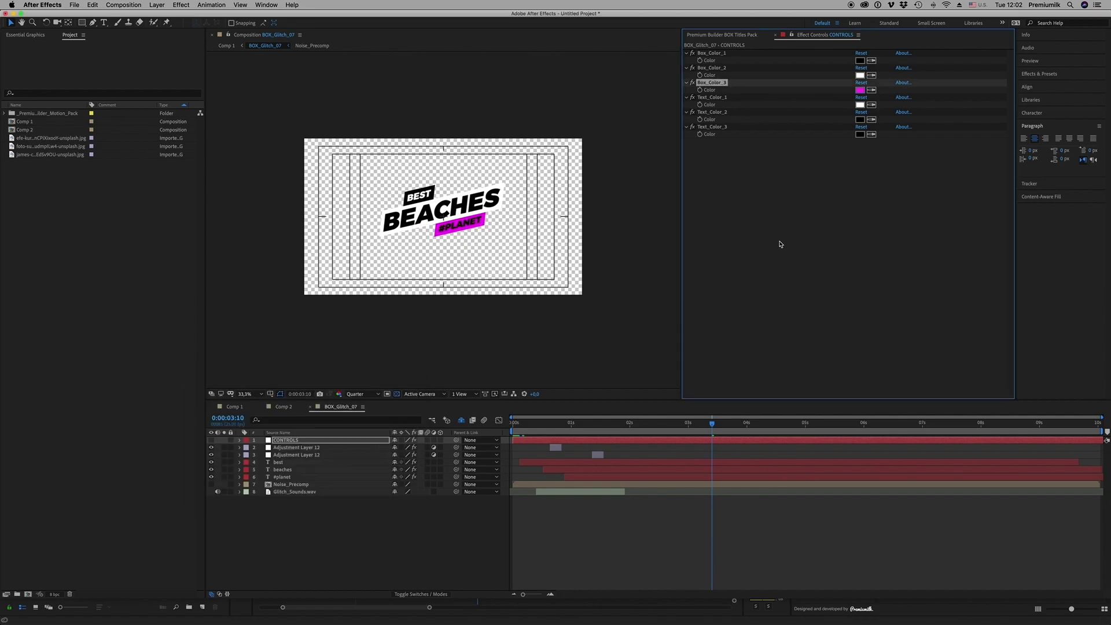
Retype the title words BEST as TRAVEL and BEACHES as EXPERIENCE
double_click(279, 462)
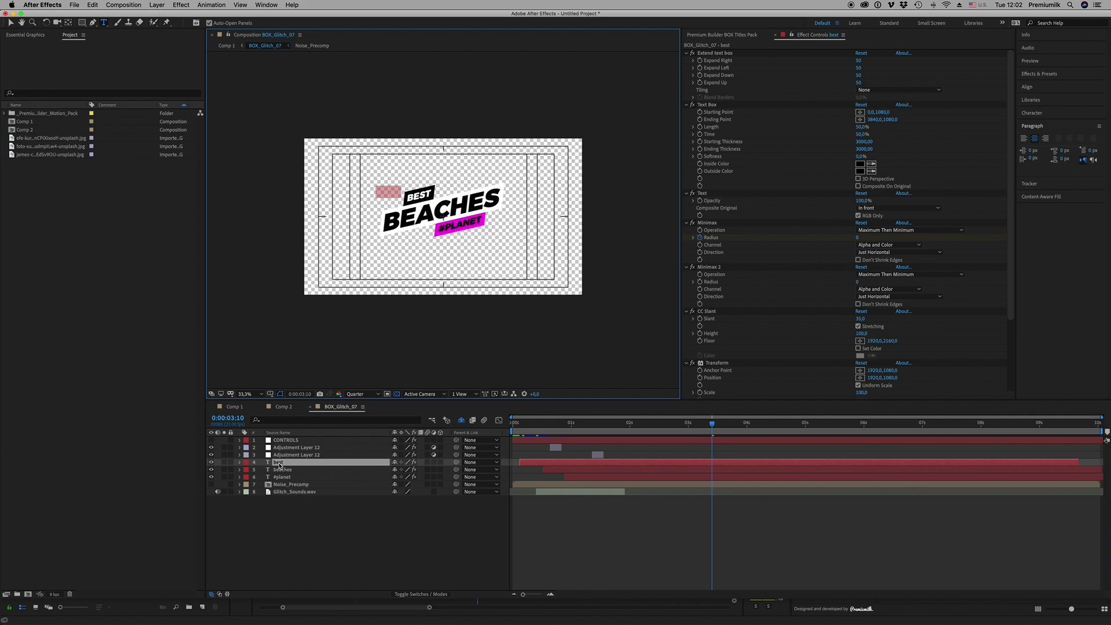
type("travel")
key("Return")
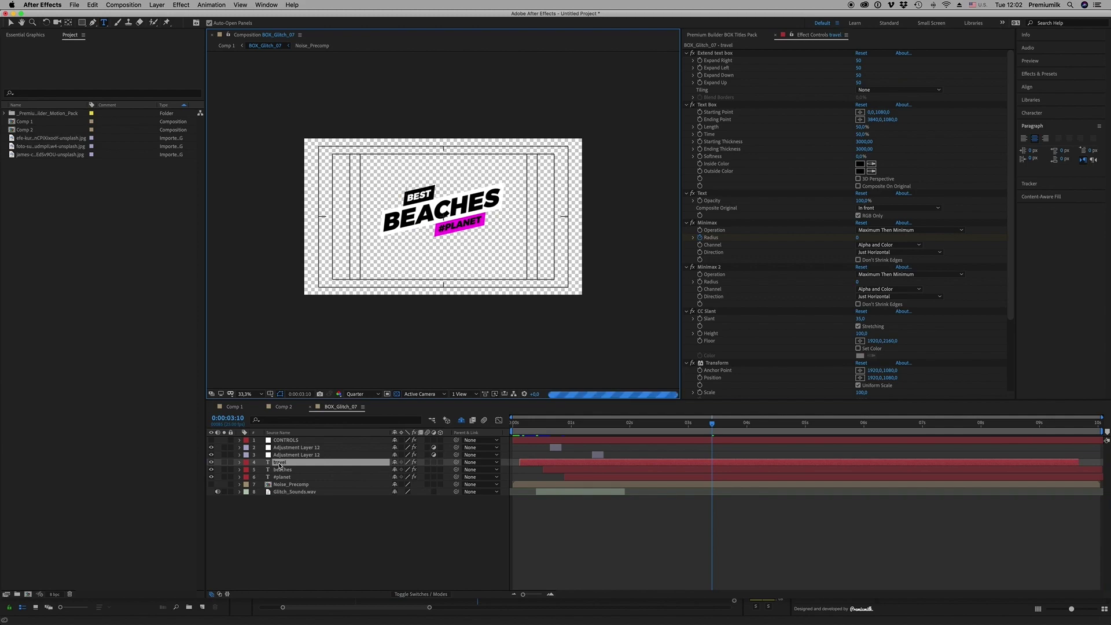
double_click(284, 470)
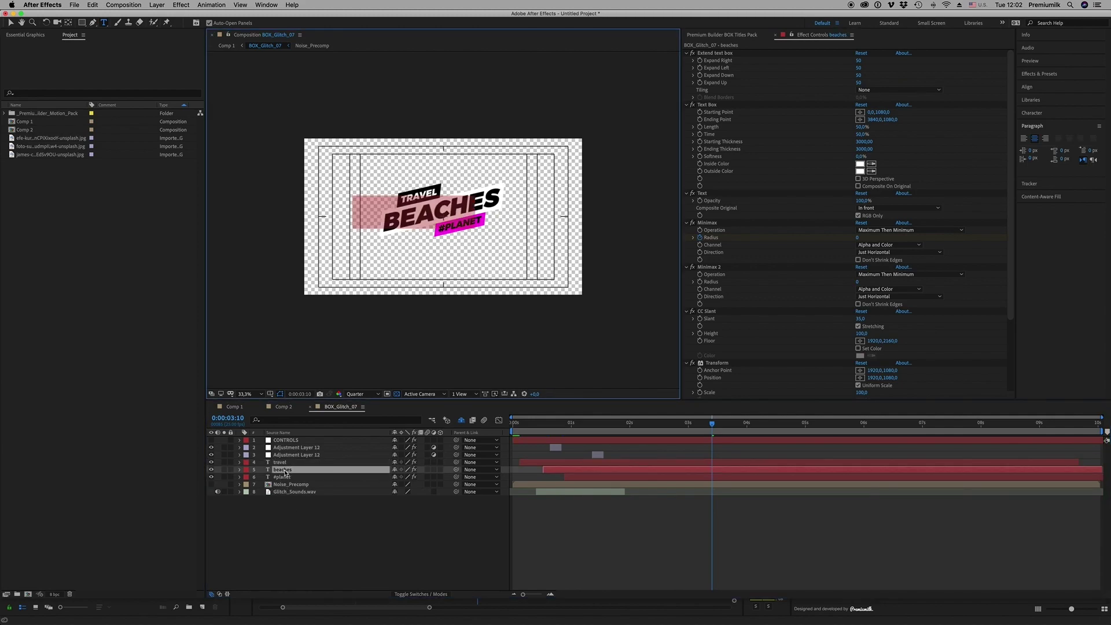
type("experience")
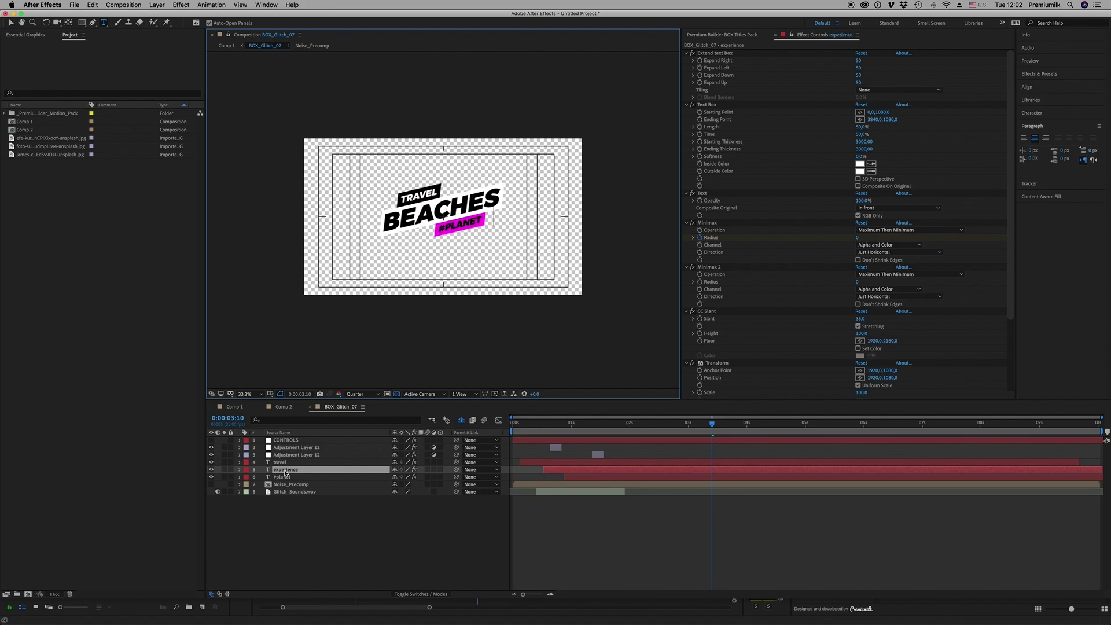
key("Return")
left_click(307, 546)
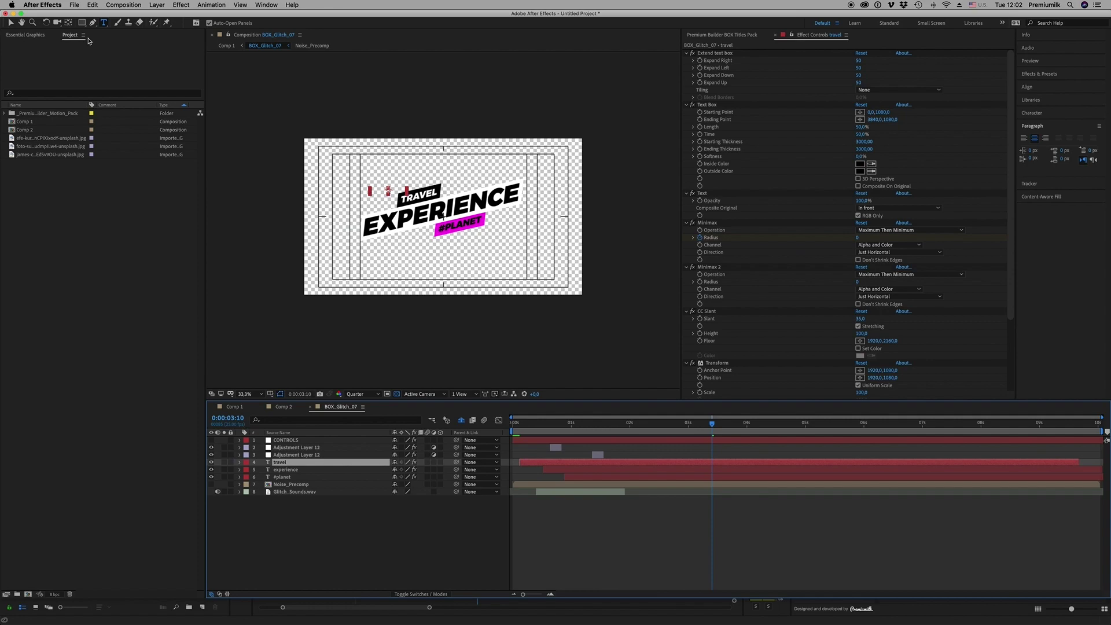
Copy Box_Color_3's magenta into Box_Color_1 so the TRAVEL box matches
left_click(10, 23)
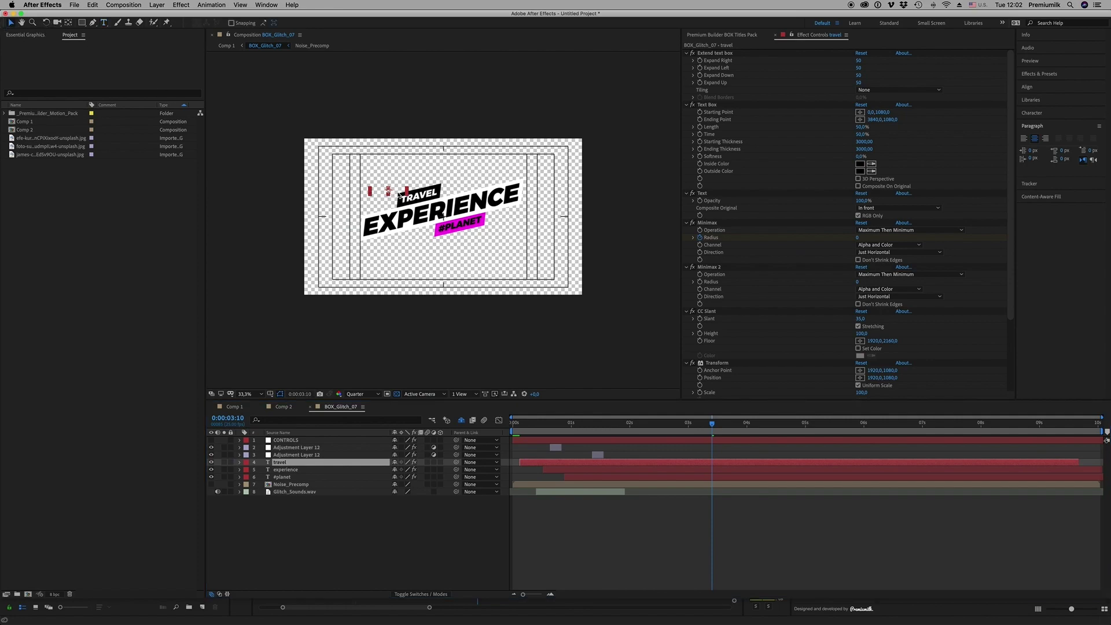
left_click_drag(399, 196, 387, 182)
key("super+z")
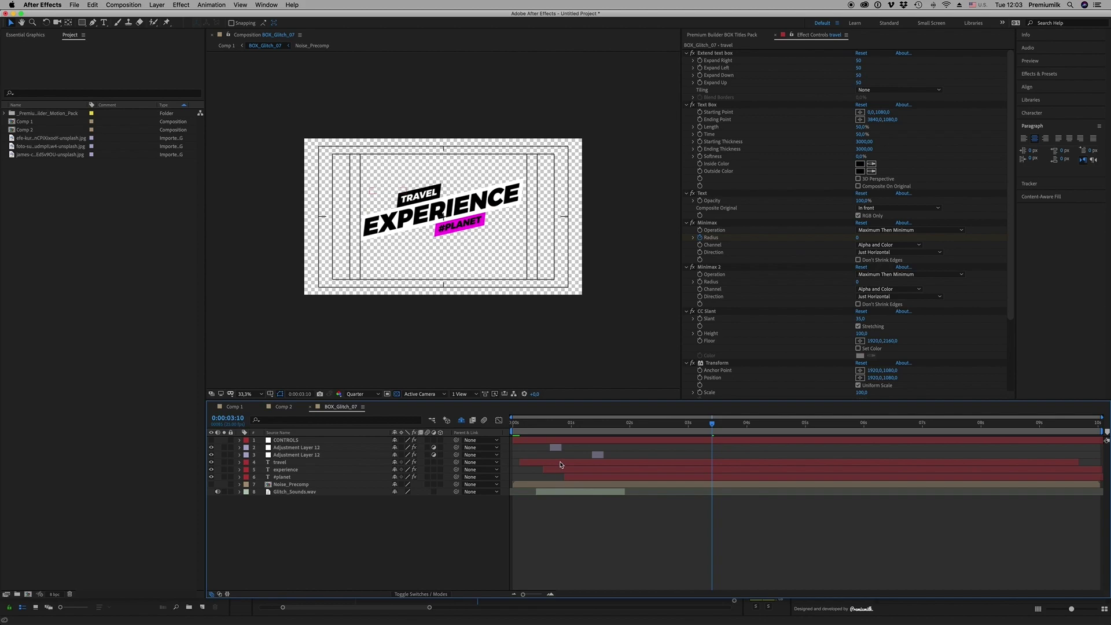
left_click(294, 442)
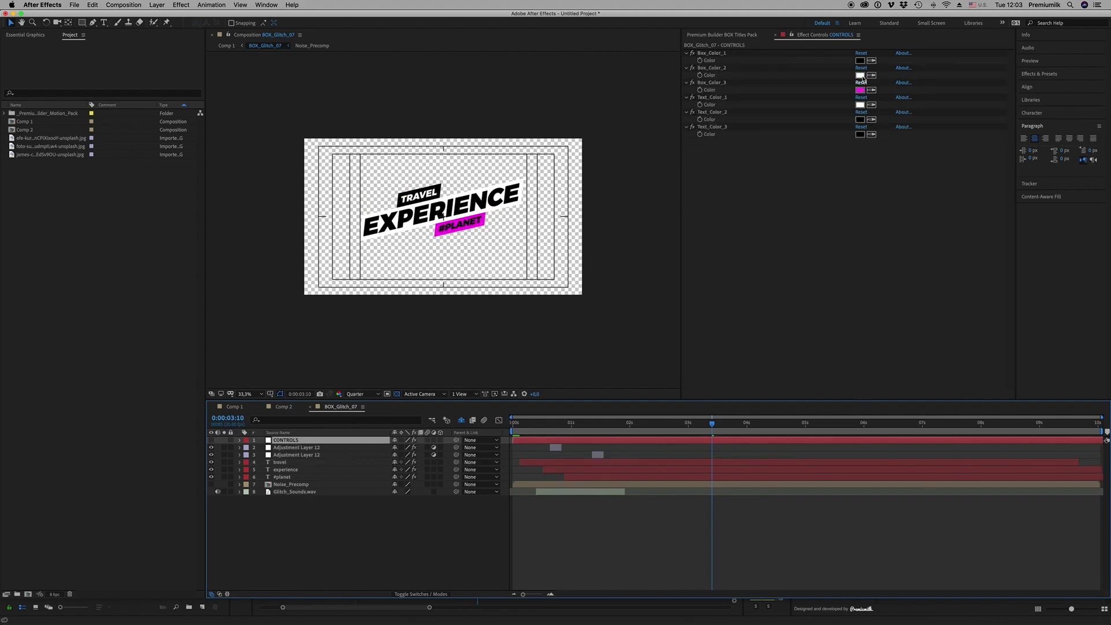
left_click(875, 62)
left_click(862, 91)
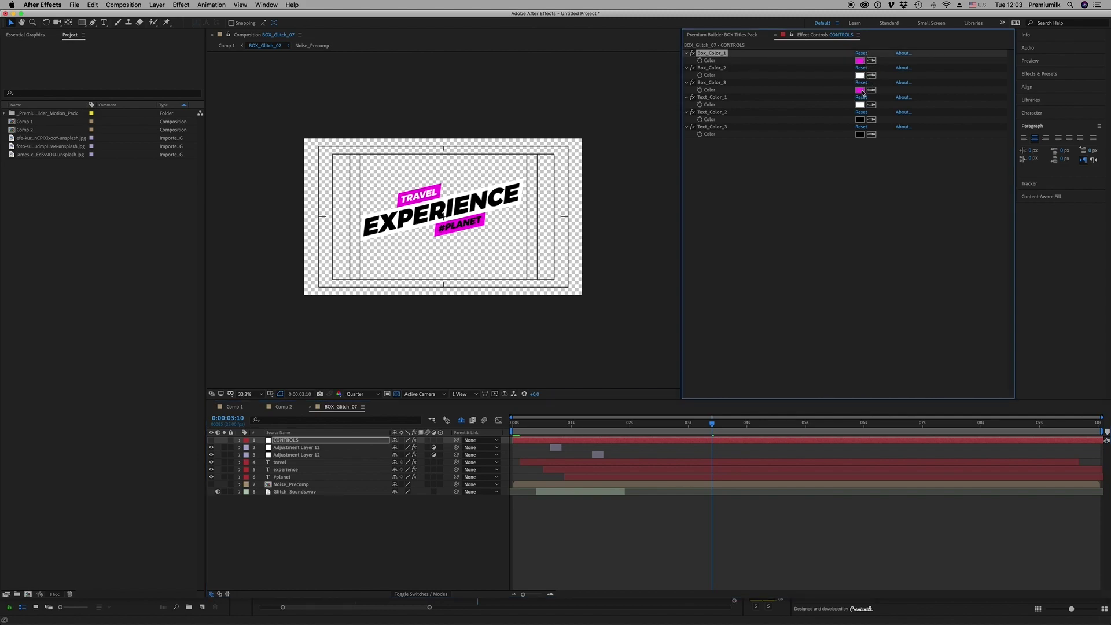
Preview the Comp 1 title animation around the seven-second mark
left_click(283, 406)
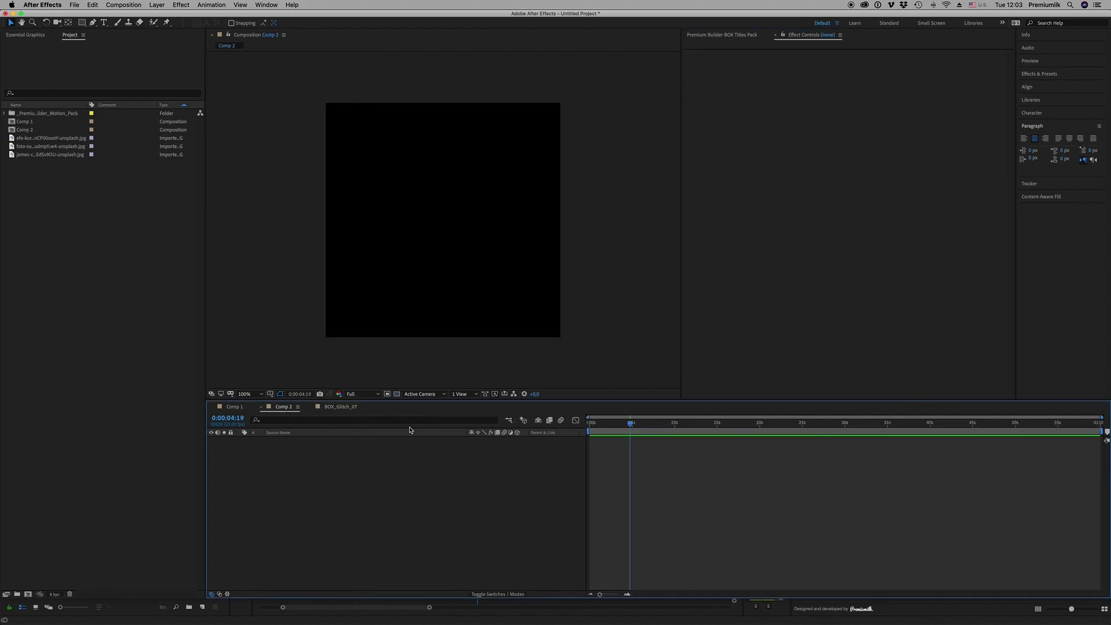
left_click(227, 408)
left_click_drag(650, 432, 657, 435)
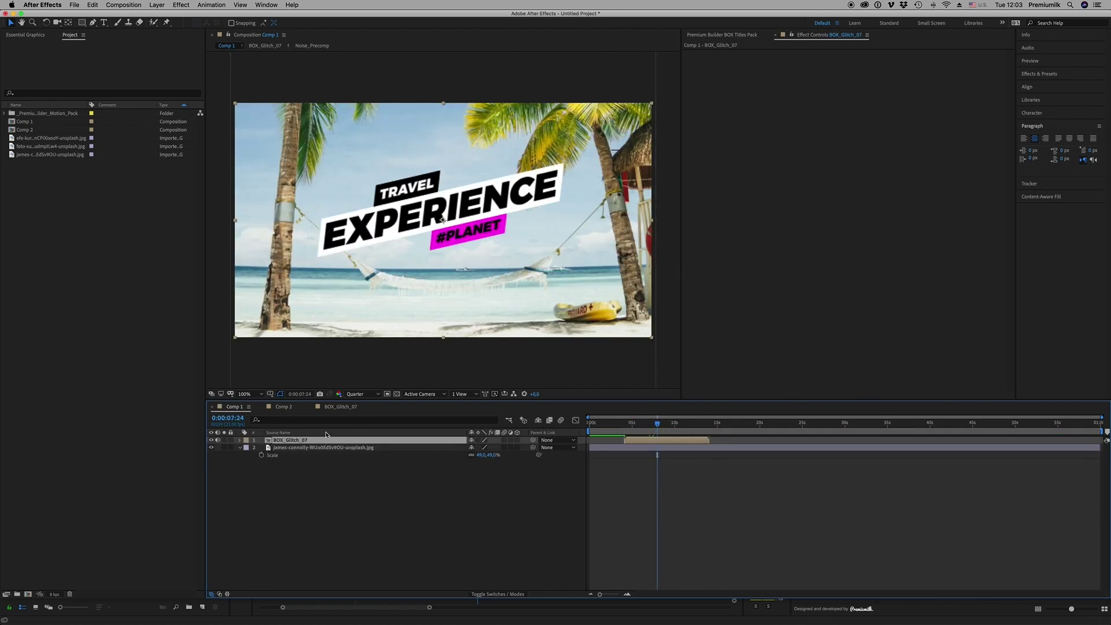
Add the beach photo to Comp 2 and scale it down to about 27%
left_click(280, 409)
left_click(23, 139)
left_click(35, 146)
left_click(46, 162)
left_click(53, 155)
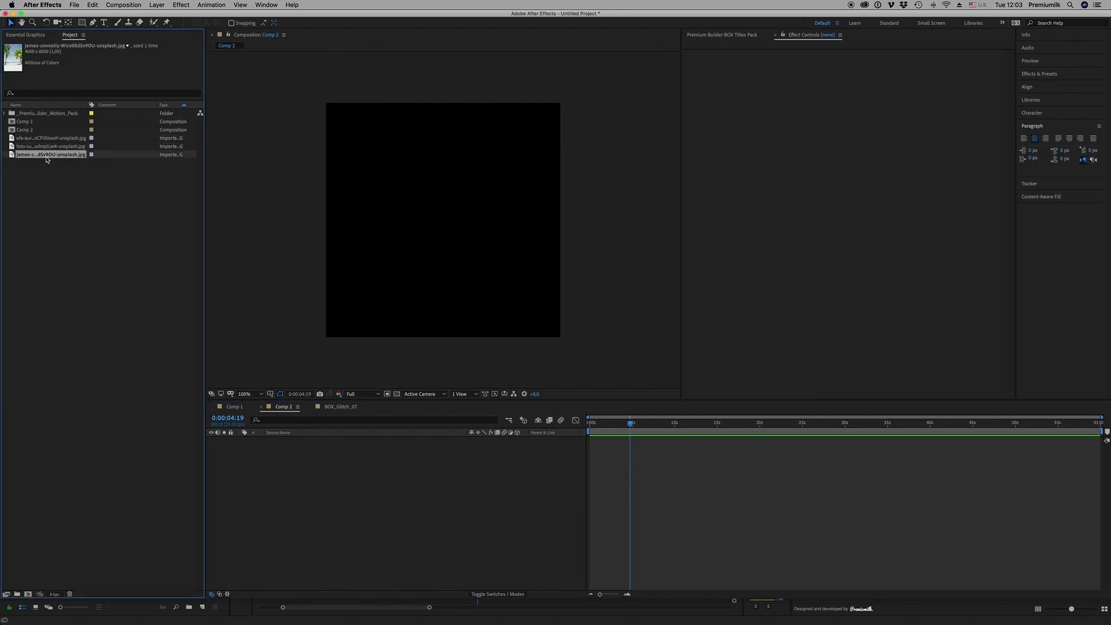
left_click_drag(355, 496, 358, 500)
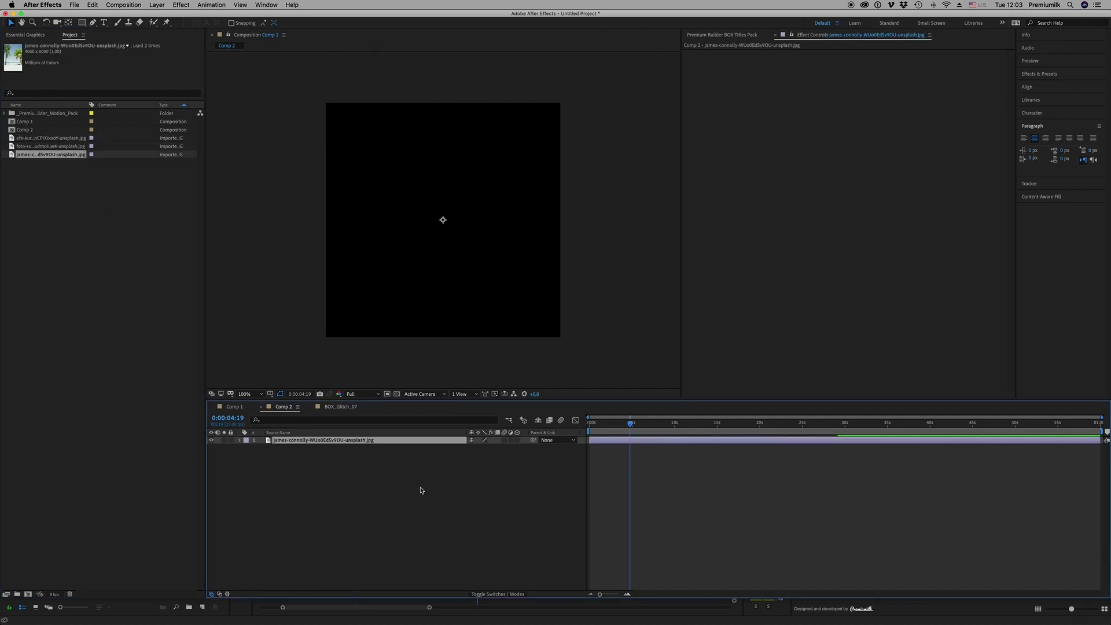
left_click_drag(472, 448, 452, 447)
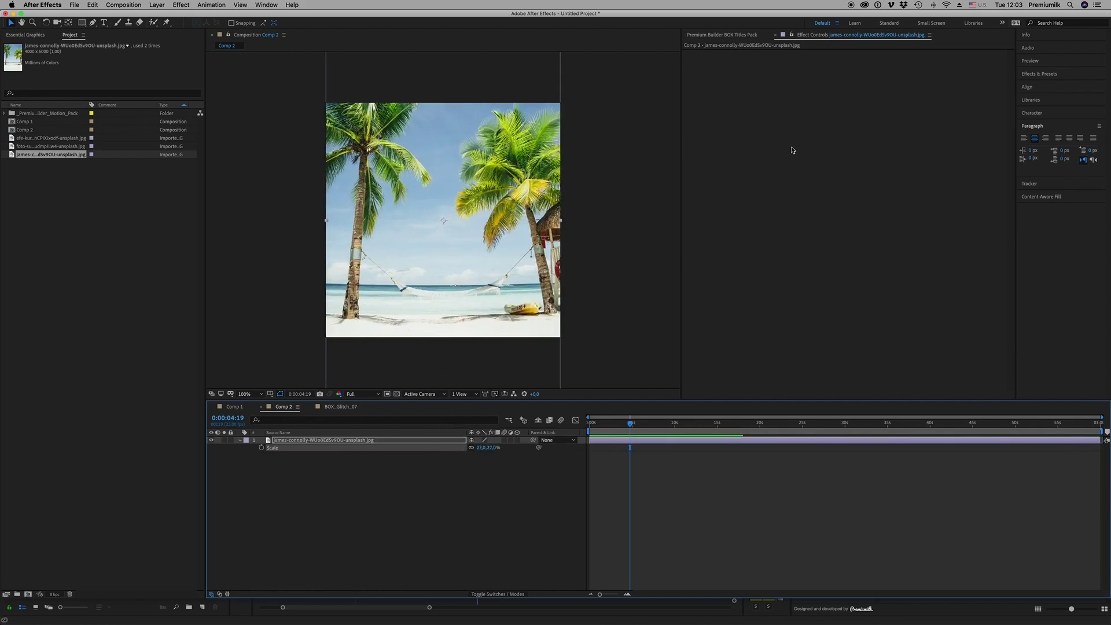
Add the BOX_Glitch_07 title from Premium Builder above the beach photo
left_click(734, 35)
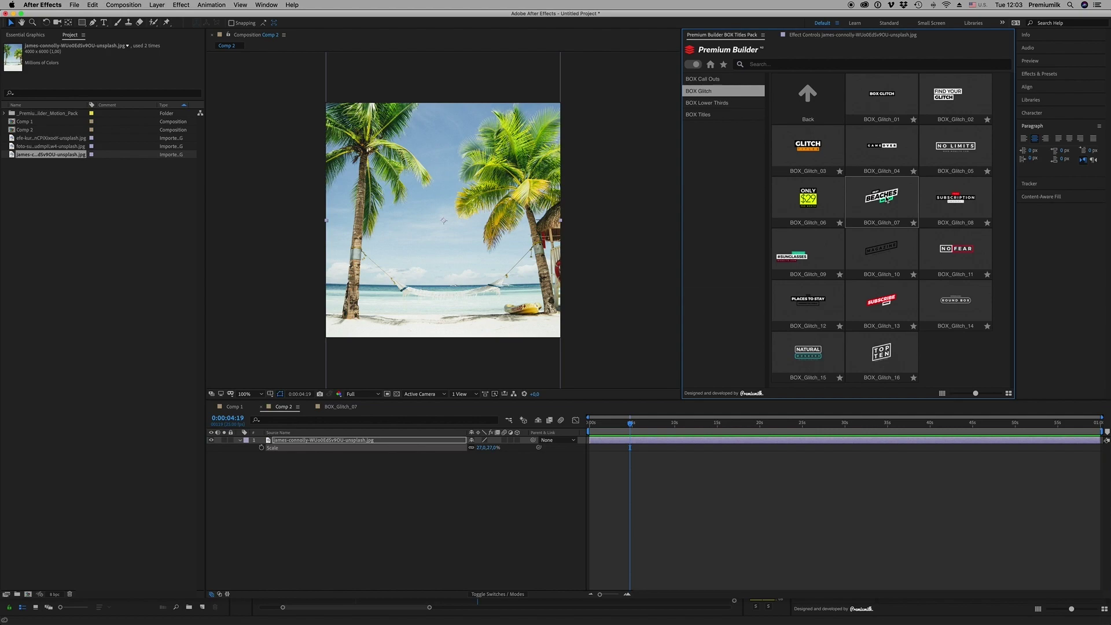
left_click(886, 199)
left_click(656, 430)
left_click_drag(657, 430, 673, 427)
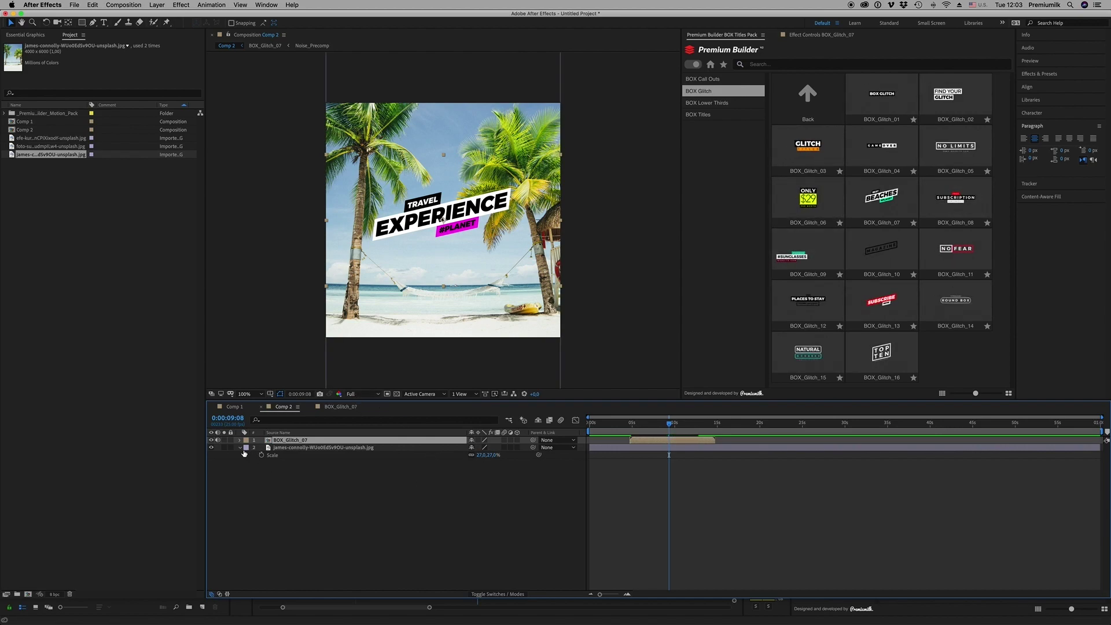
left_click(242, 450)
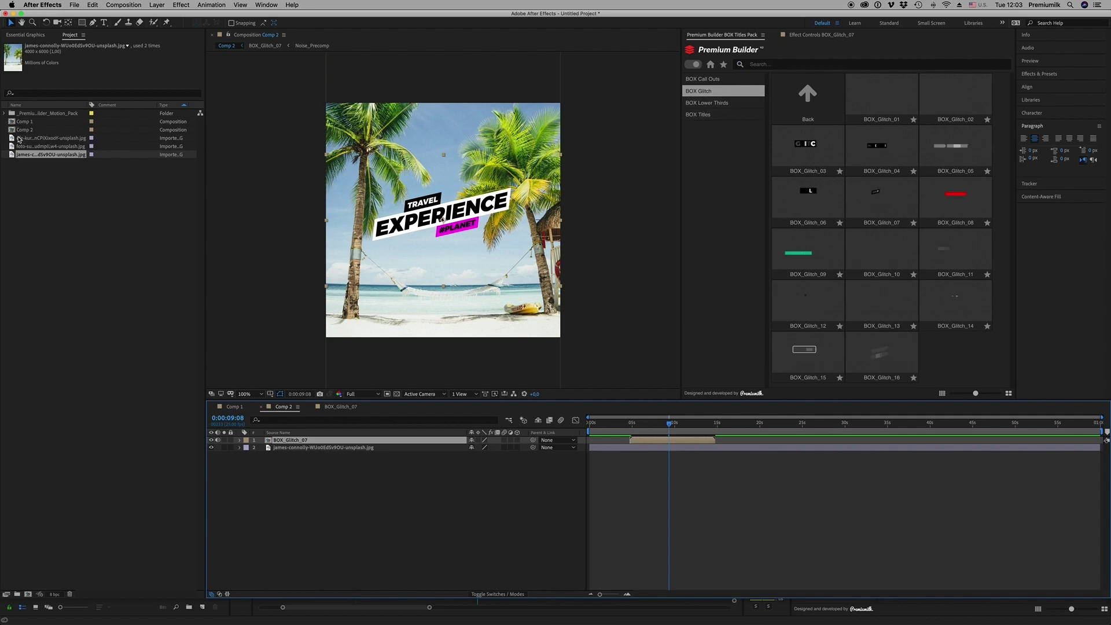
Add the portrait photo to Comp 1 and scale it to 39%
left_click(19, 122)
double_click(19, 122)
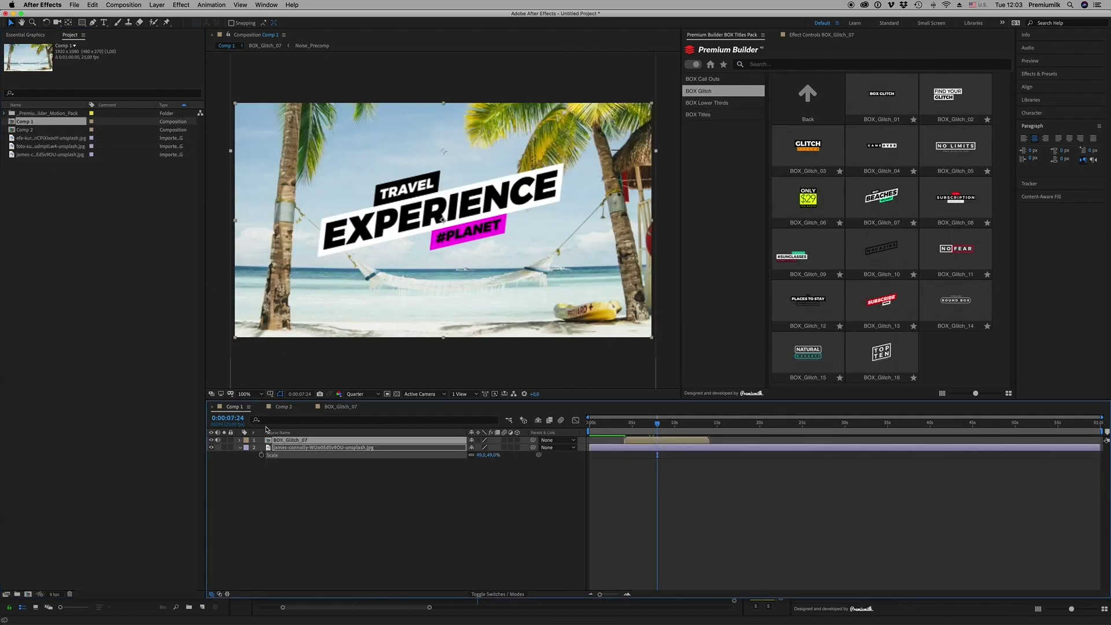
left_click(51, 138)
left_click(53, 147)
left_click_drag(53, 152, 337, 503)
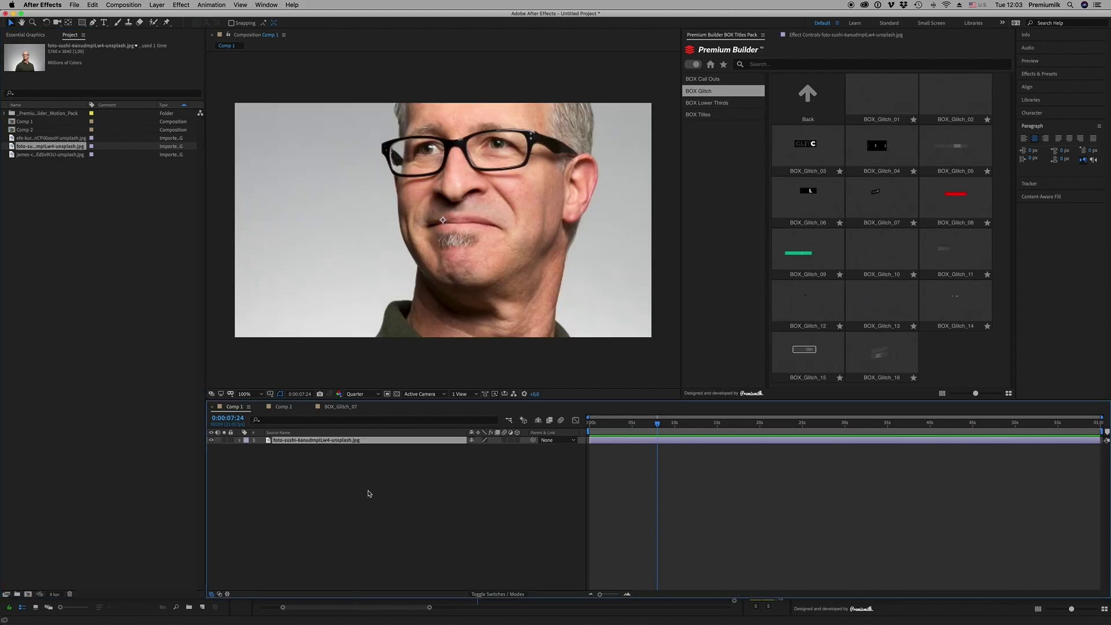
key("s")
left_click_drag(486, 451, 456, 448)
Add the BOX_Lower_Third_04 lower third and make it start earlier
left_click(707, 114)
left_click(709, 103)
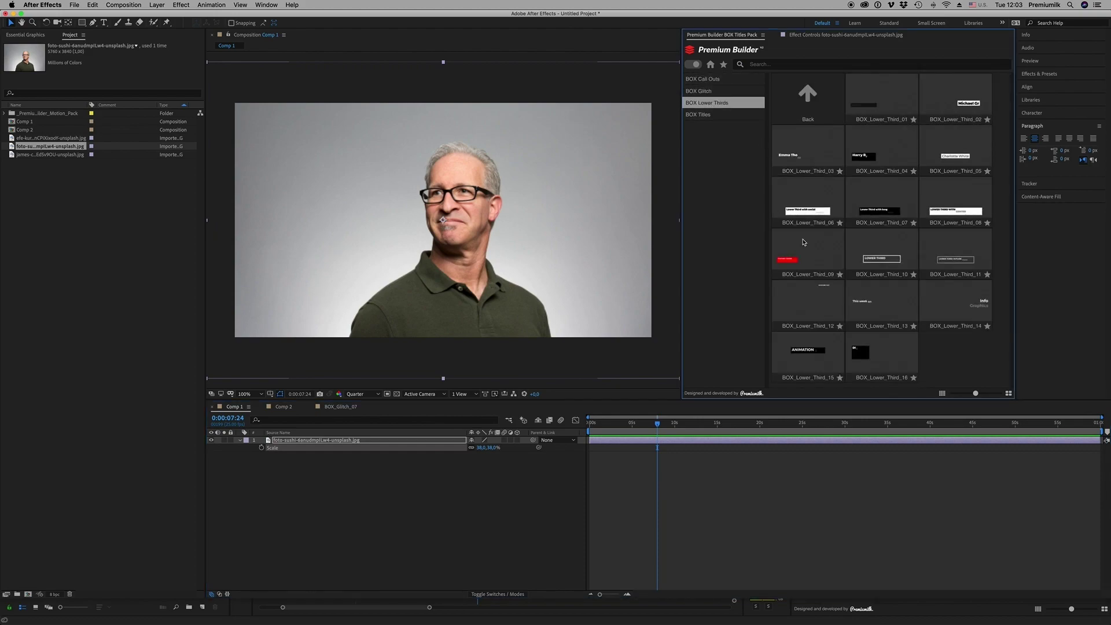
left_click(755, 496)
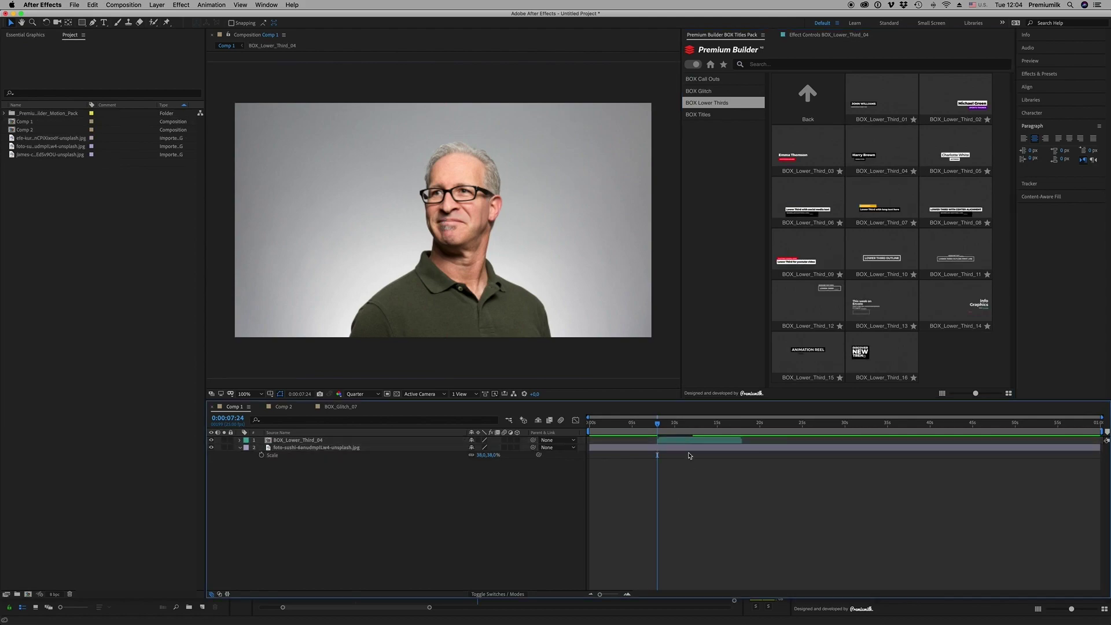
left_click_drag(689, 441, 650, 446)
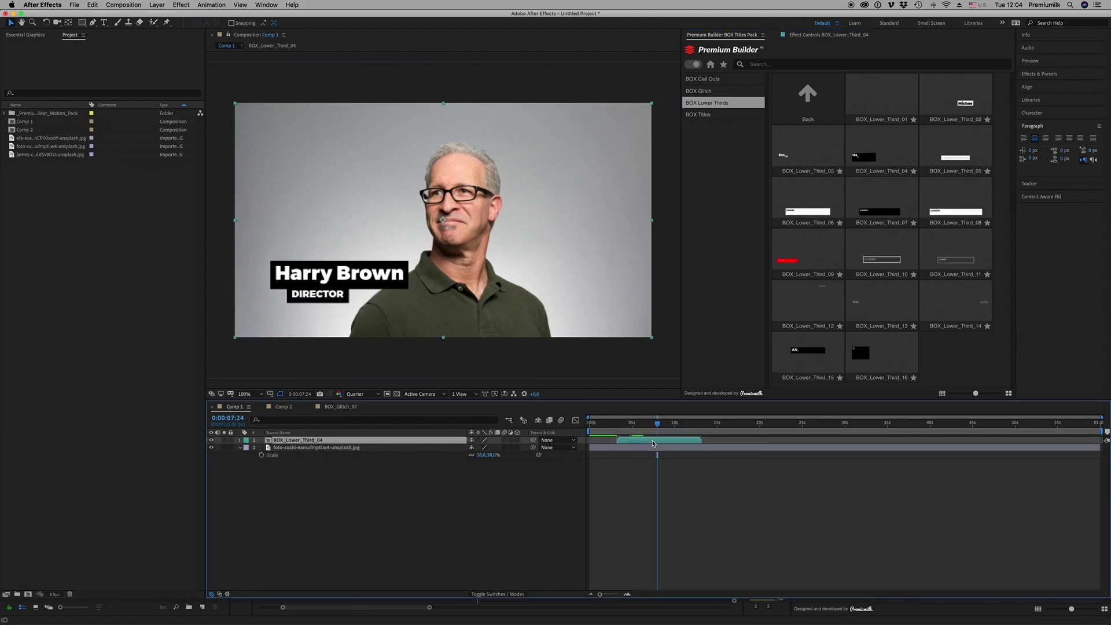
Inside BOX_Lower_Third_04, replace the placeholder name with a new full name in capitals
double_click(297, 441)
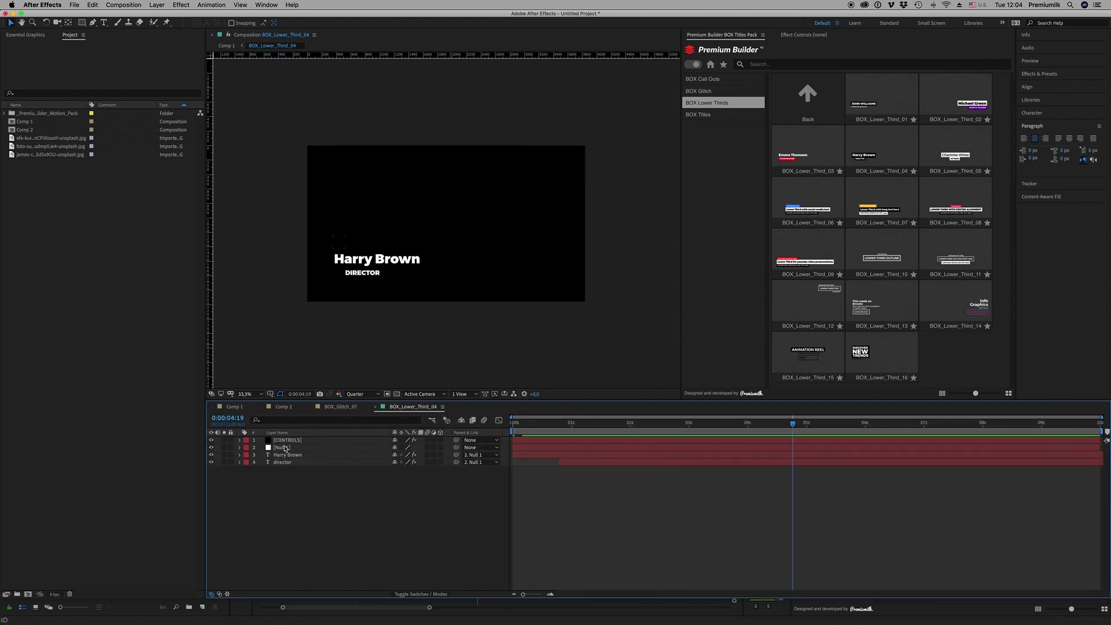
left_click(396, 393)
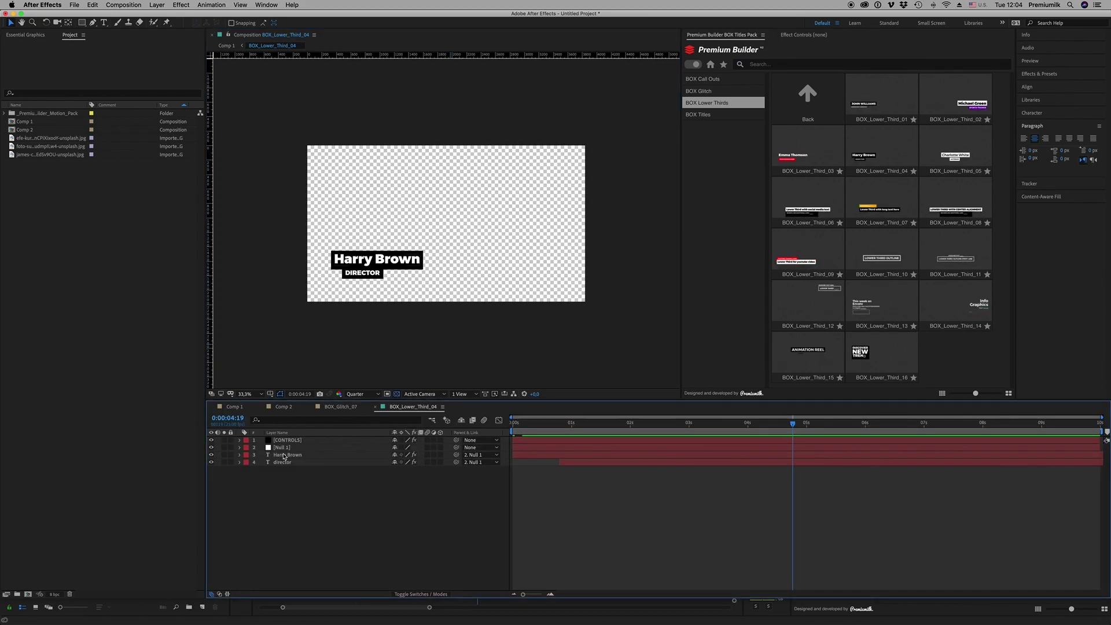
double_click(285, 455)
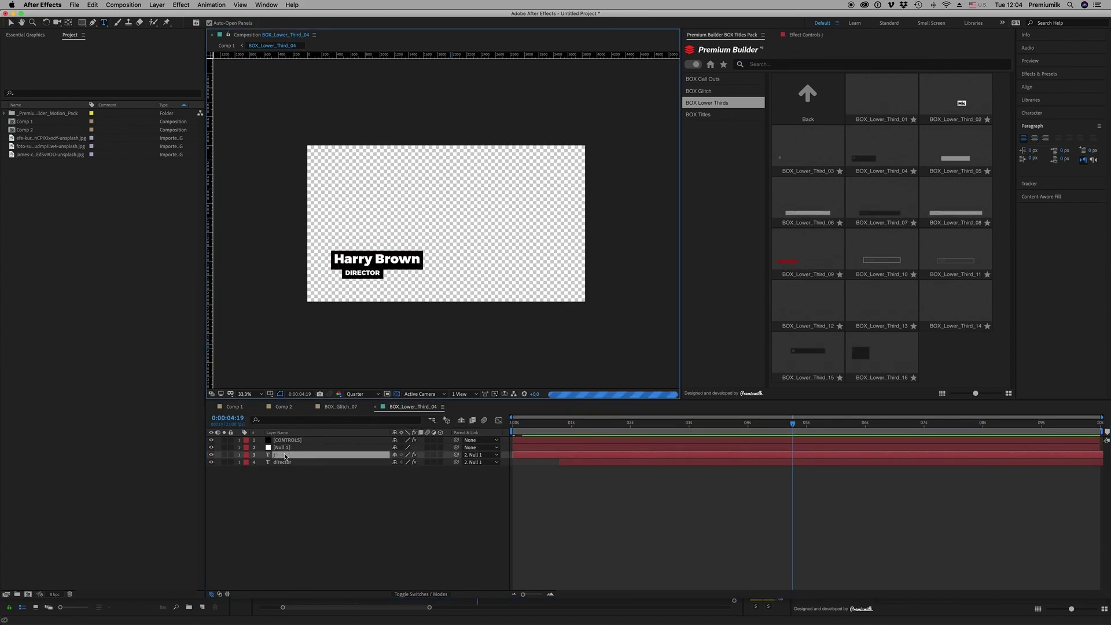
type("john")
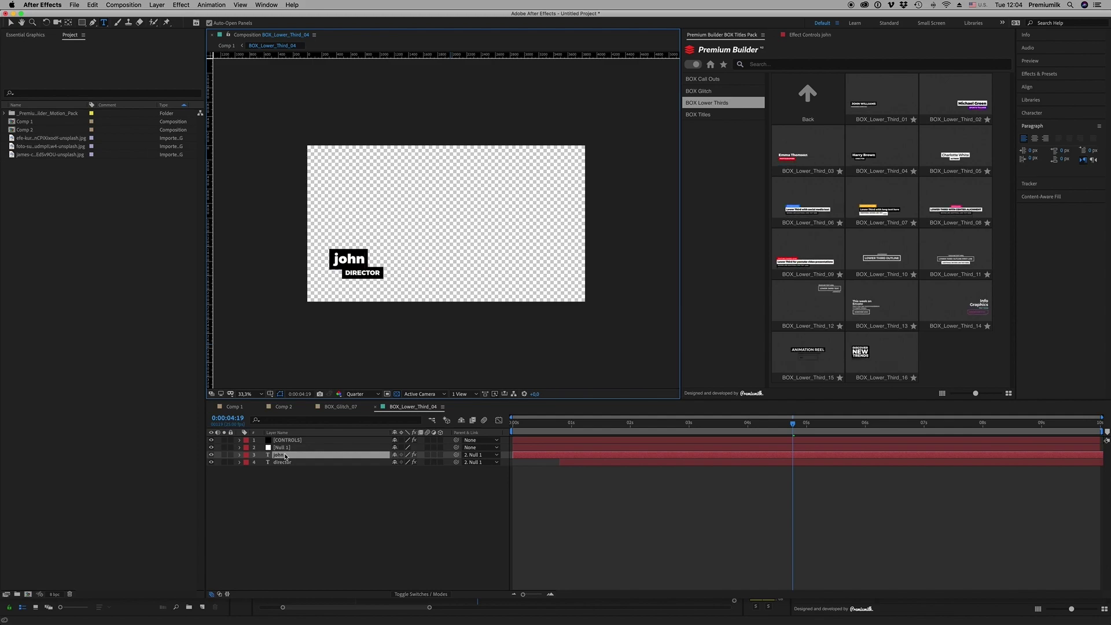
key("BackSpace")
key("BackSpace")
key("BackSpace")
key("BackSpace")
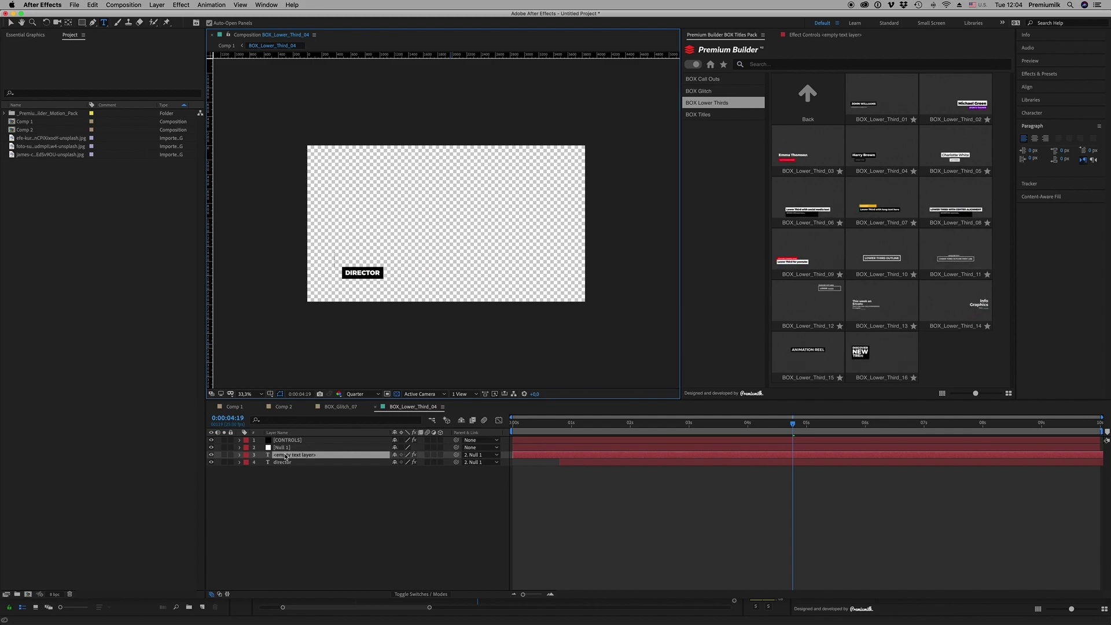
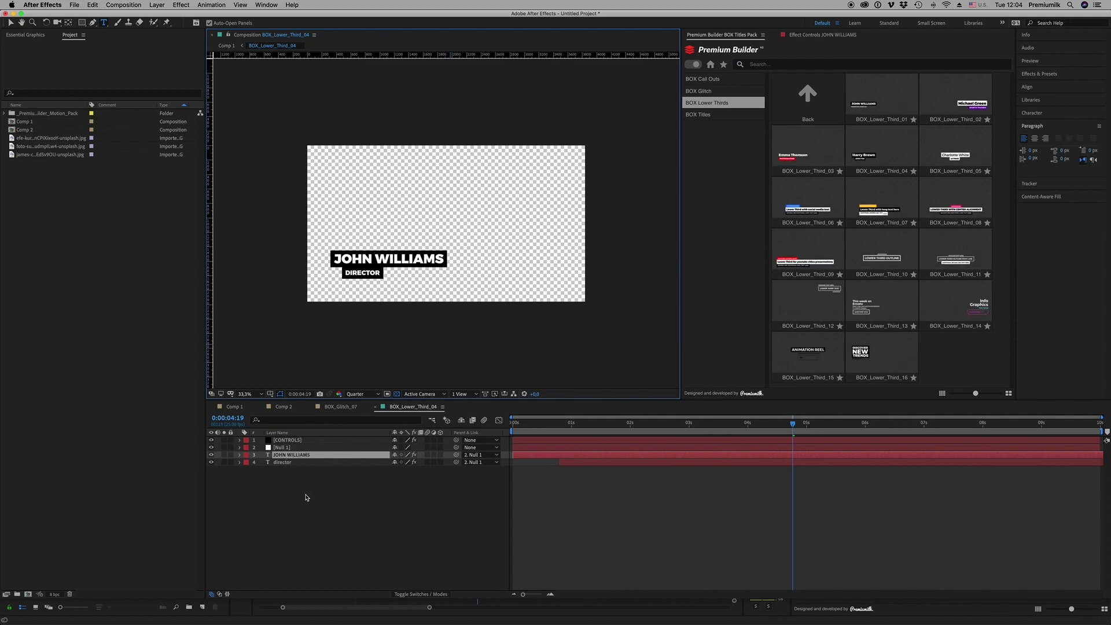
left_click(306, 497)
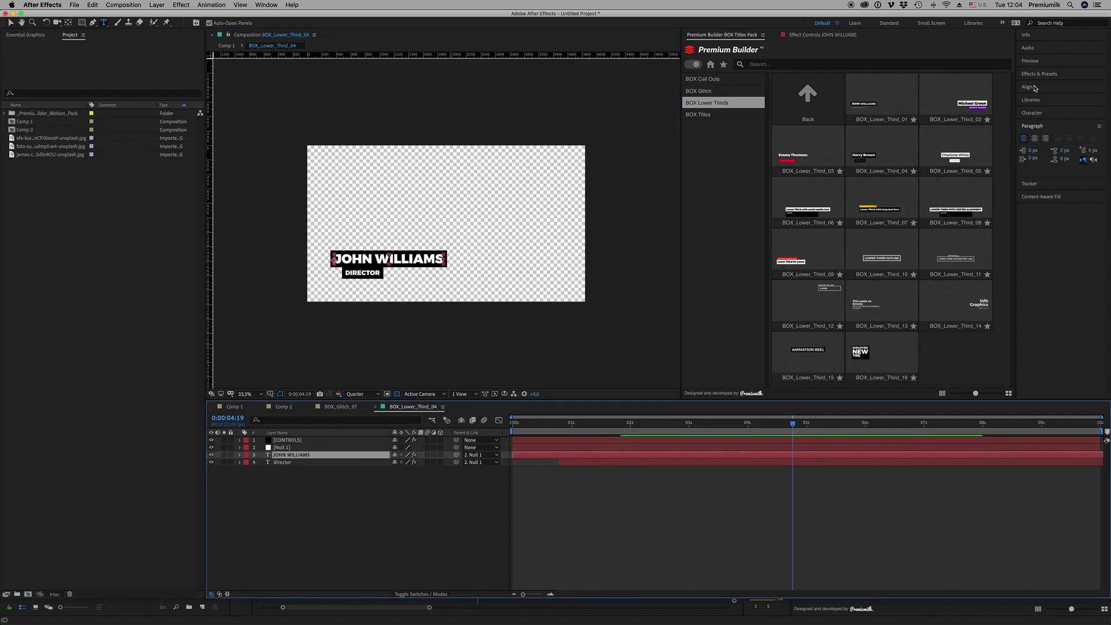
Set the name line in Bebas Neue Bold at 167 px
left_click(1035, 113)
left_click(1068, 127)
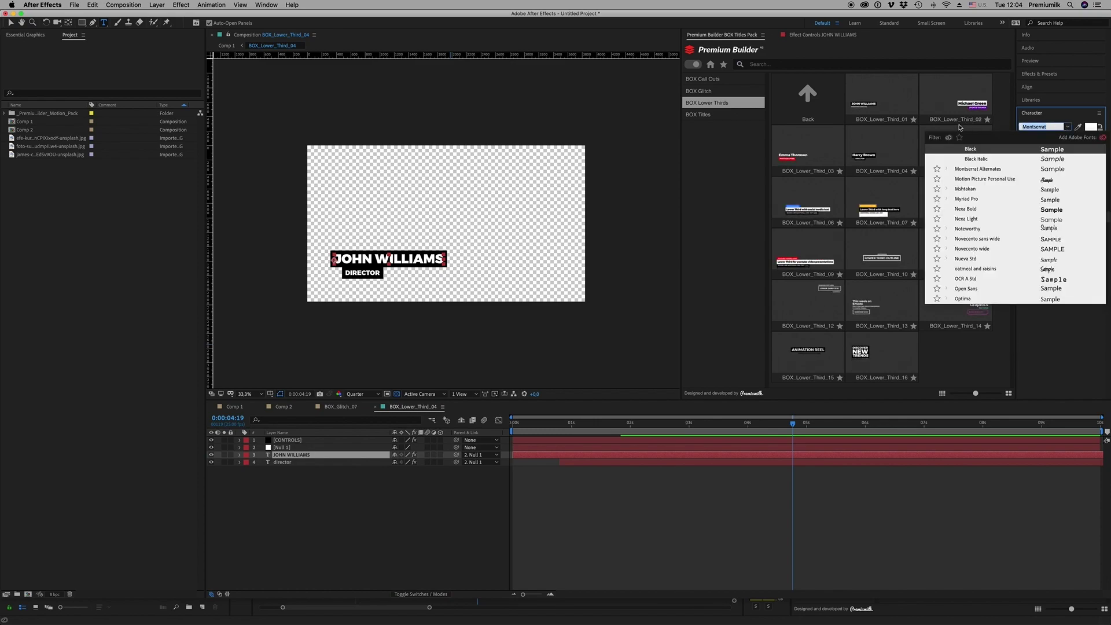
type("BEBAS")
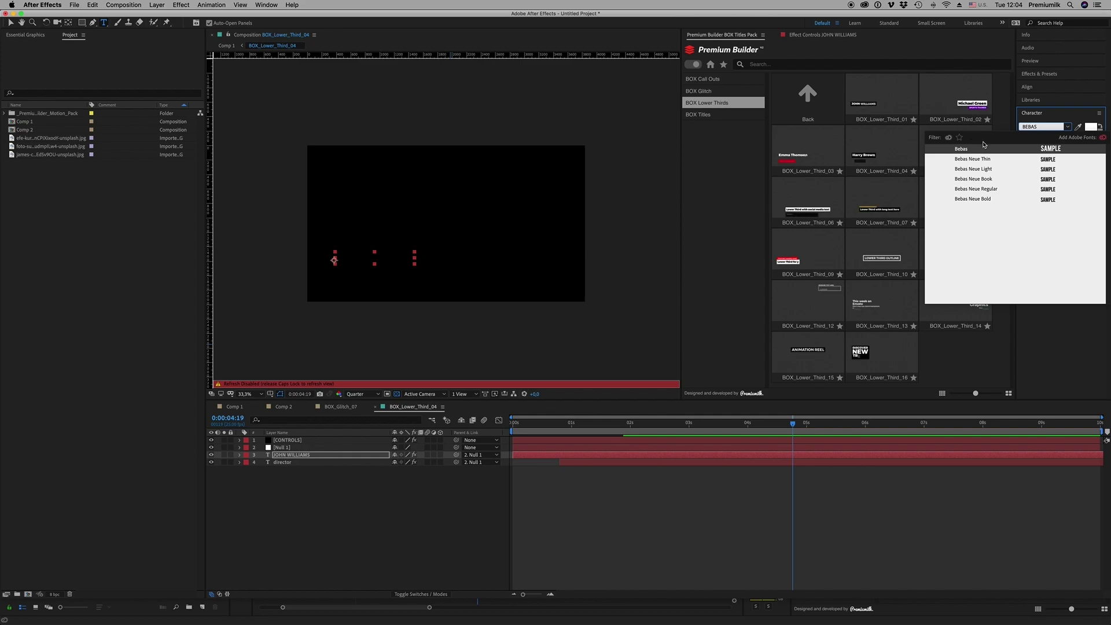
left_click(971, 159)
left_click(1068, 126)
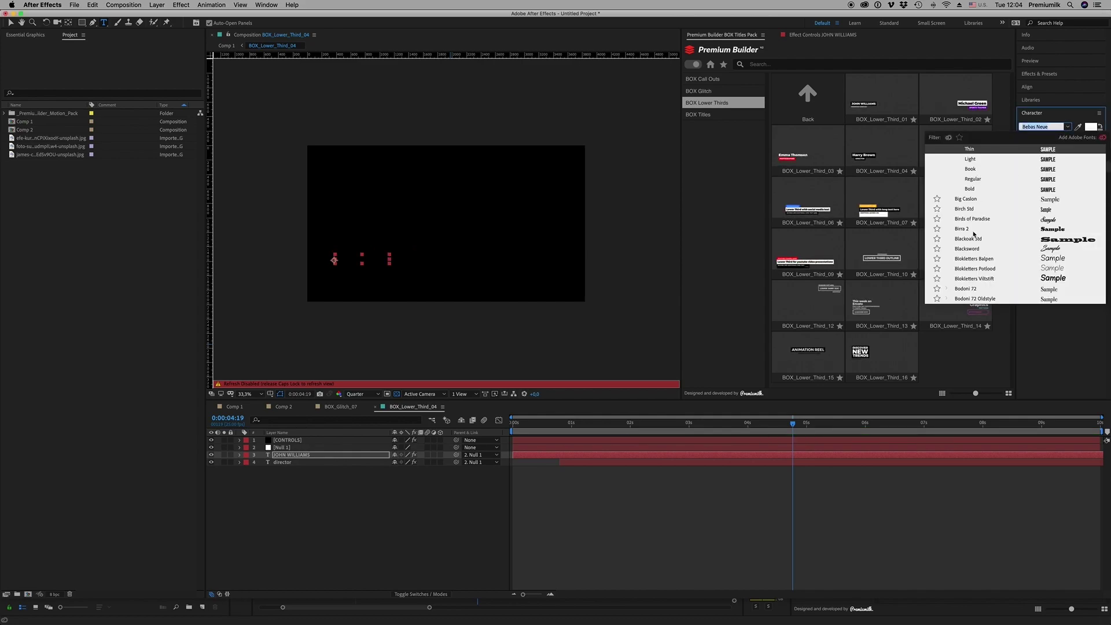
key("Caps_Lock")
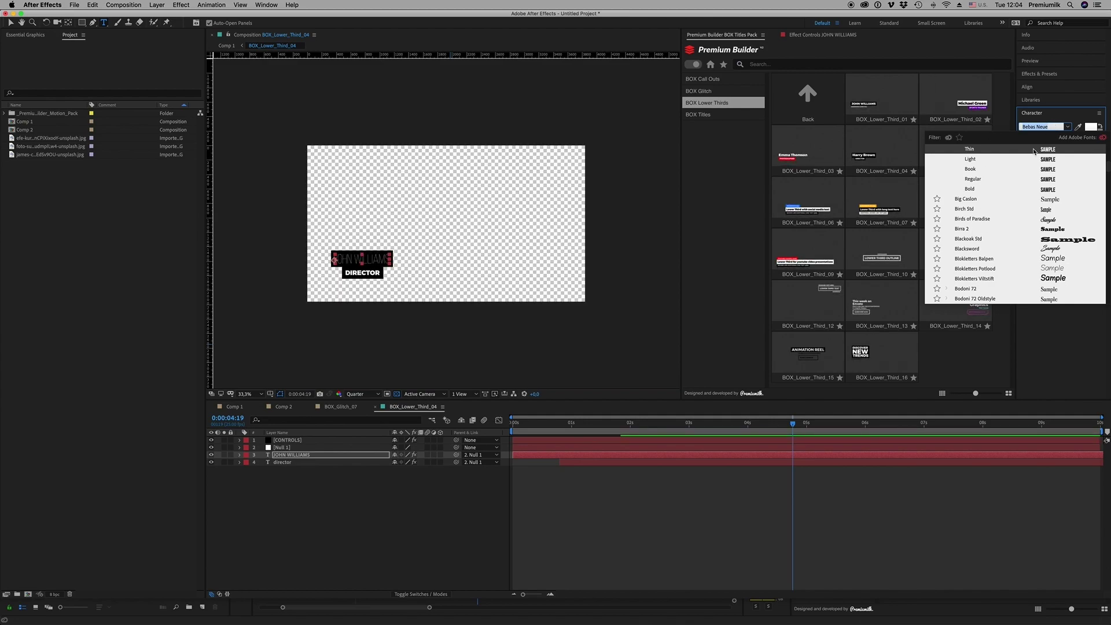
left_click(978, 190)
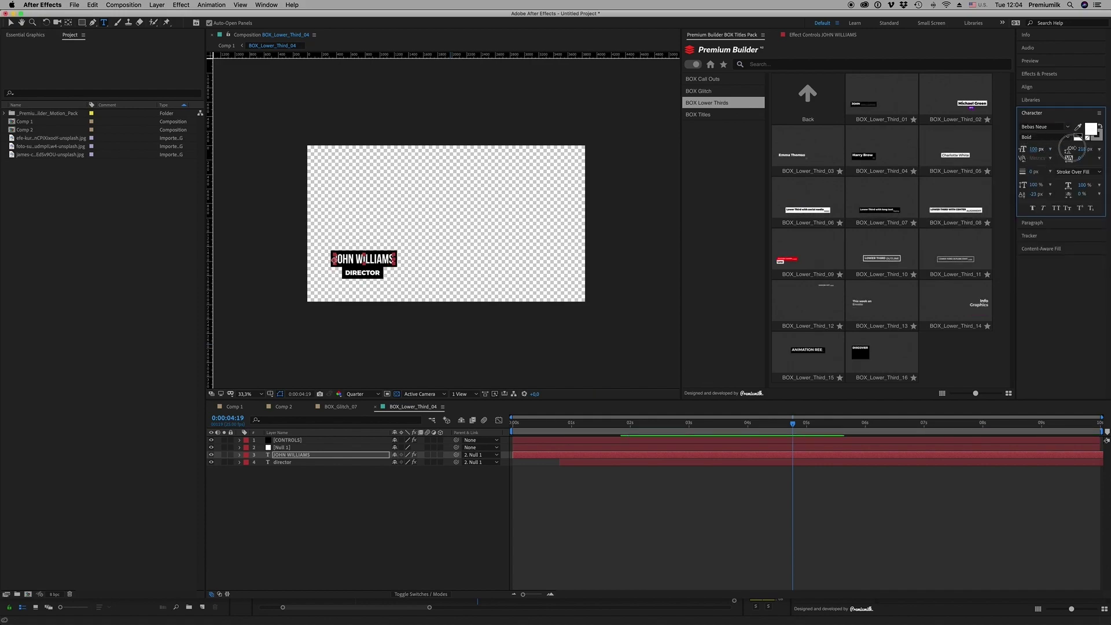
left_click_drag(1081, 148, 1052, 148)
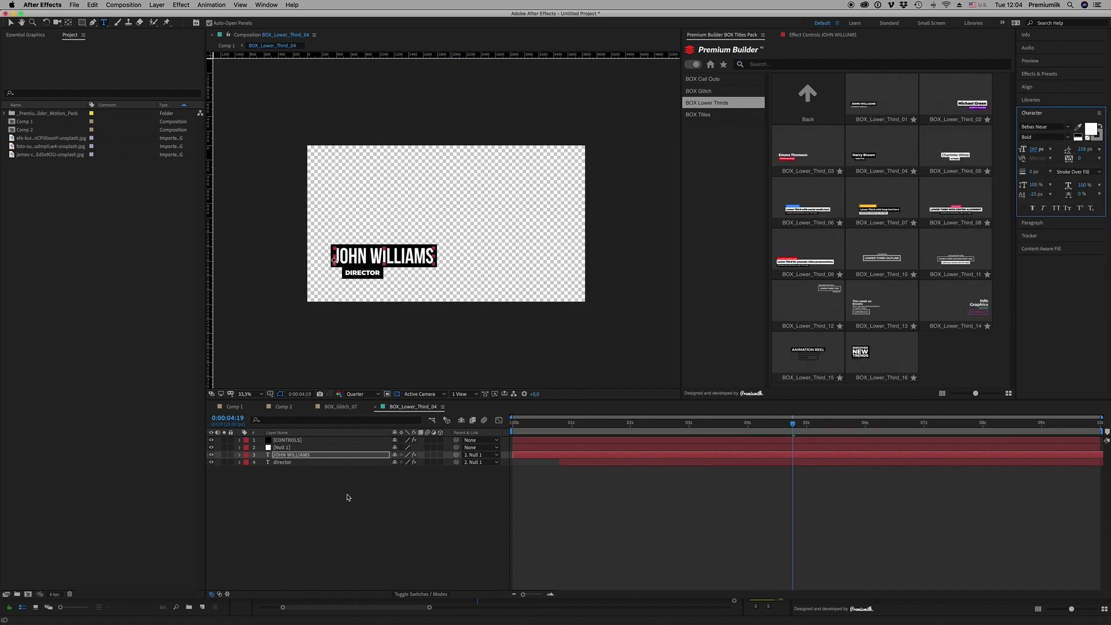
Change the DIRECTOR line's font to Bebas Regular
left_click(282, 463)
left_click(1042, 127)
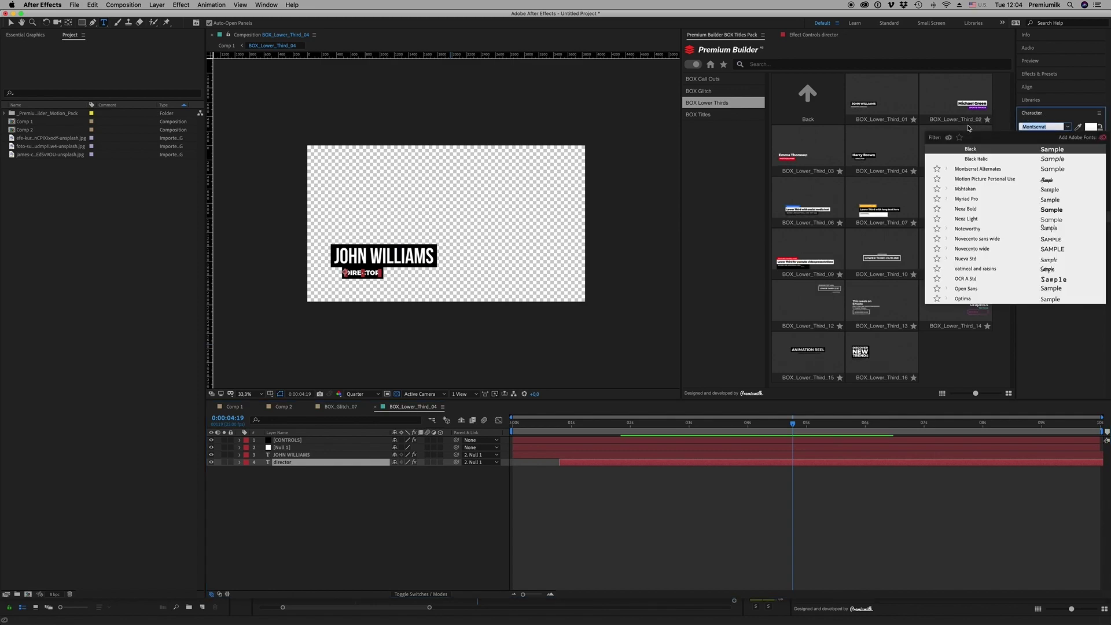
type("Bebas")
key("Return")
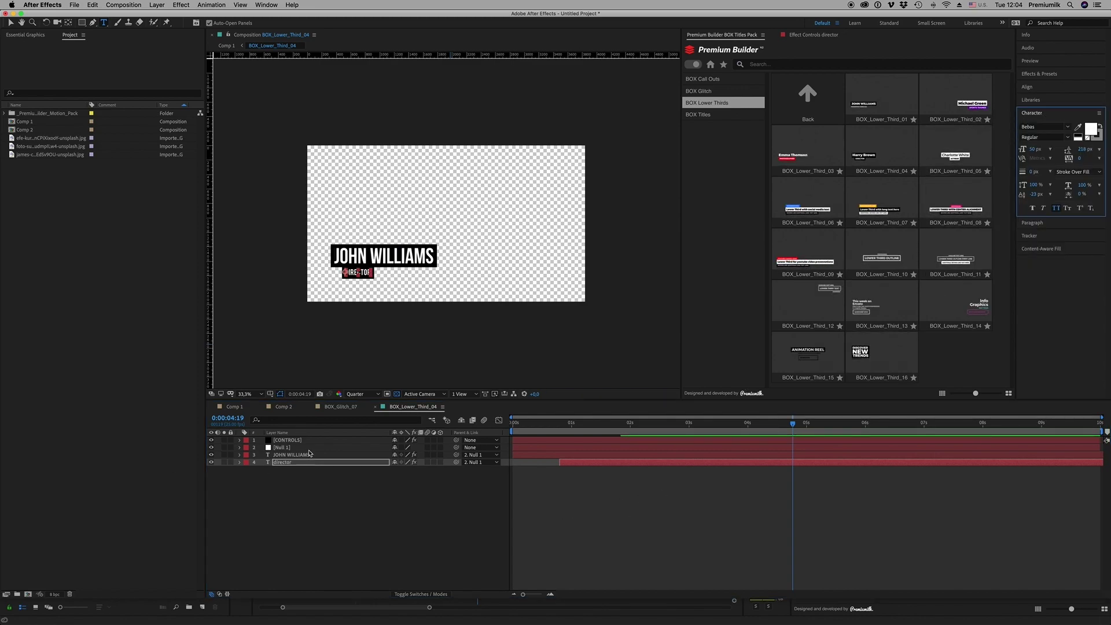
Try a red ff0000 box colour on the lower third, then revert to black
left_click(287, 439)
left_click(813, 34)
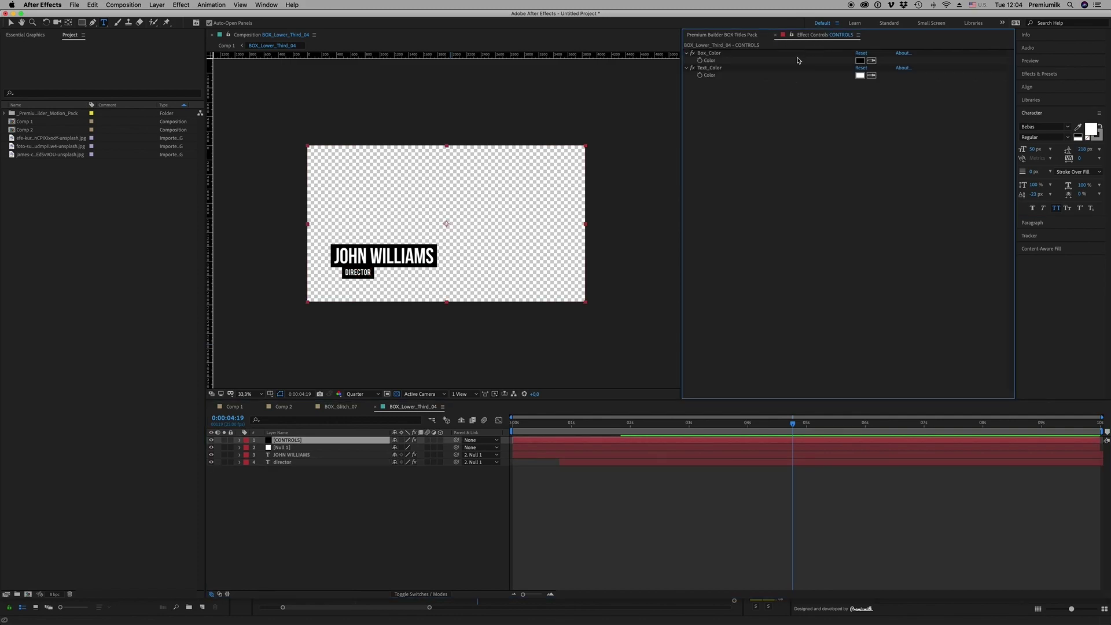
left_click(862, 61)
type("ff0000")
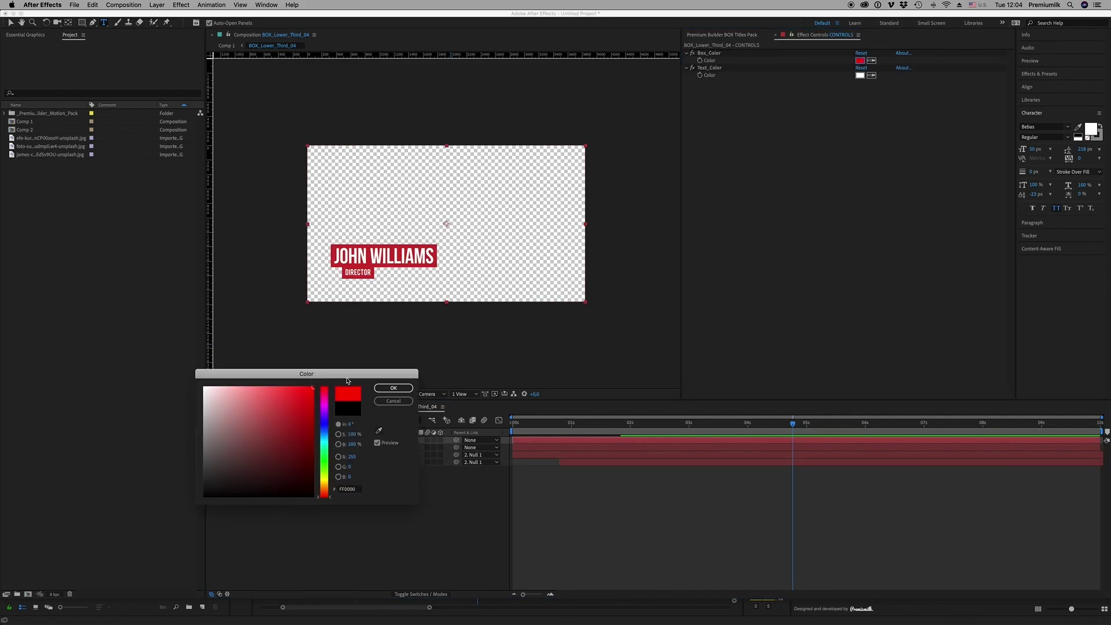
left_click(393, 388)
left_click(534, 518)
key("super+z")
Try shifting the lower third via the Null 1 layer, then undo the move
left_click(281, 448)
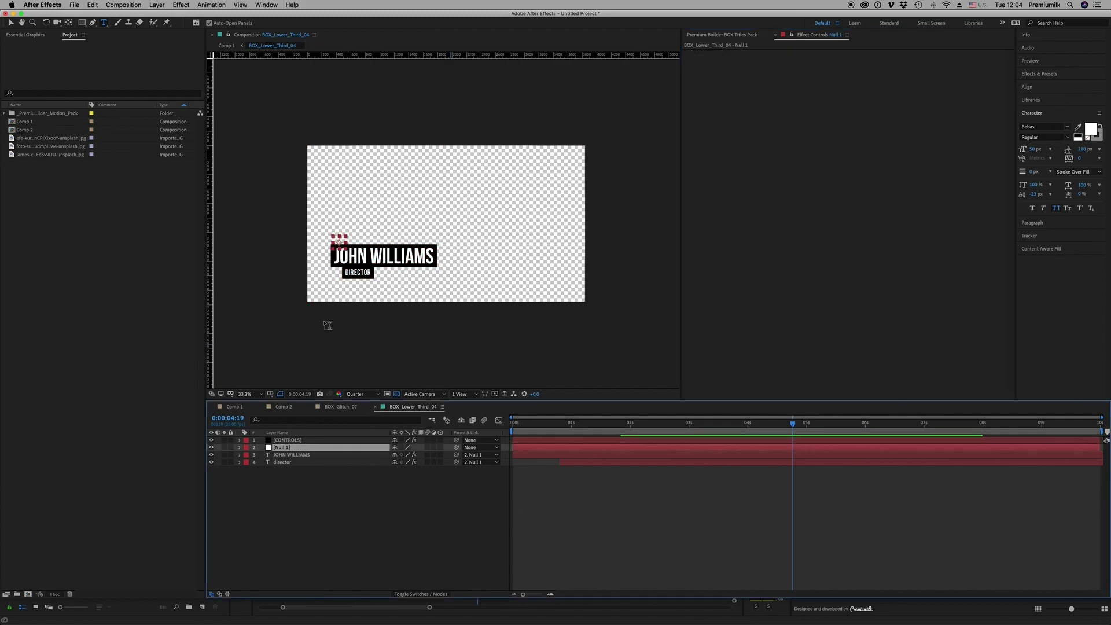
left_click(10, 21)
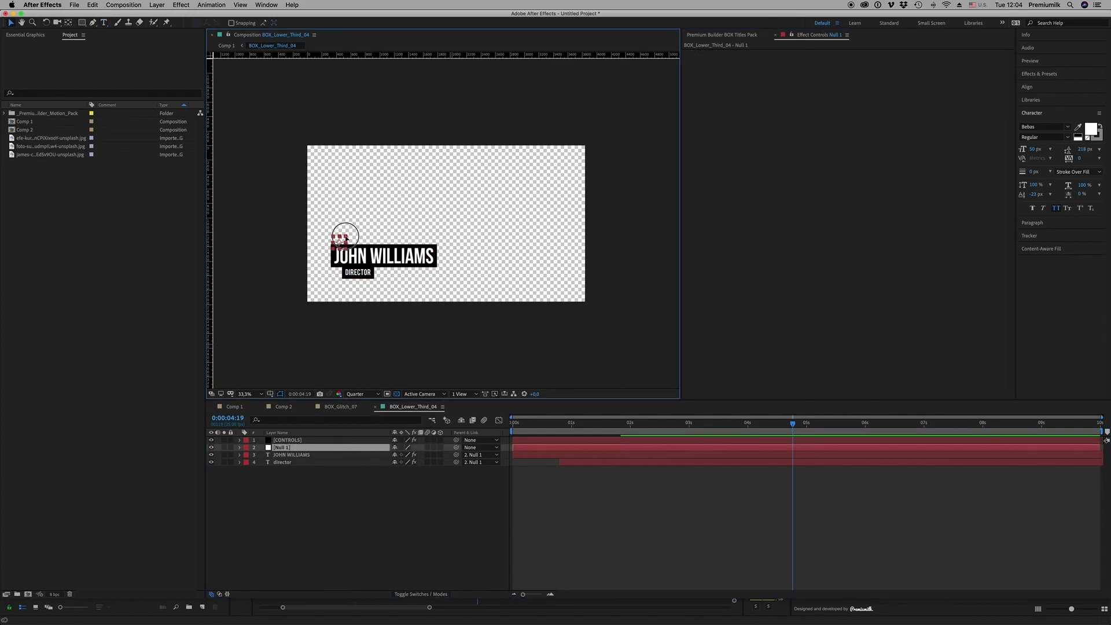
left_click_drag(339, 240, 350, 253)
key("super+z")
key("super+z")
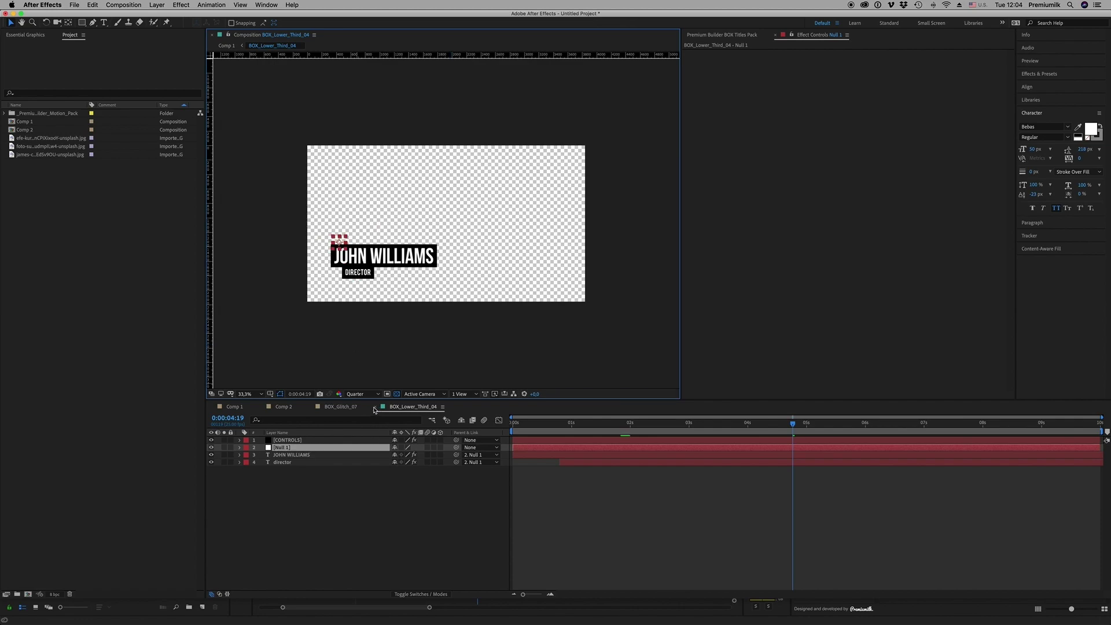
Close the lower-third composition, return to Comp 1 at 0:00:06:18, and show Premium Builder
left_click(375, 407)
left_click(646, 422)
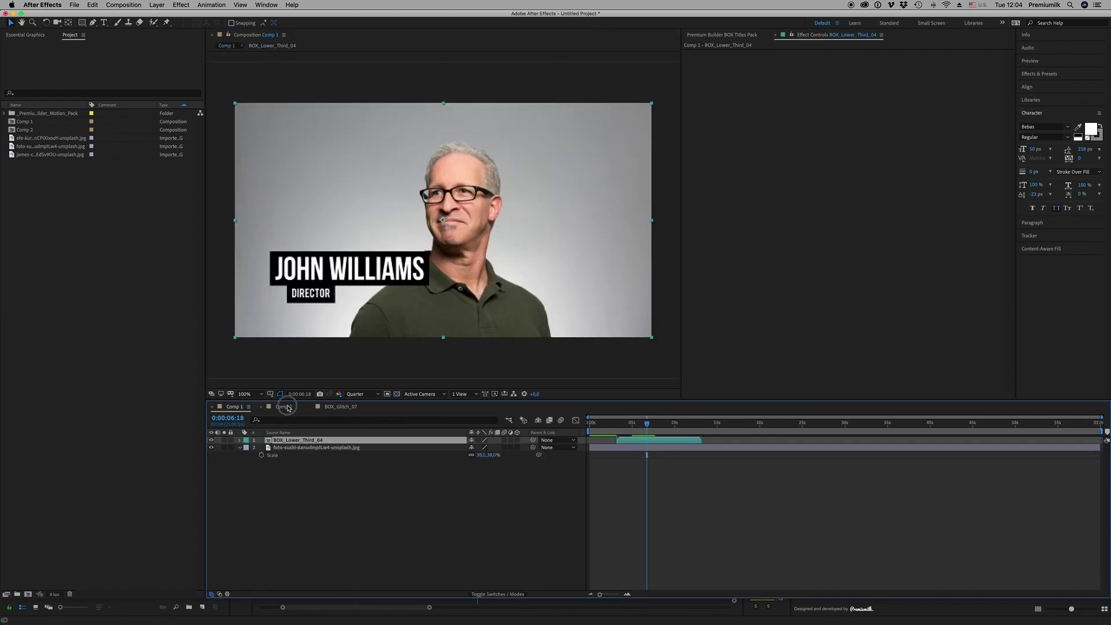
left_click(284, 407)
left_click(234, 407)
left_click(722, 34)
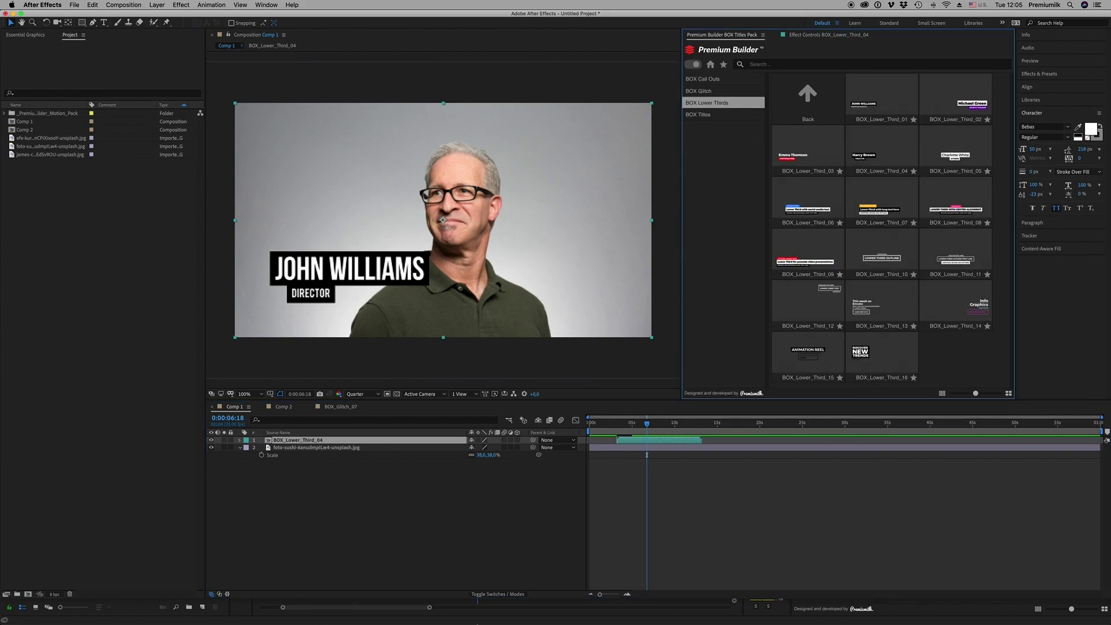
In Premiere, insert BOX_Call_Out_04 over the exercise photo and view it in Essential Graphics
left_click(568, 612)
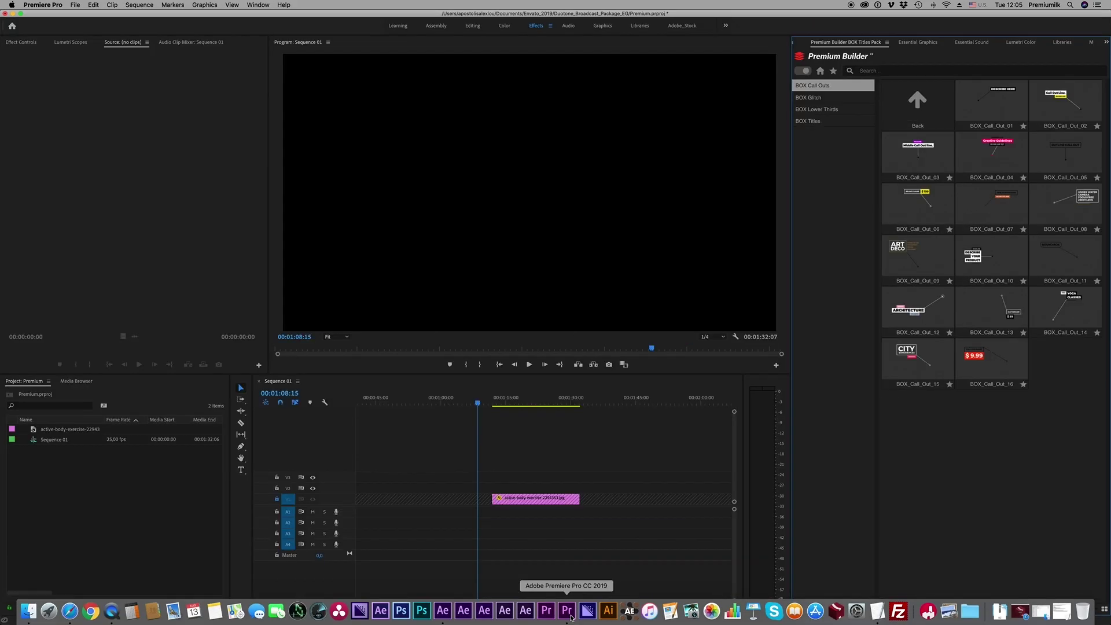
left_click(515, 399)
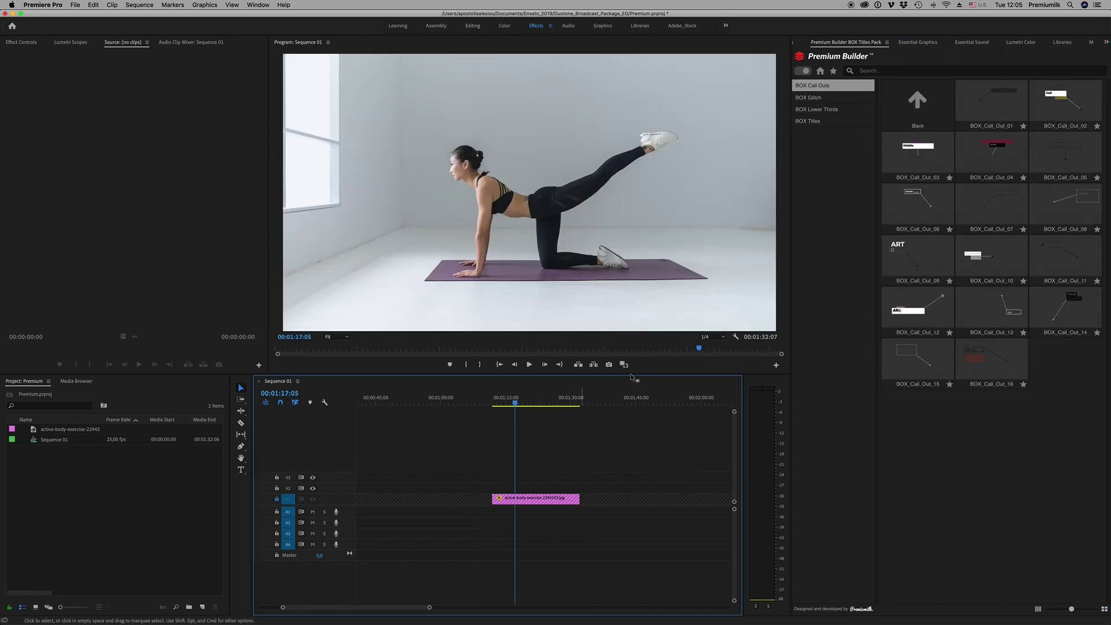
left_click(514, 403)
left_click(991, 161)
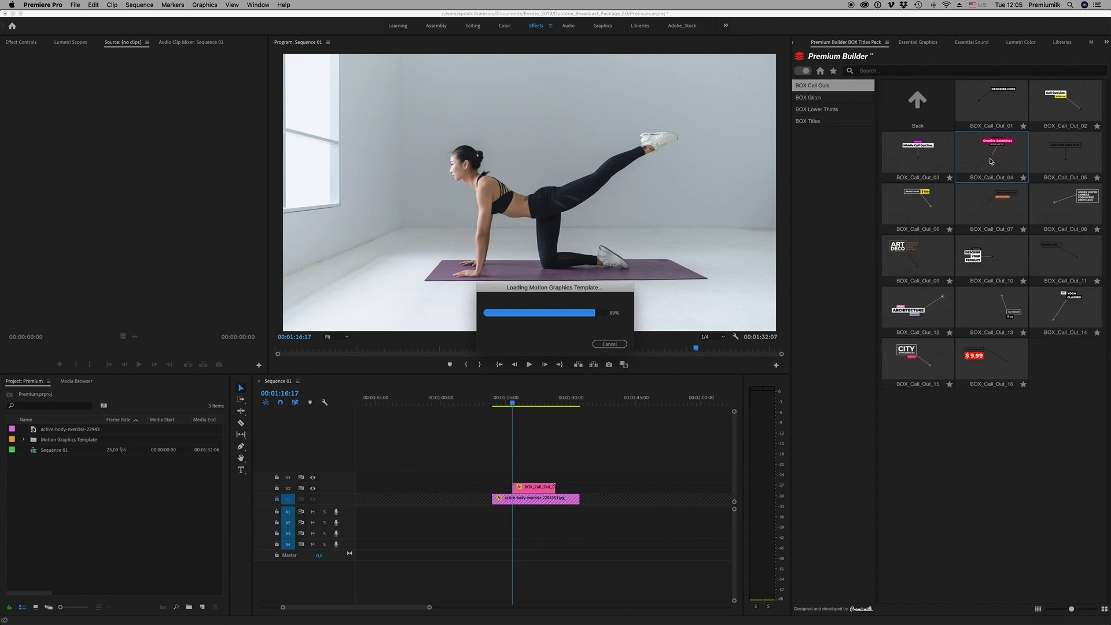
left_click(533, 402)
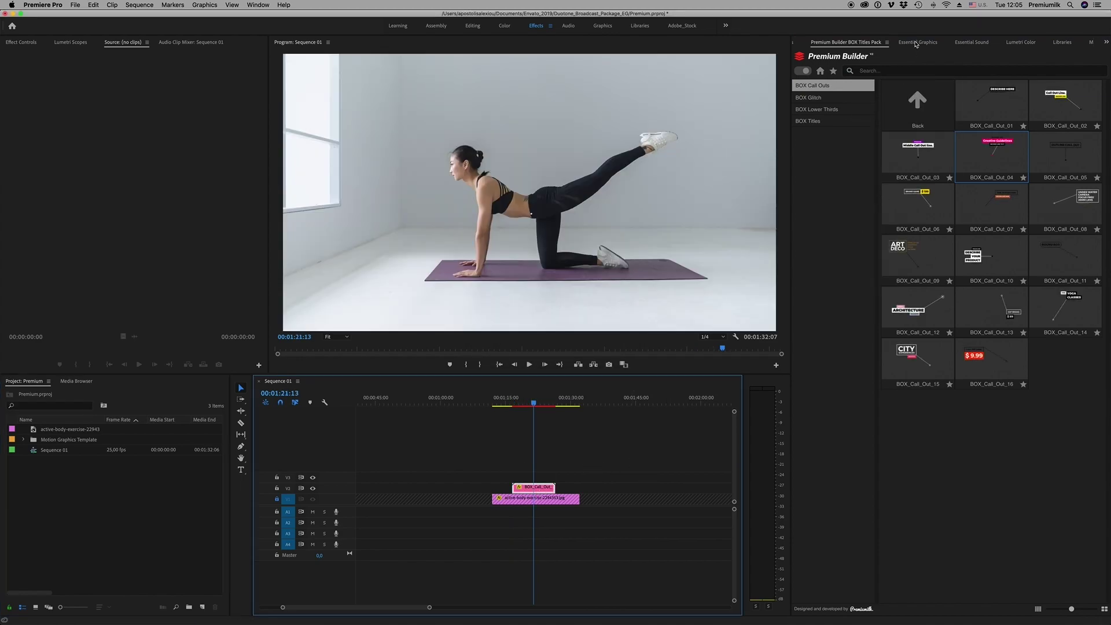
left_click(918, 43)
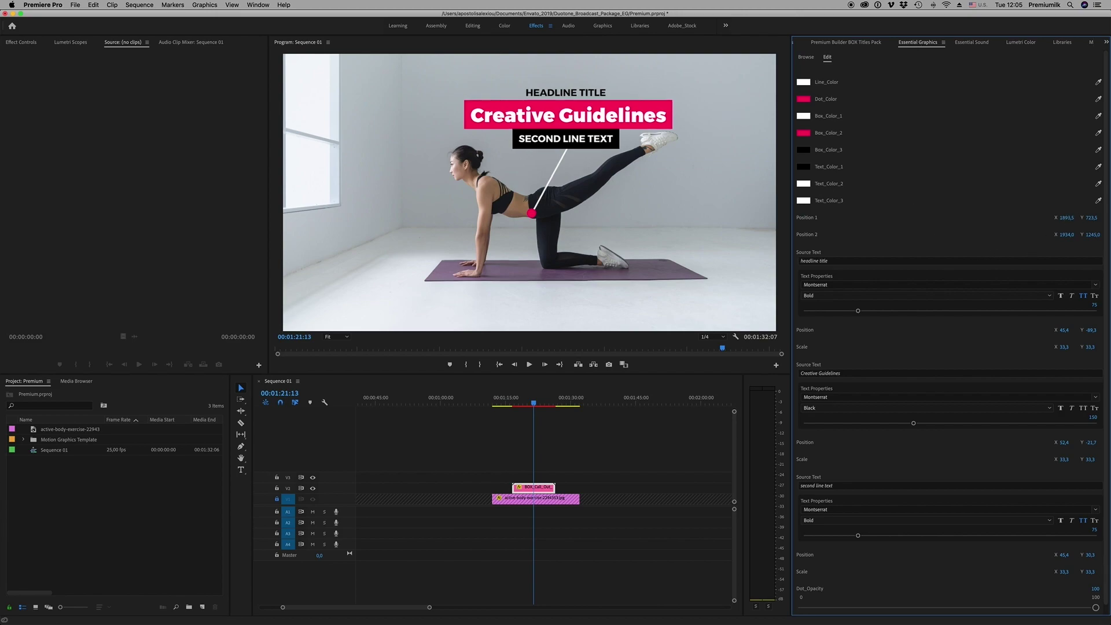
Adjust Position 1 X to about 2322.5 and Position 2 so the dot targets the knee
left_click_drag(1066, 218, 1001, 218)
left_click_drag(1094, 217, 1072, 238)
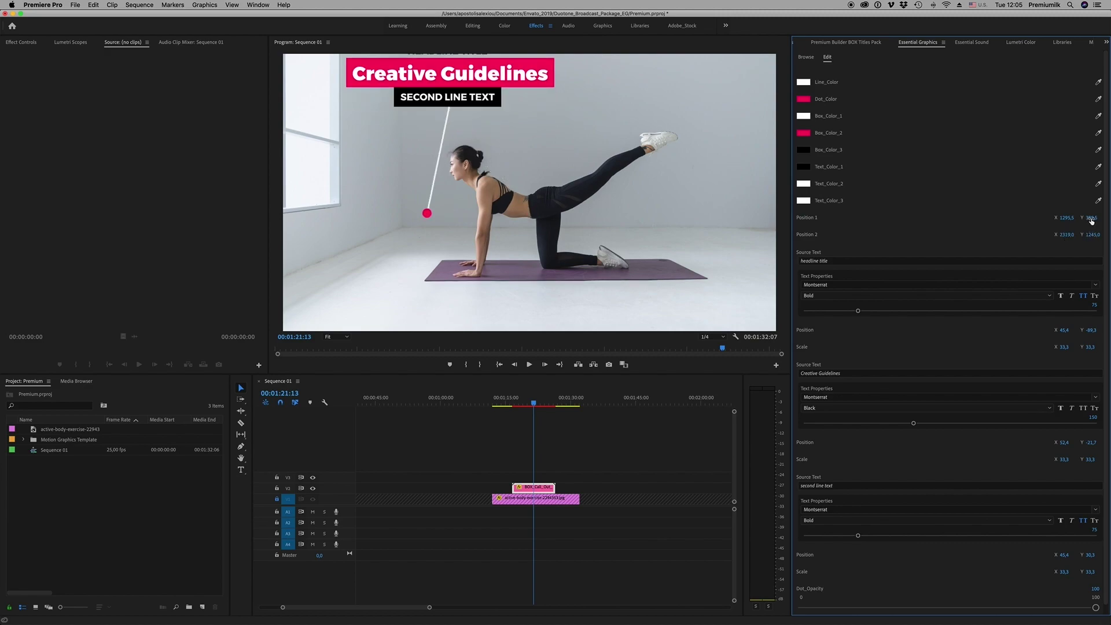
key("ctrl+z")
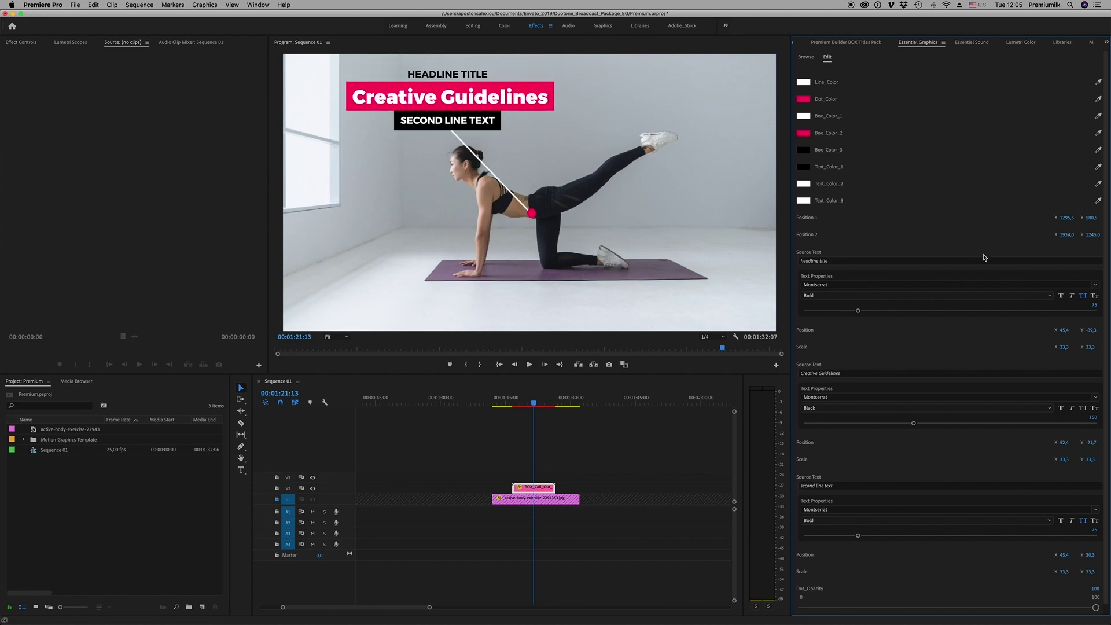
key("ctrl+z")
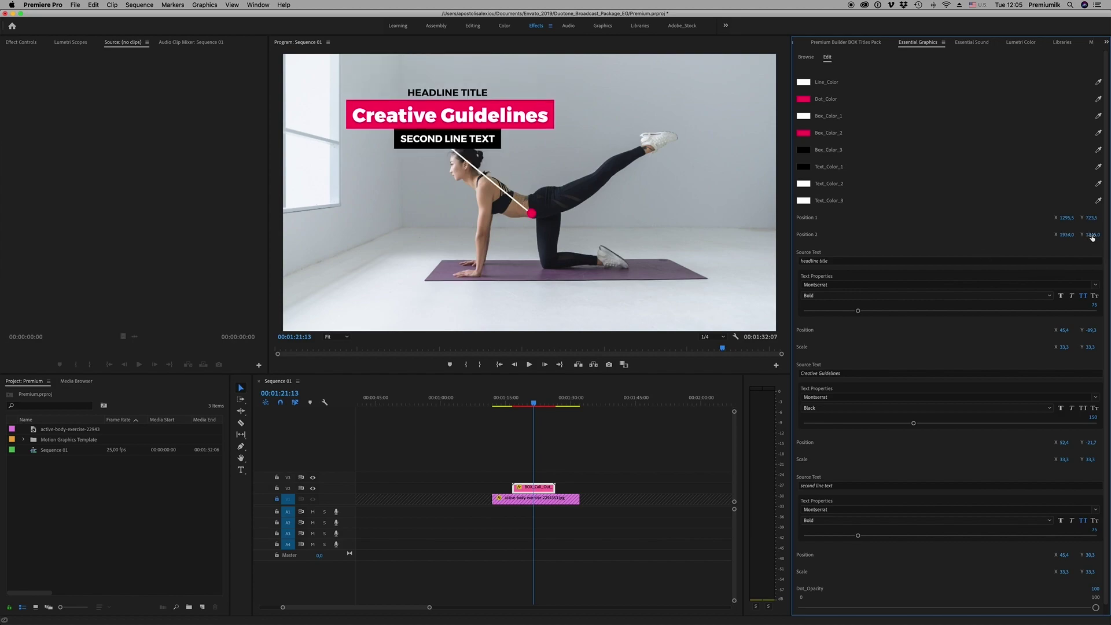
key("ctrl+z")
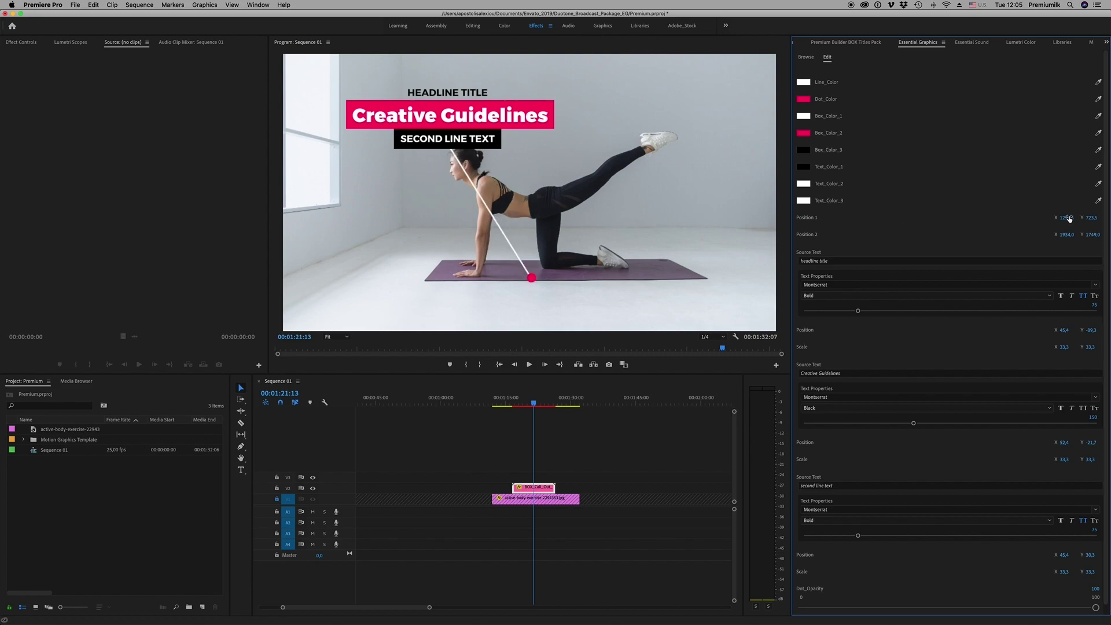
mouse_move(1067, 218)
left_mouse_down()
mouse_move(1110, 218)
mouse_move(1053, 218)
left_mouse_up()
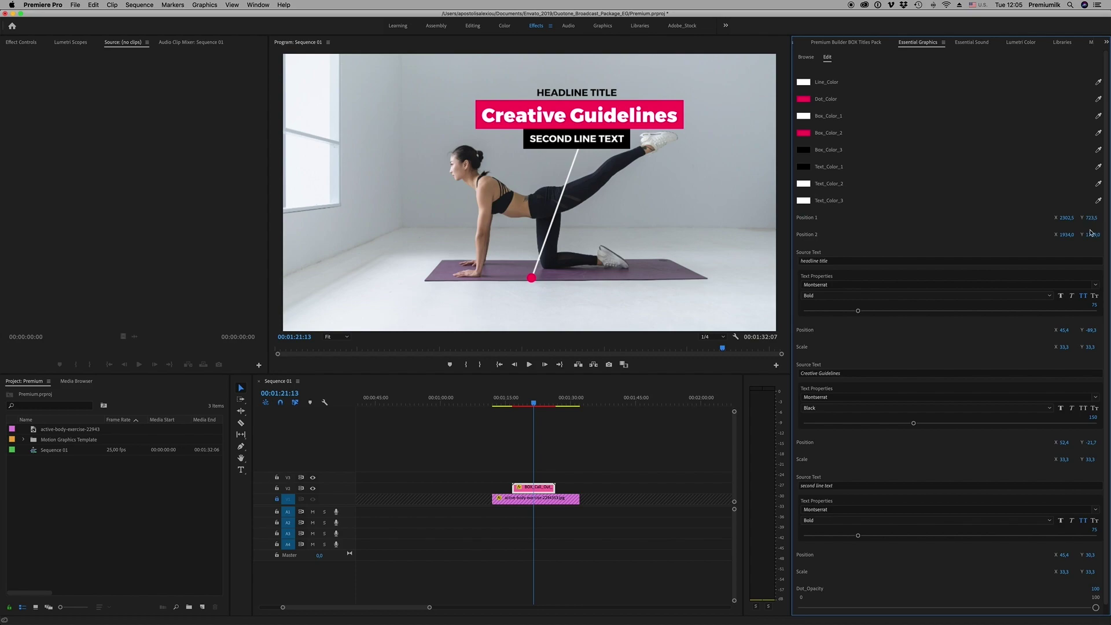
left_click_drag(1091, 235, 1087, 235)
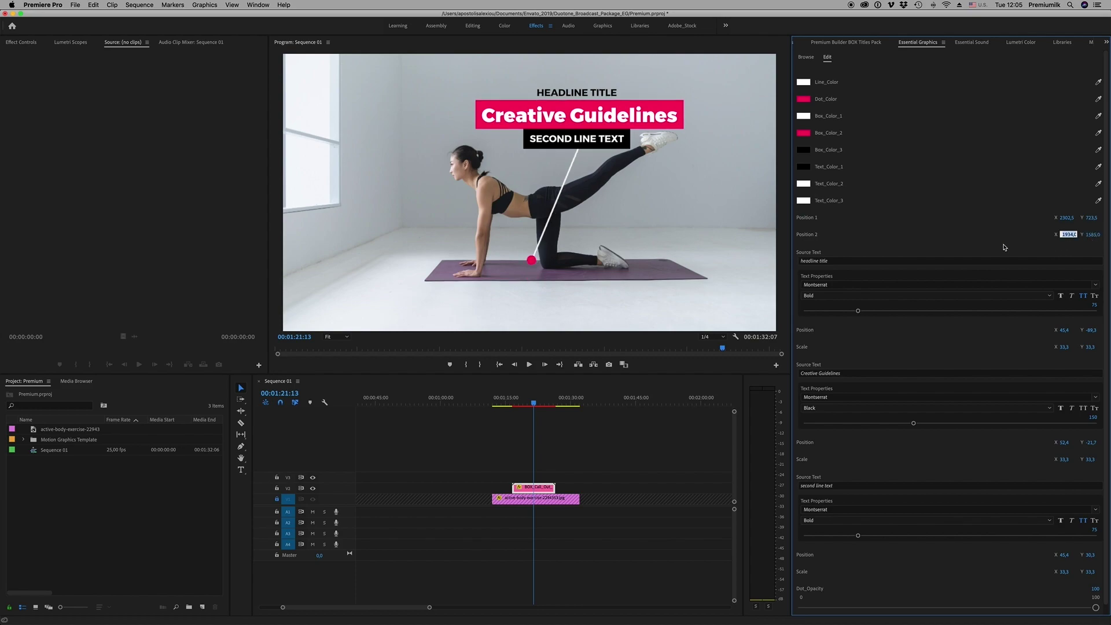
Replace the Creative Guidelines source text with Yoga Classes
left_click(836, 262)
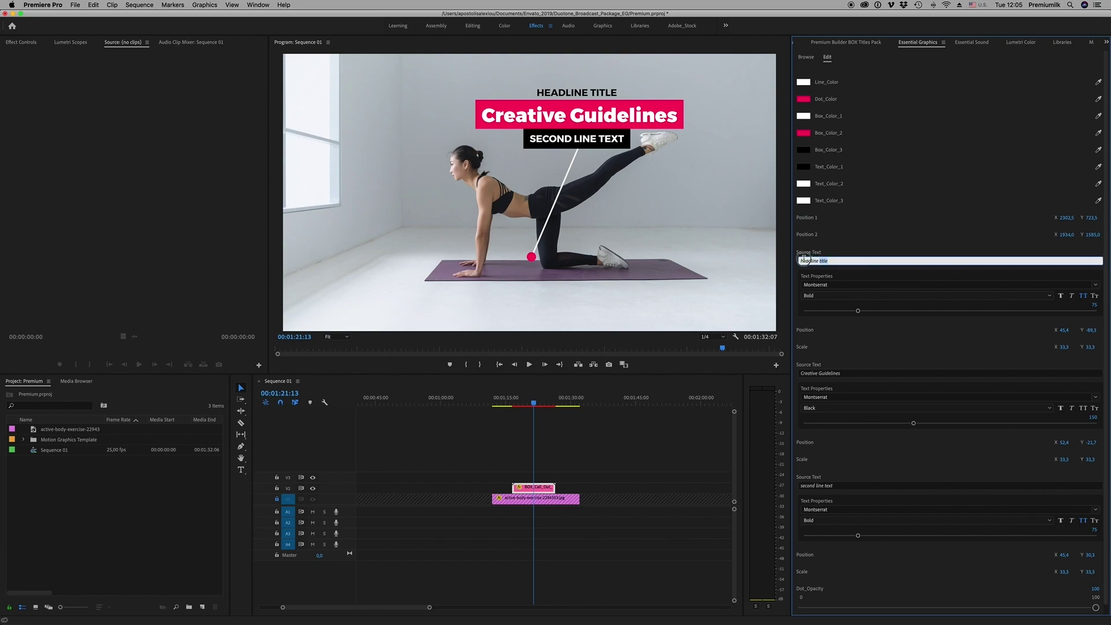
left_click_drag(844, 375, 734, 370)
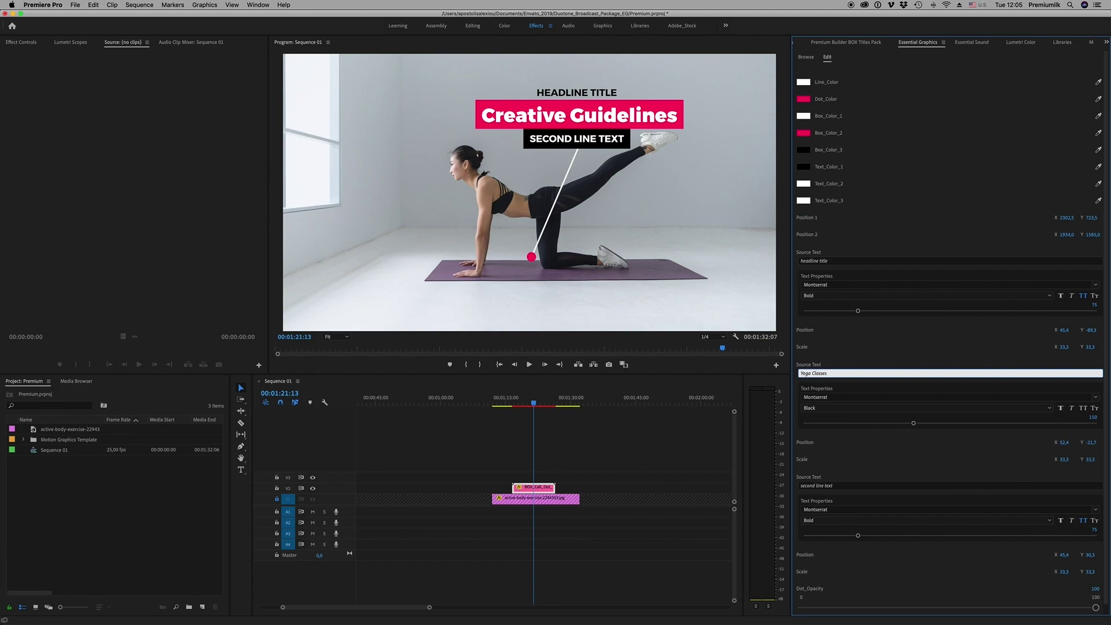
key("Return")
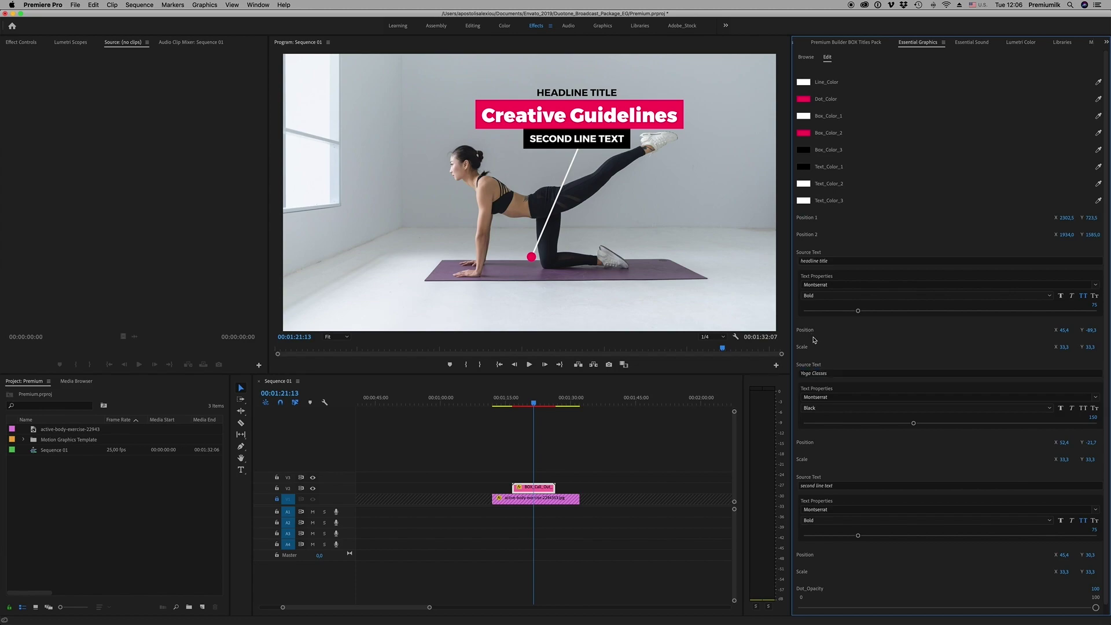
left_click(842, 375)
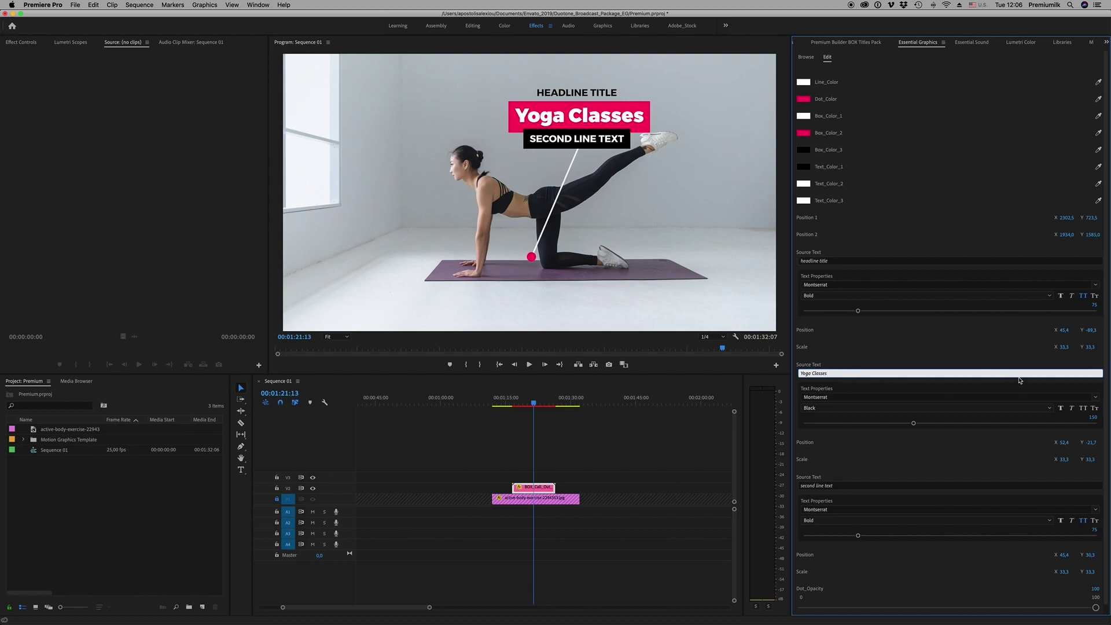
key("Return")
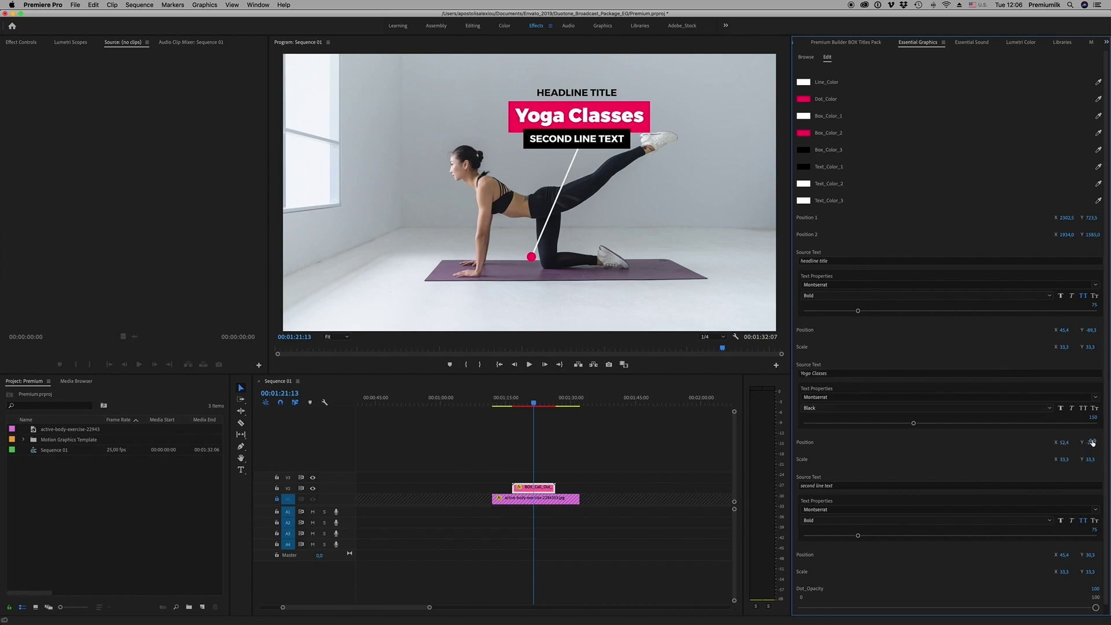
Nudge the Yoga Classes title up and lower the dot's opacity
mouse_move(1092, 442)
left_mouse_down()
mouse_move(1055, 442)
mouse_move(1093, 443)
left_mouse_up()
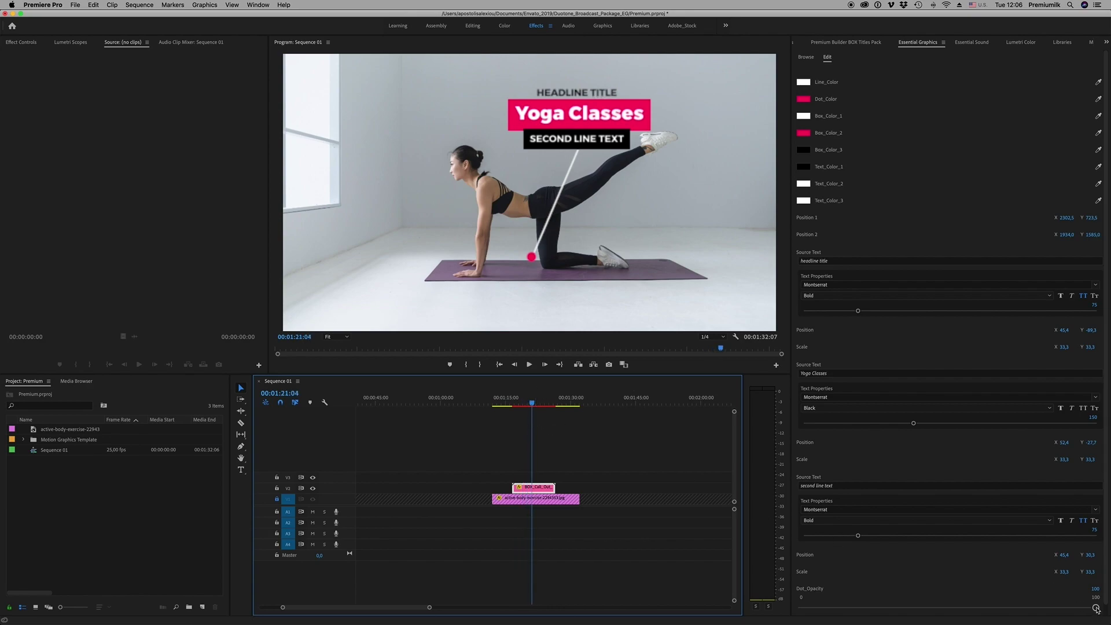
left_click_drag(1096, 609, 964, 613)
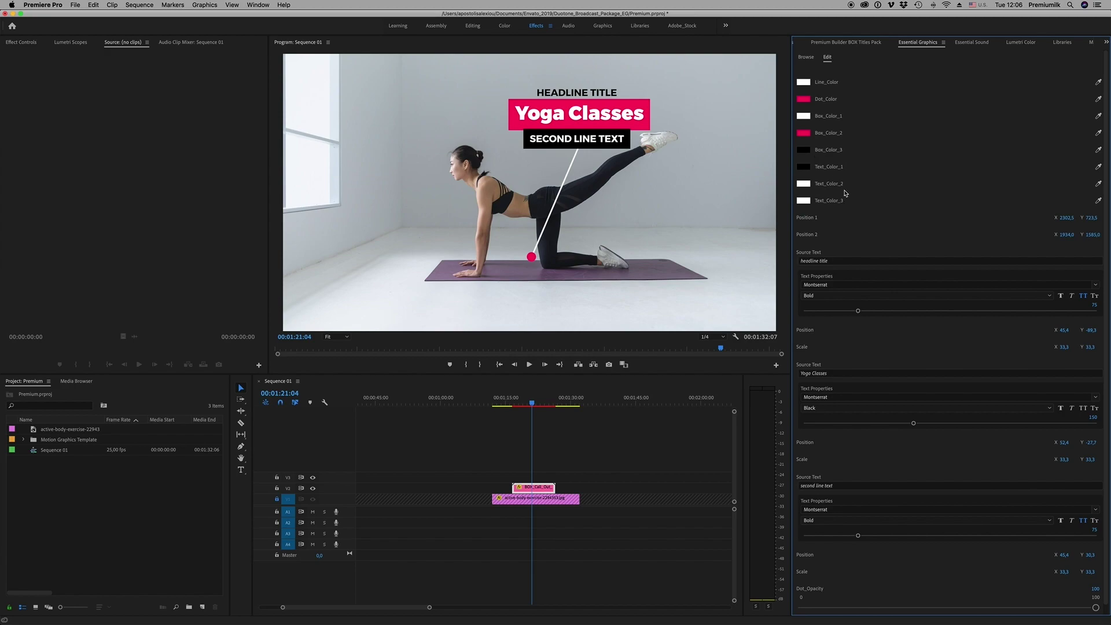
left_click(842, 42)
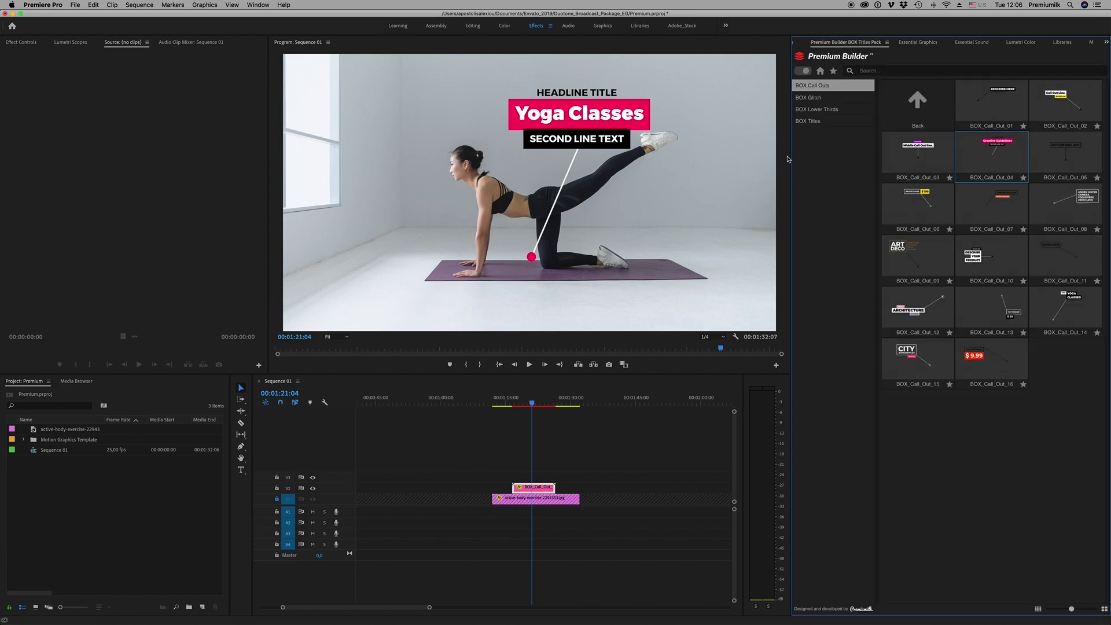
Replace Comp 1's layers with the pink corridor photo at 61%, shifted down
mouse_move(457, 622)
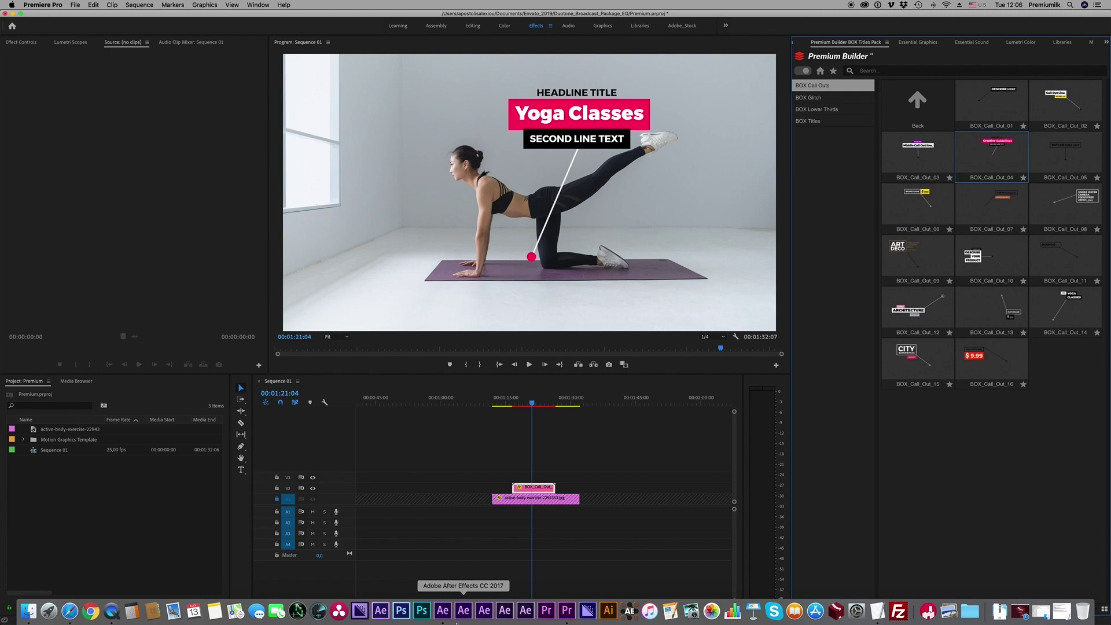
left_click(463, 610)
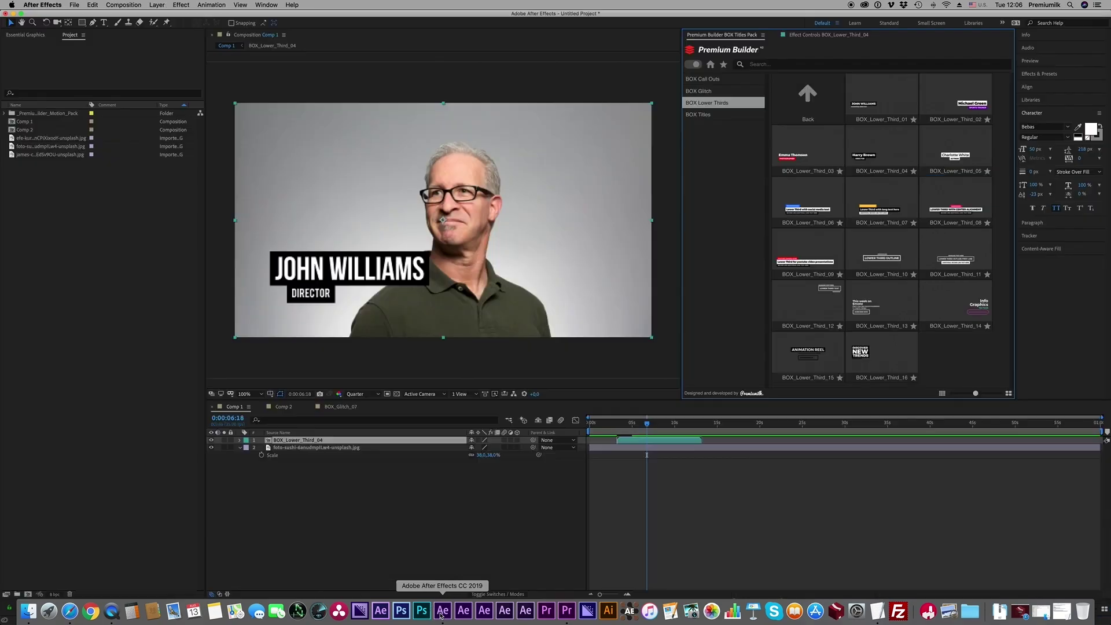
left_click(38, 139)
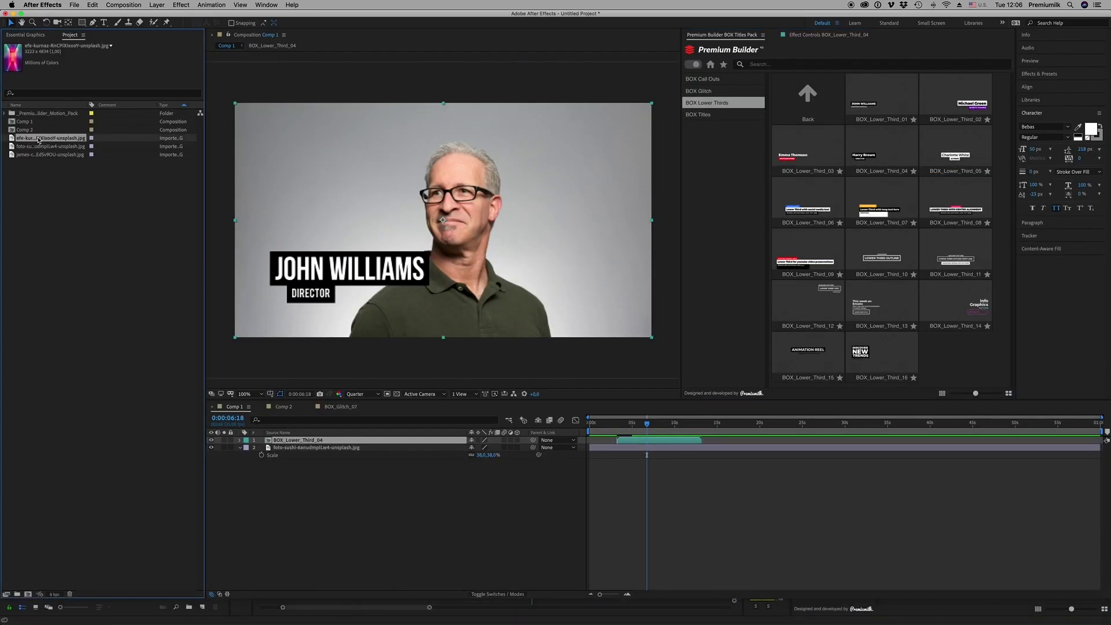
left_click_drag(350, 508, 269, 438)
key("Delete")
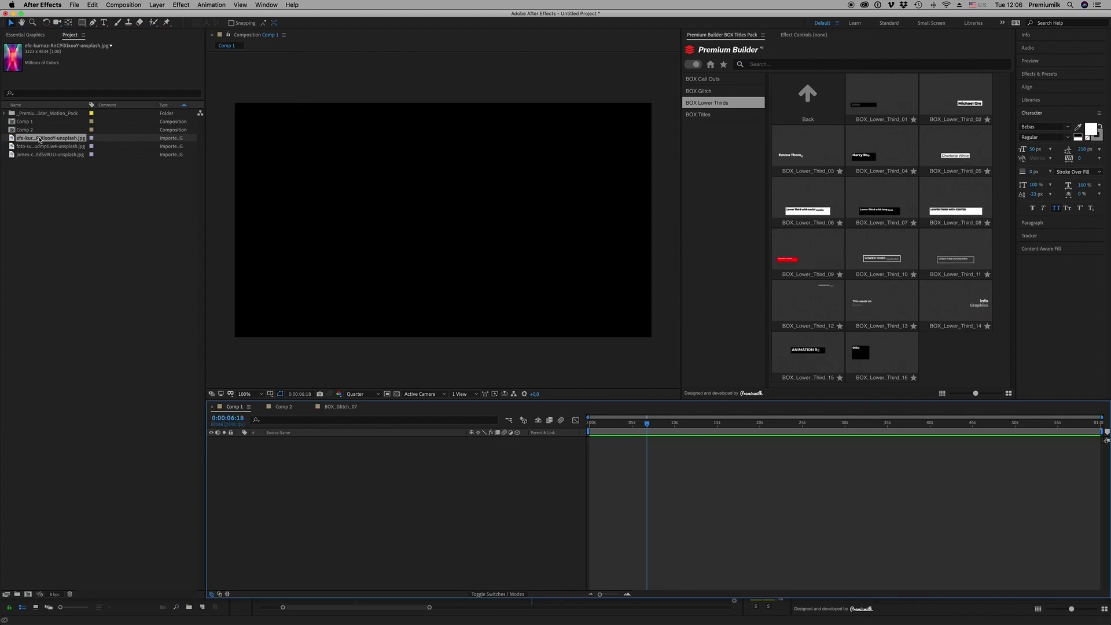
left_click(285, 373)
left_click_drag(285, 374, 405, 518)
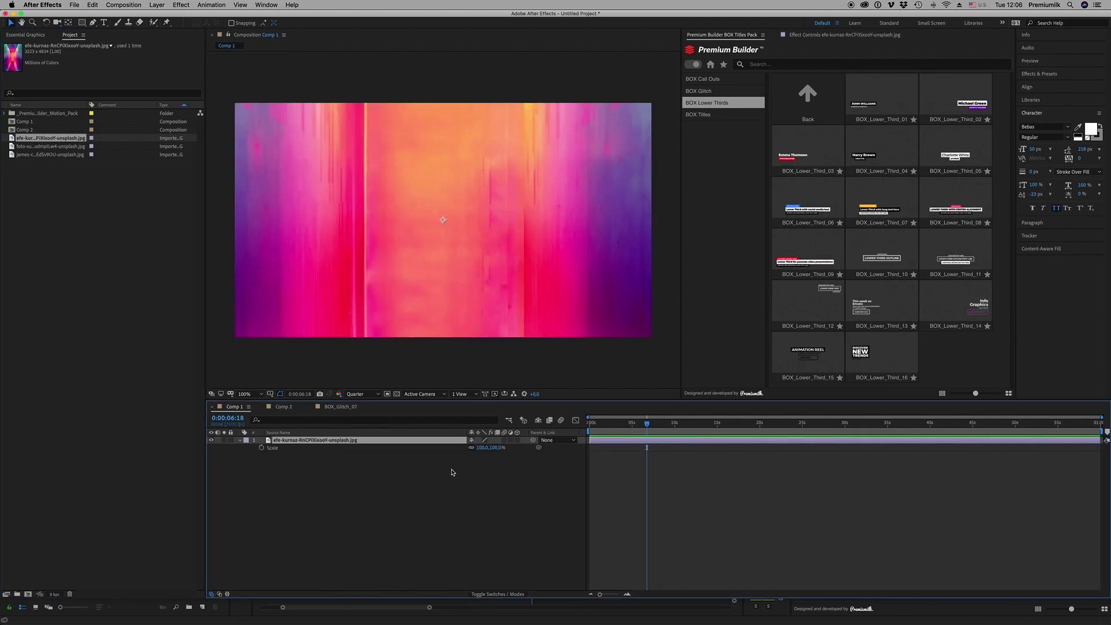
left_click_drag(478, 447, 460, 444)
left_click_drag(443, 232, 442, 250)
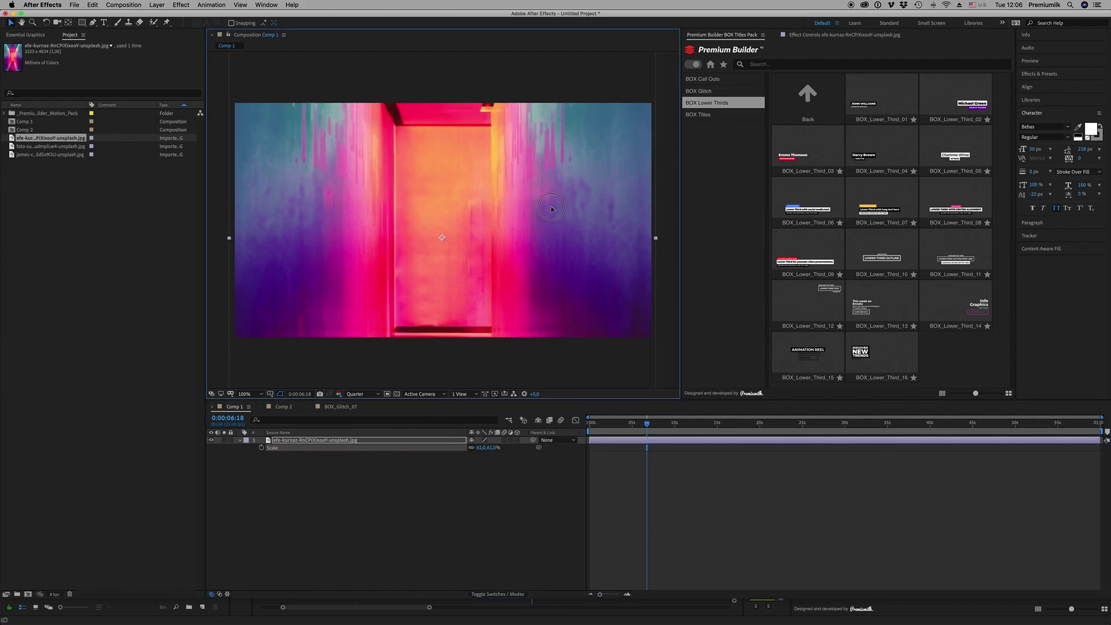
Add the BOX_Glitch_05 title starting at 0s and preview its animation
left_click(700, 90)
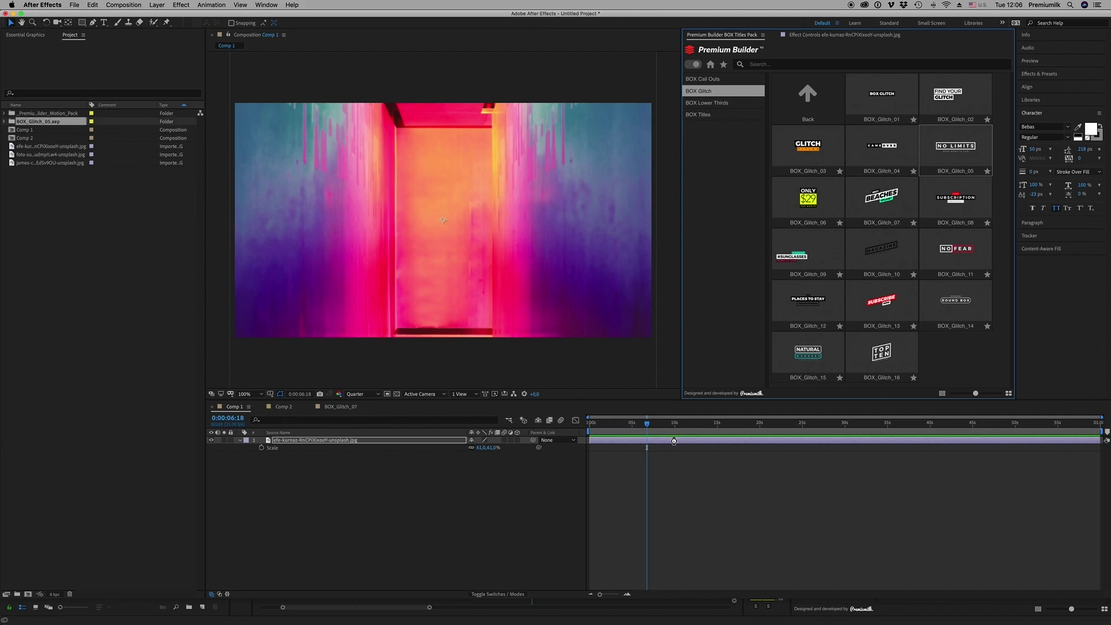
left_click_drag(674, 444, 673, 441)
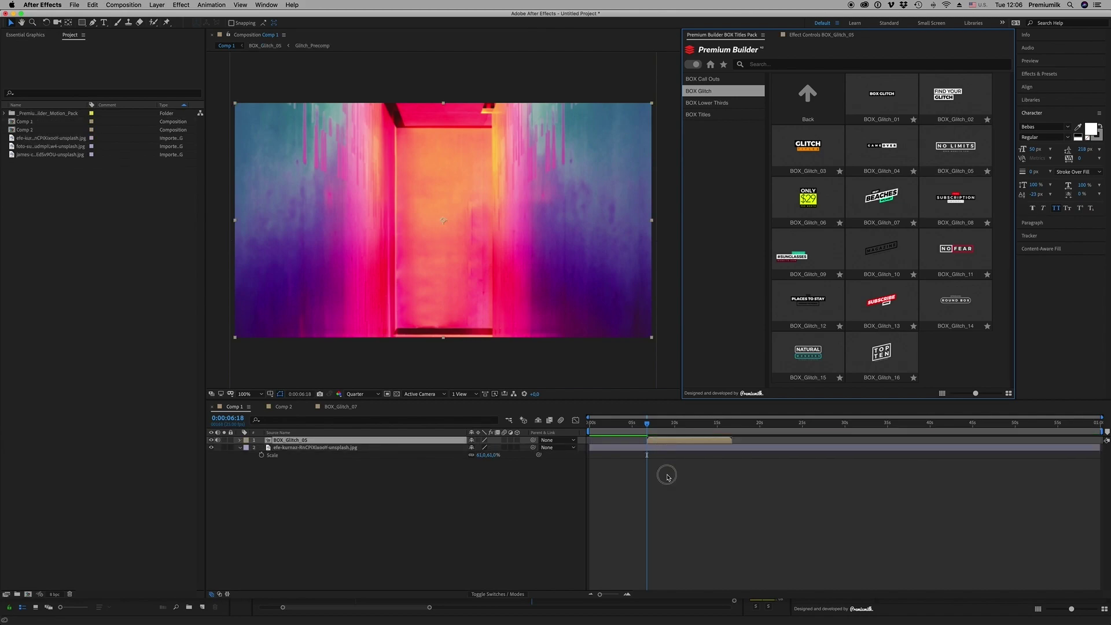
key("alt+Home")
key("Home")
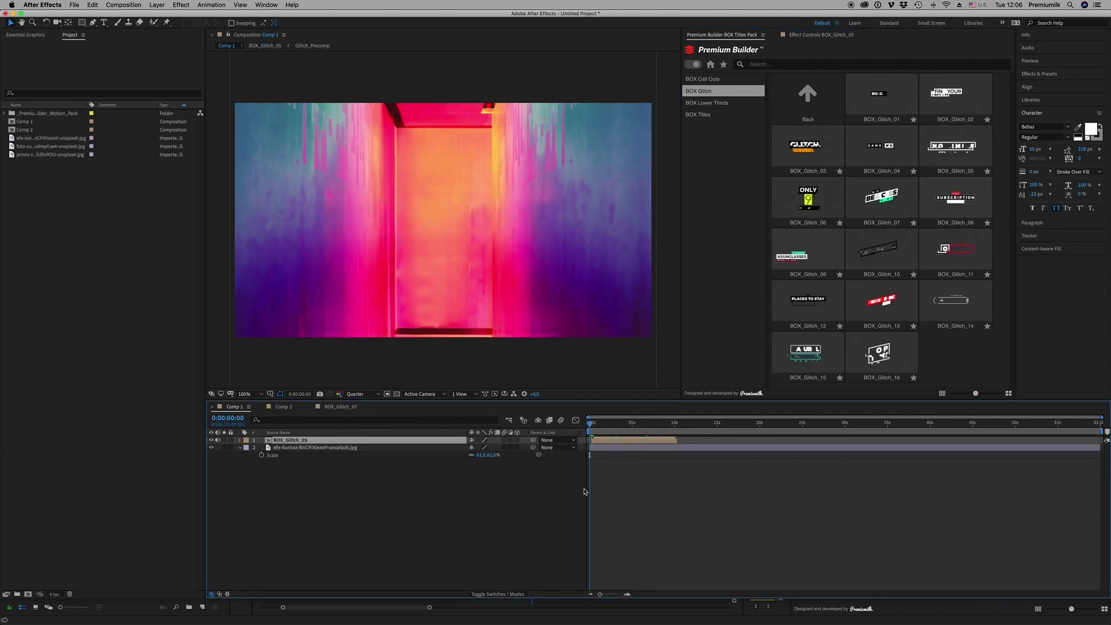
key("space")
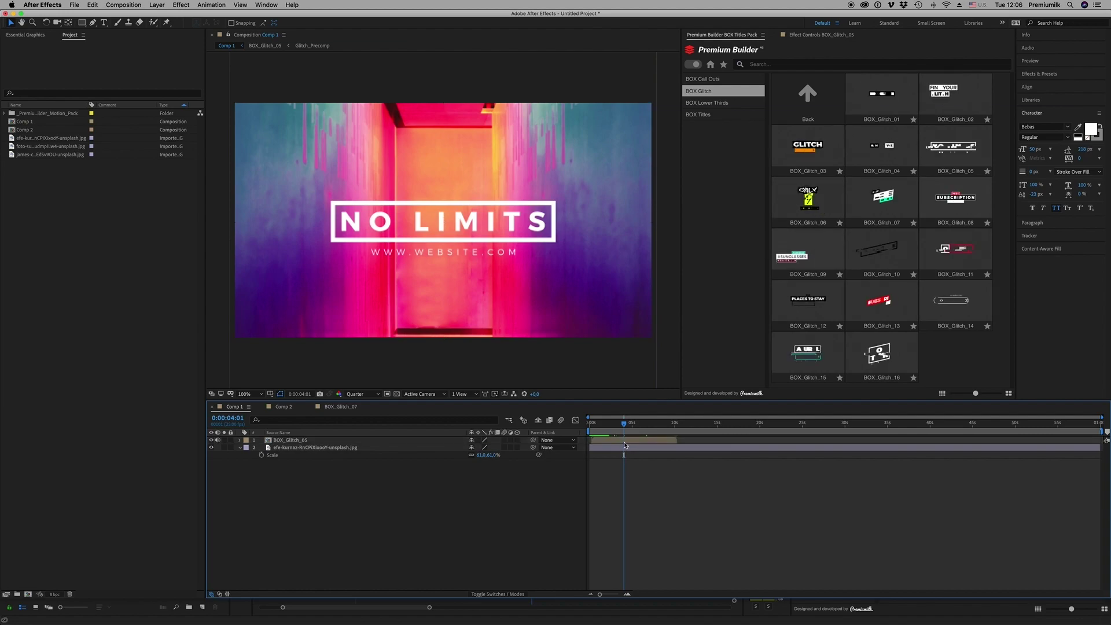
Inside BOX_Glitch_05, retype the headline as MINIMAL and select the CONTROLS layer
double_click(290, 440)
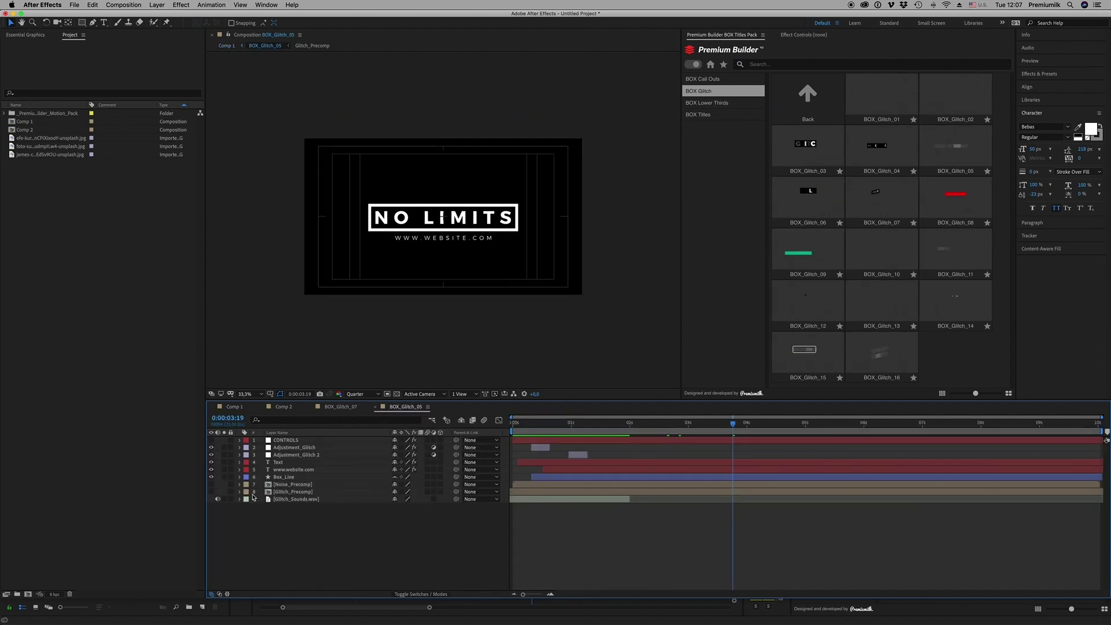
double_click(279, 462)
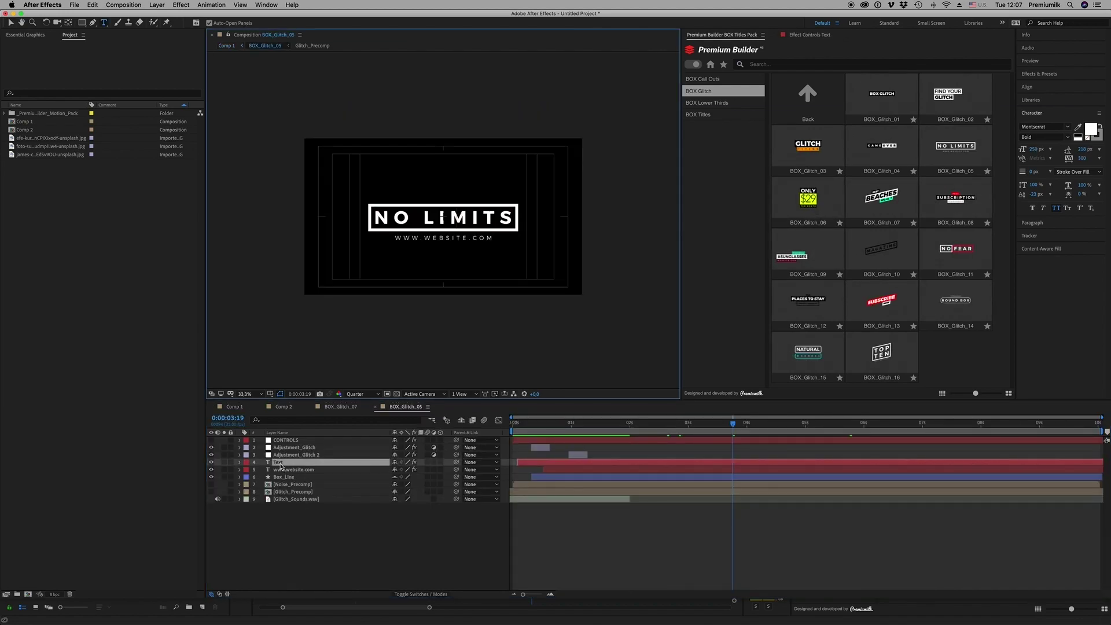
type("MINIMAL")
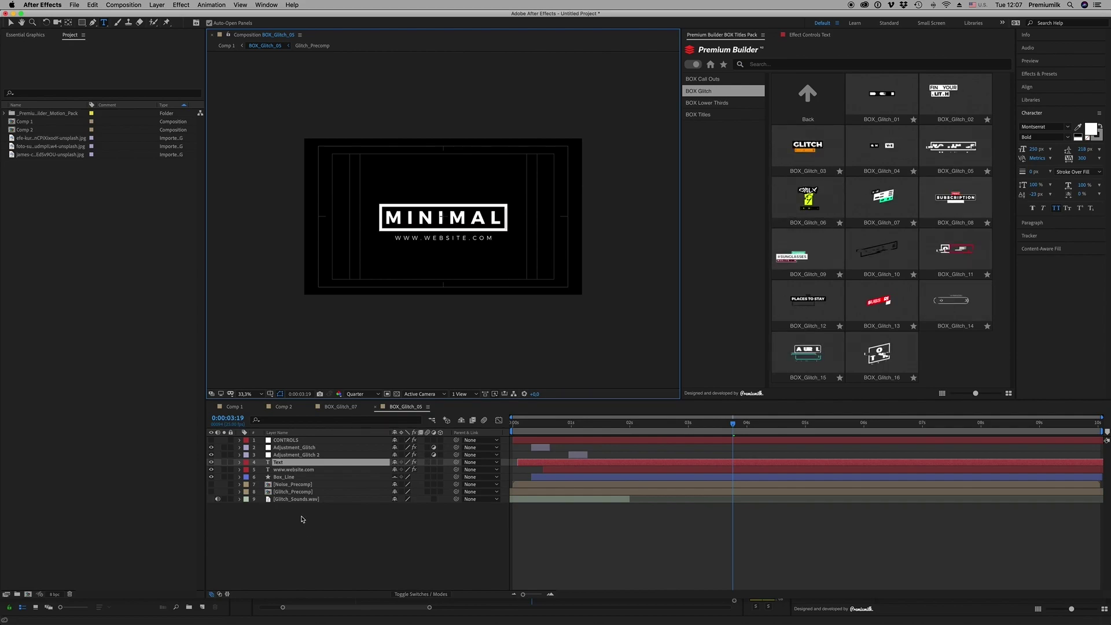
left_click(283, 452)
left_click(373, 441)
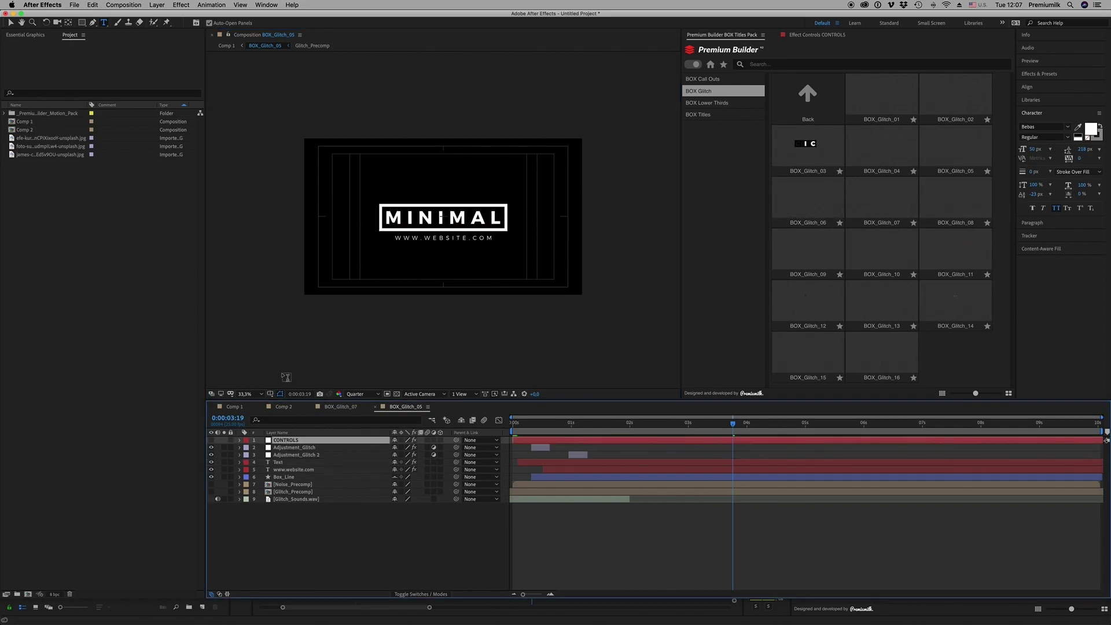
left_click(247, 394)
Fit the viewer, hide safe guides, and thin the CONTROLS Stroke_Width to 21
left_click(254, 576)
left_click(270, 394)
left_click(292, 404)
left_click(819, 42)
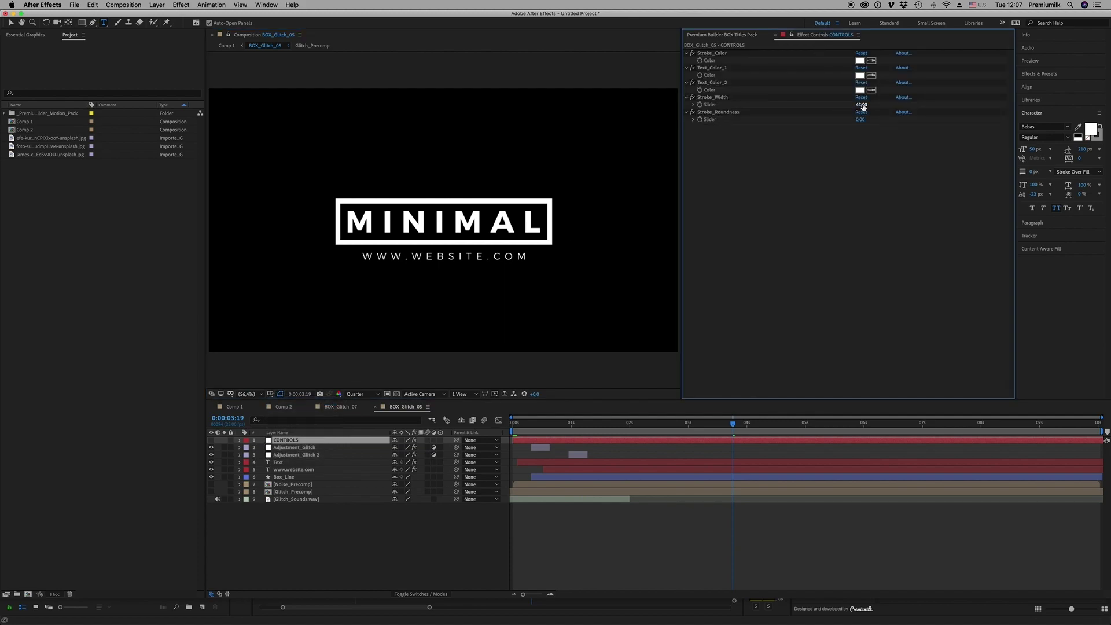
mouse_move(862, 106)
left_mouse_down()
mouse_move(836, 104)
mouse_move(883, 119)
mouse_move(856, 118)
left_mouse_up()
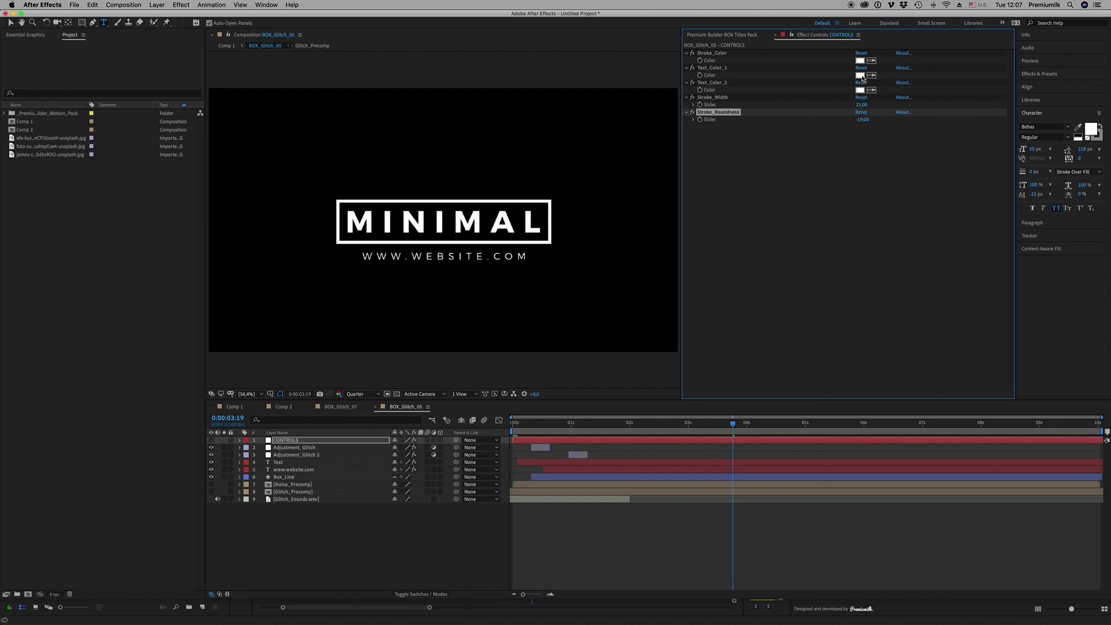
Set Stroke_Color to purple 5C00FF, undoing an initial red choice
left_click(861, 61)
left_click_drag(287, 416, 386, 376)
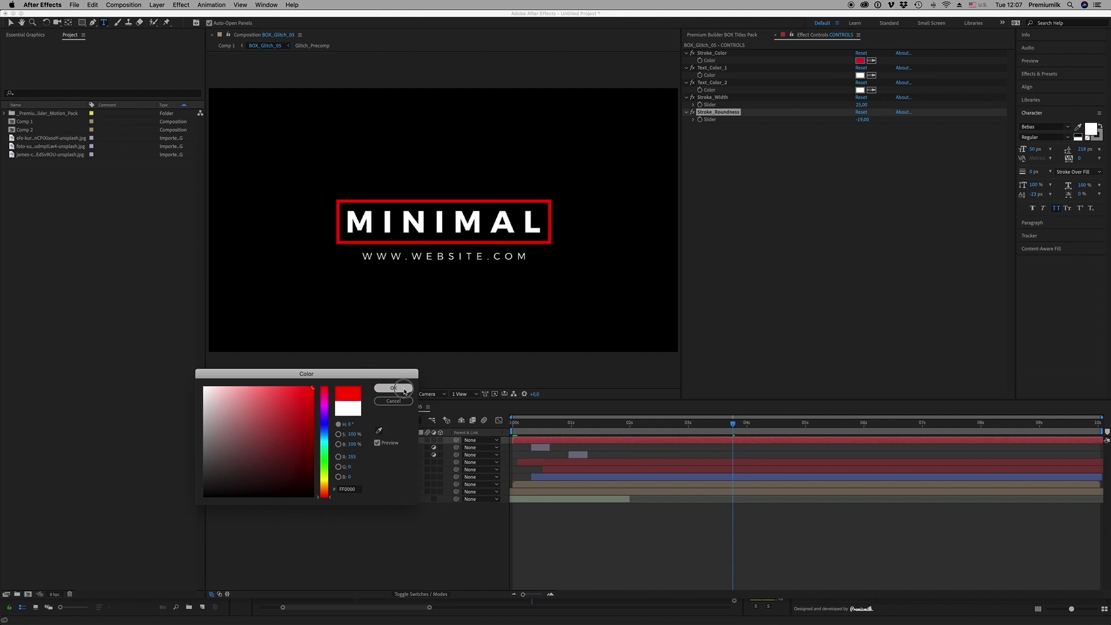
left_click(393, 388)
key("super+z")
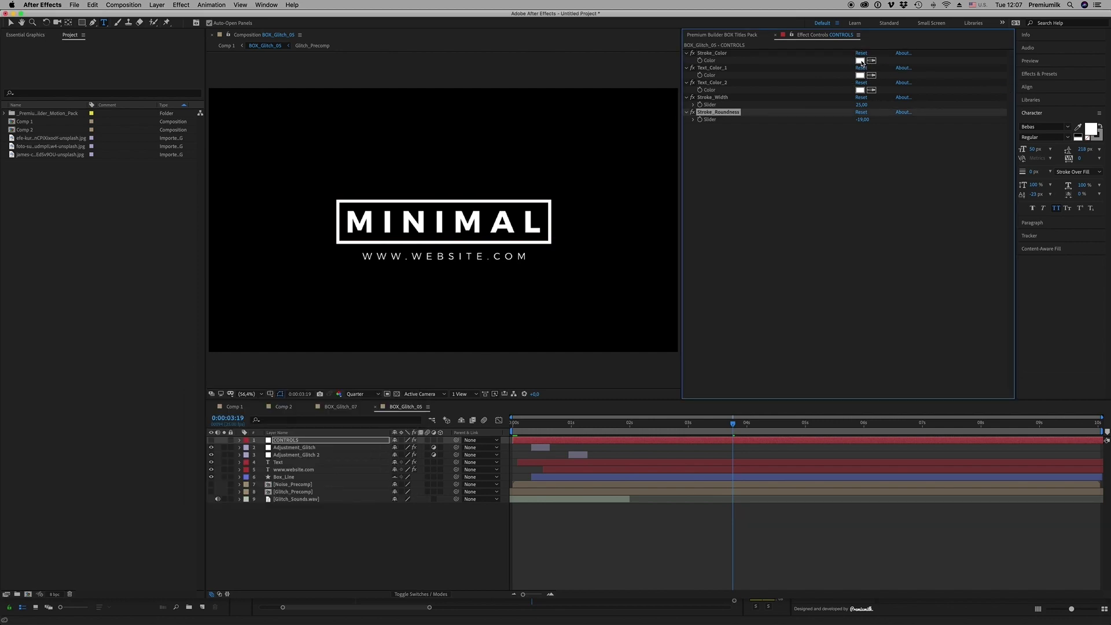
left_click(859, 90)
left_click_drag(323, 428, 334, 383)
left_click(391, 389)
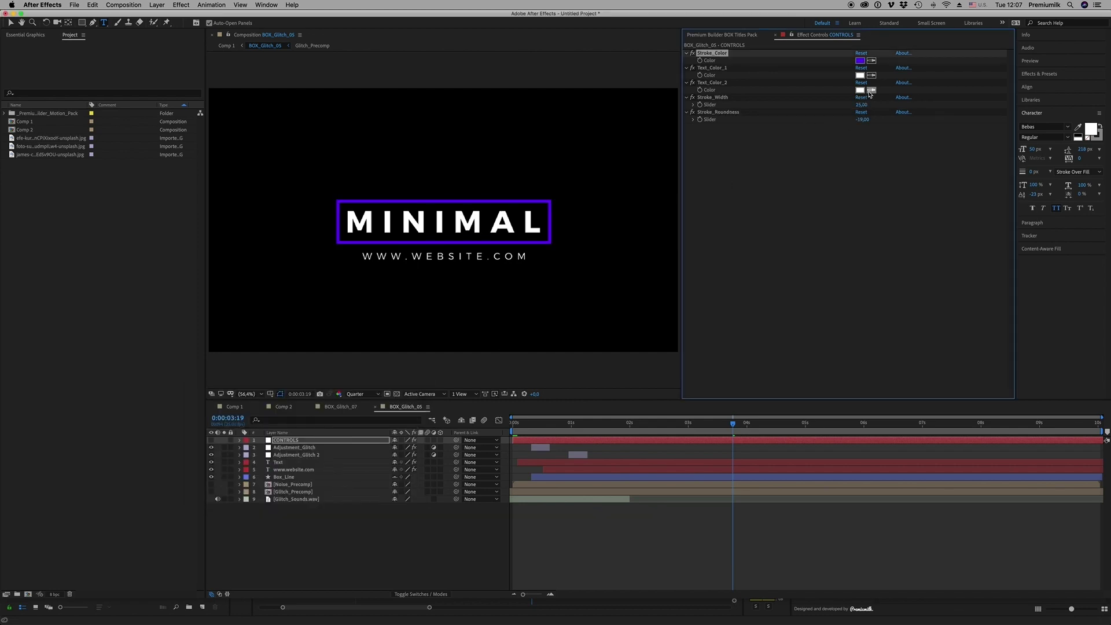
Copy the purple into Text_Color_2, deselect, and switch to BOX_Glitch_07
left_click(859, 62)
left_click(478, 434)
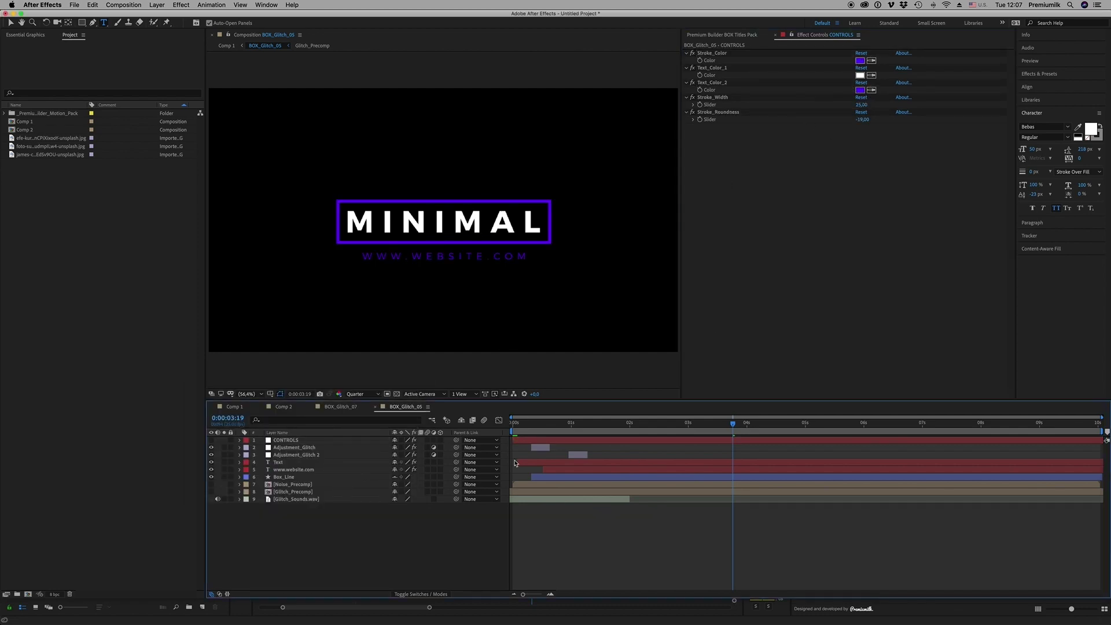
left_click(341, 407)
Select all layers in Comp 1 and delete them
left_click(284, 406)
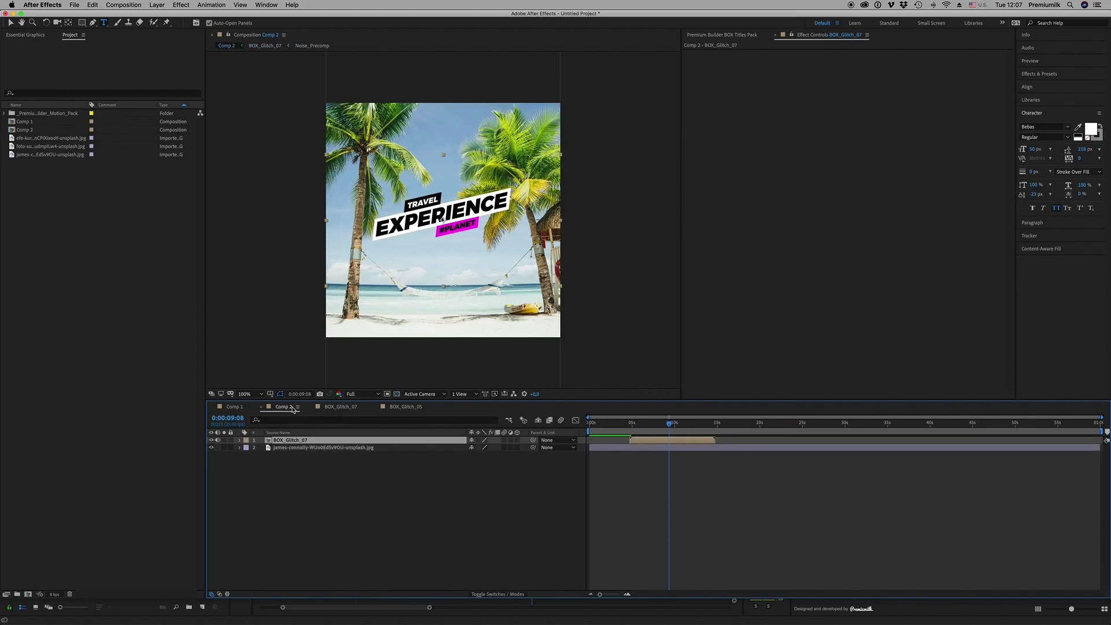
left_click(234, 406)
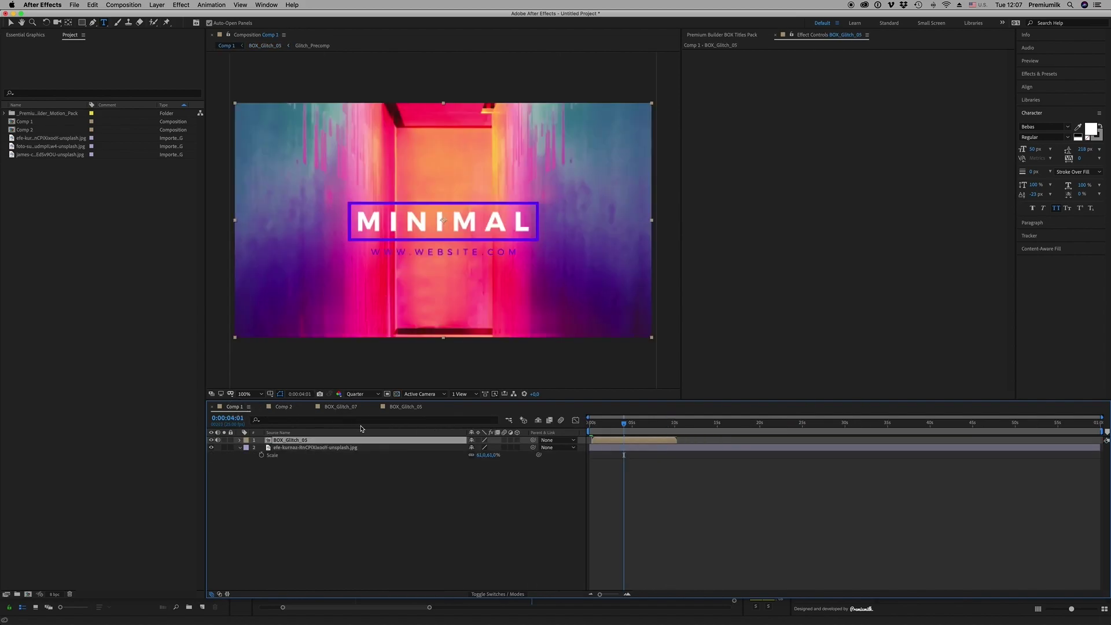
left_click(407, 406)
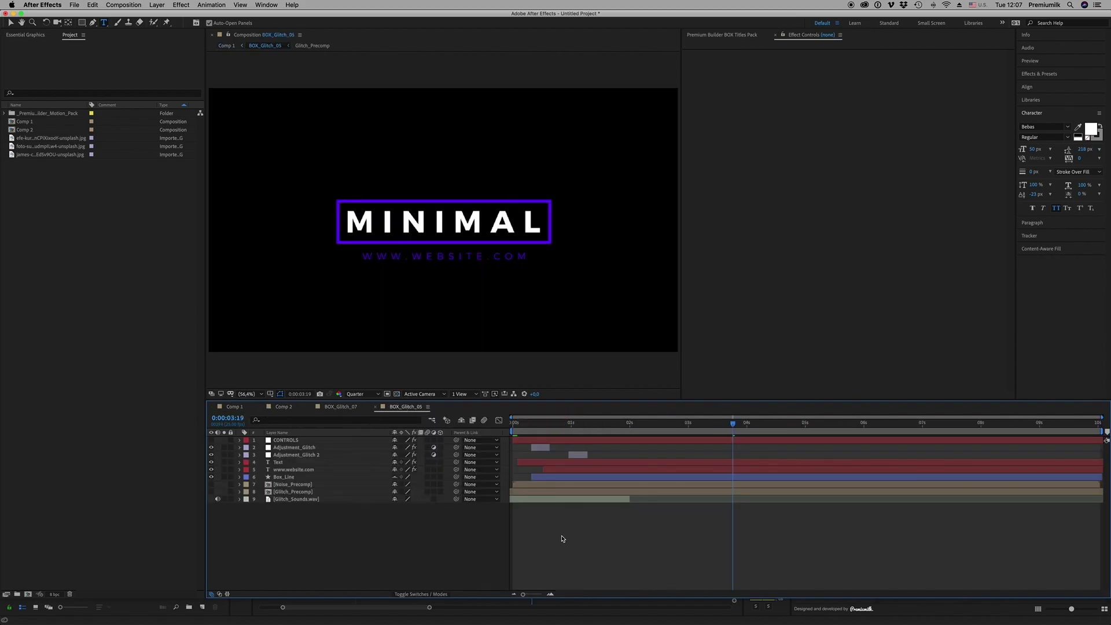
left_click(234, 407)
key("super+a")
key("Delete")
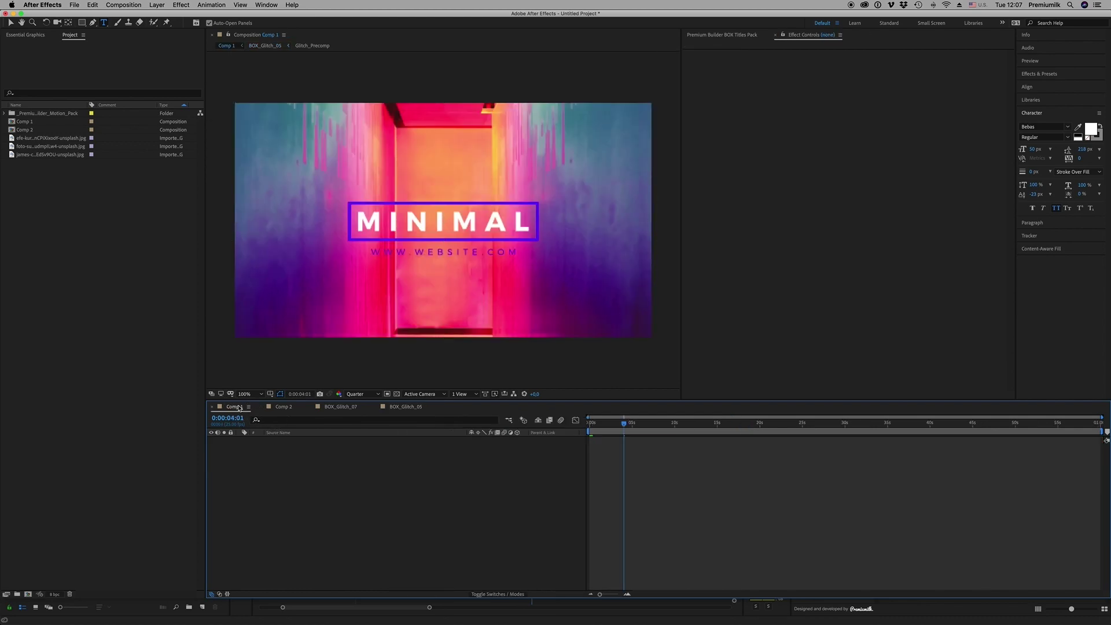
Preview the project photos and show the BOX Titles presets in Premium Builder
left_click(41, 155)
left_click(41, 137)
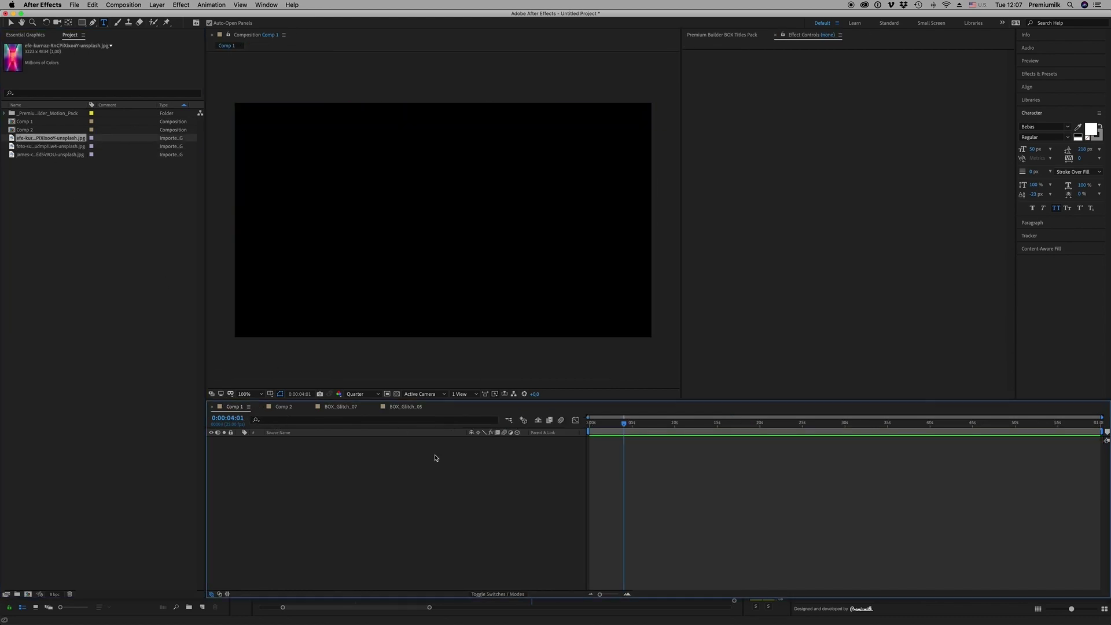
left_click(407, 406)
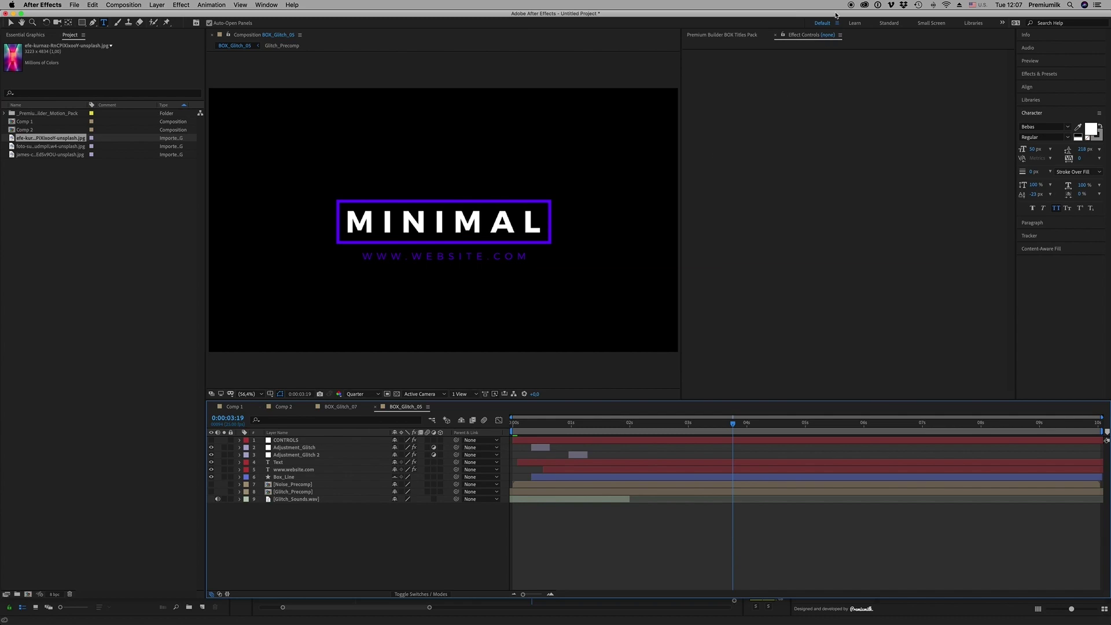
left_click(726, 34)
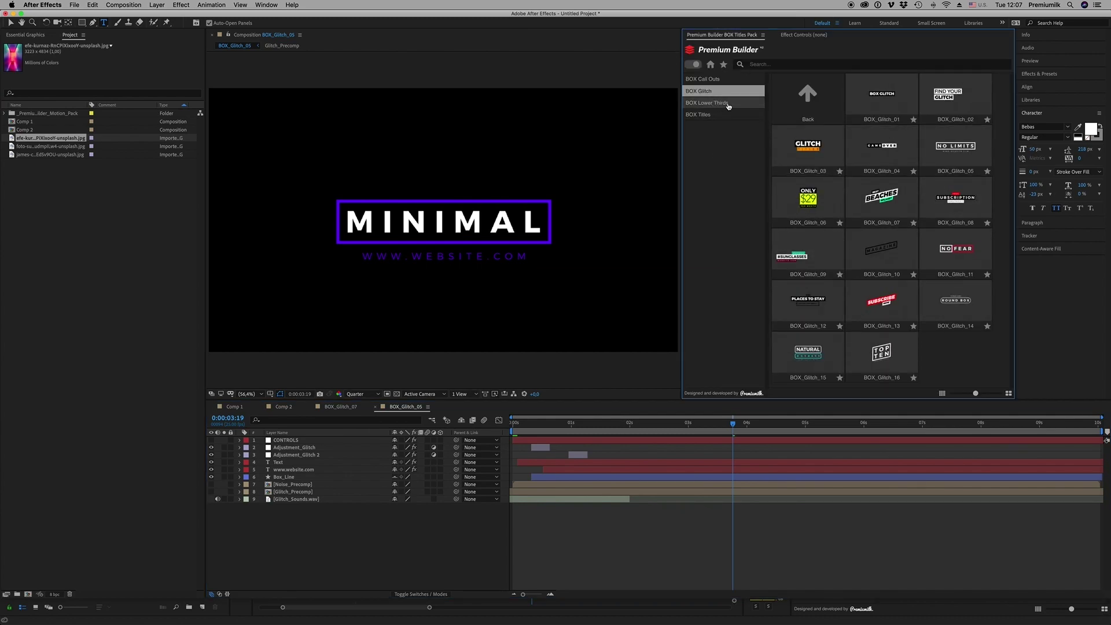
left_click(711, 115)
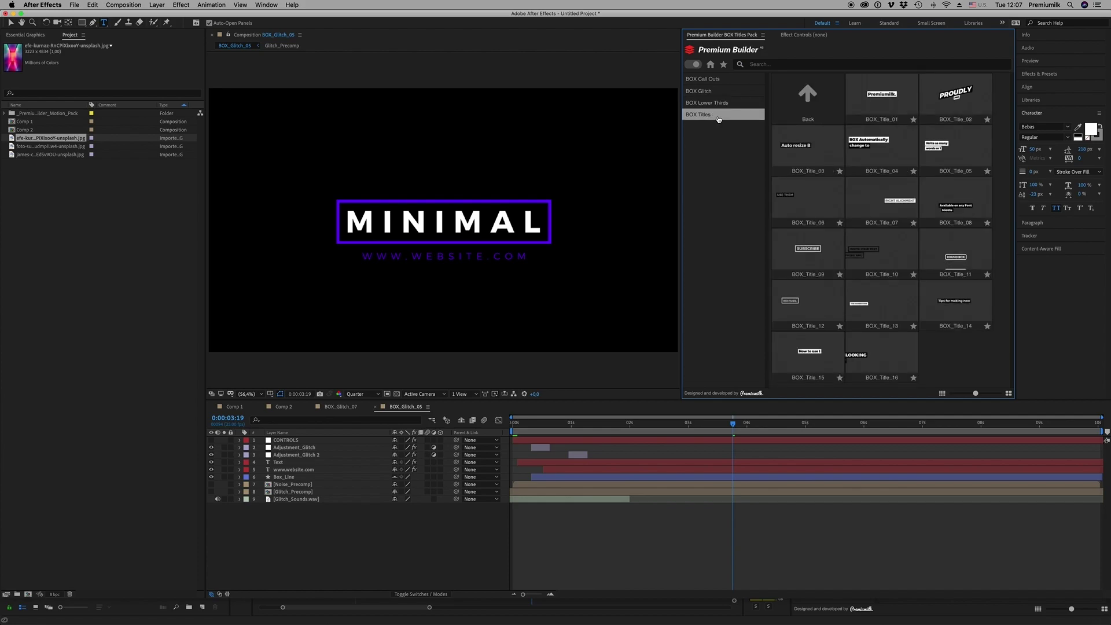
Select both layers in Comp 2 and delete them
left_click(328, 407)
left_click(285, 408)
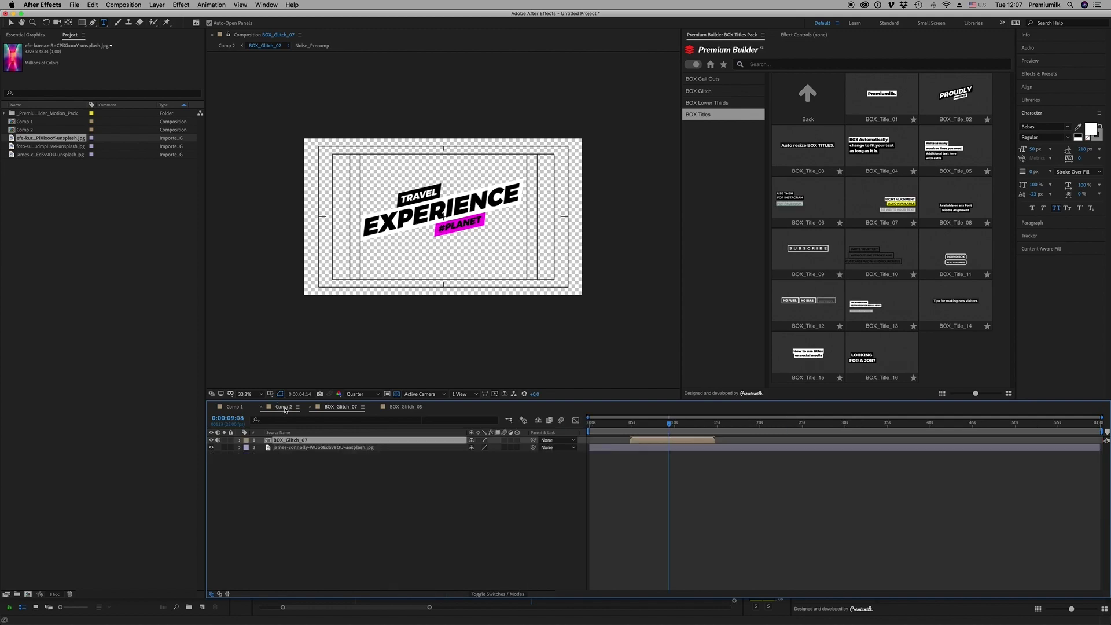
left_click_drag(315, 483, 270, 438)
key("Delete")
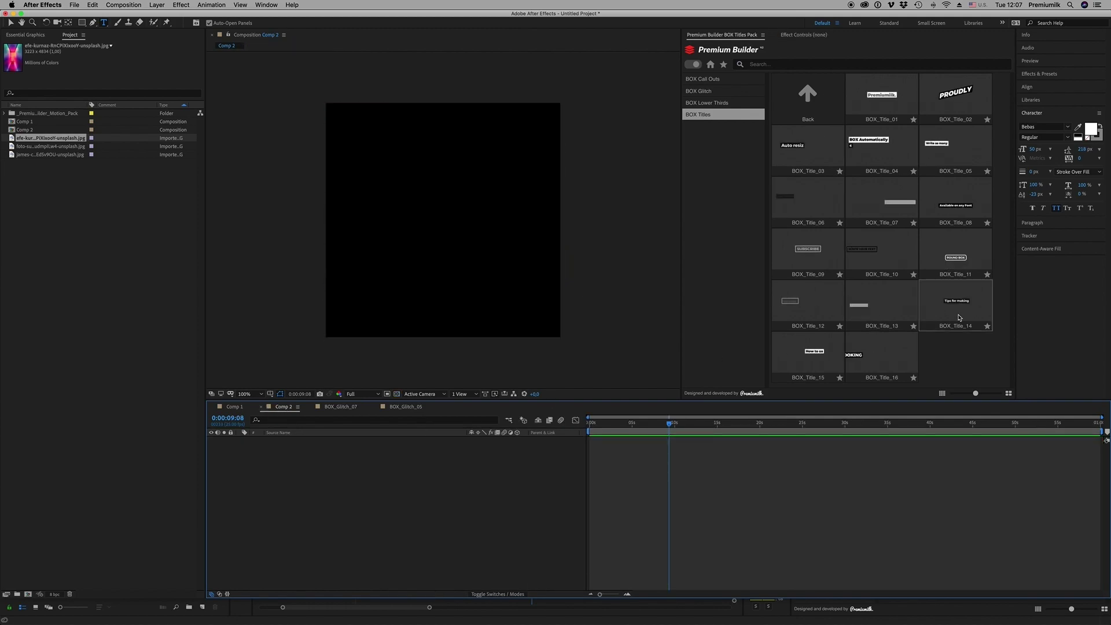
Add the BOX_Title_15 preset and move its layer to start at 0s
left_click(805, 357)
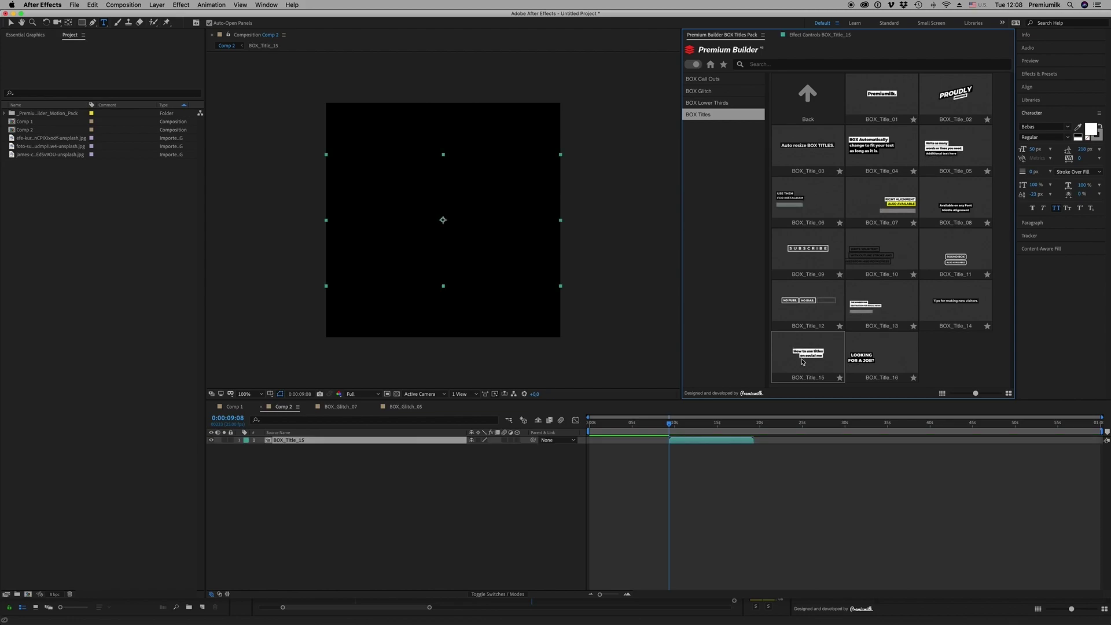
left_click_drag(700, 444, 626, 441)
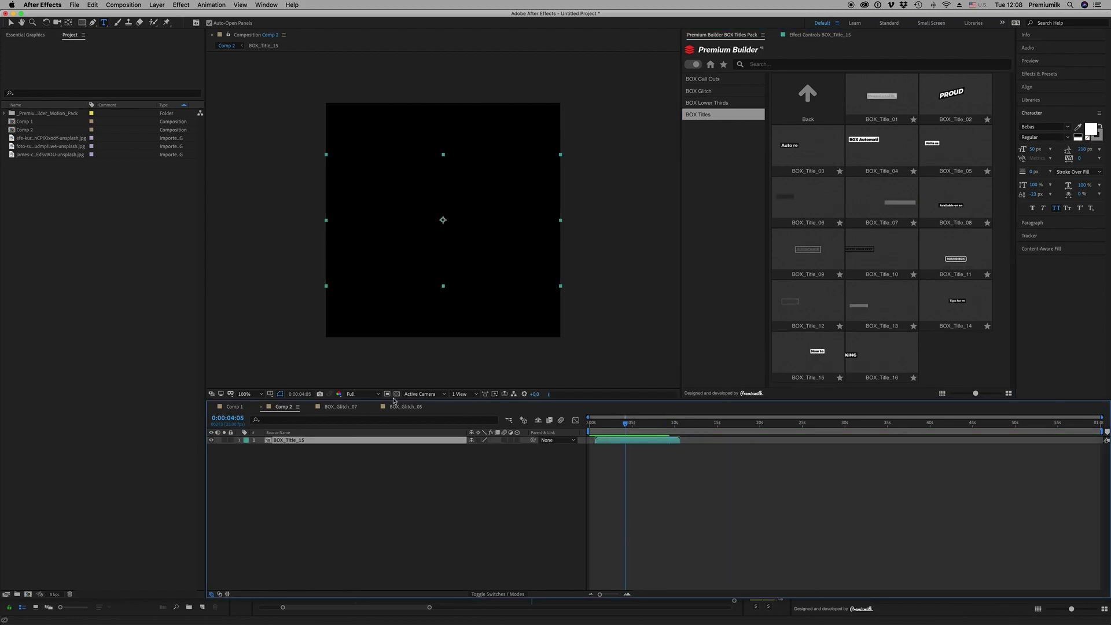
left_click(633, 498)
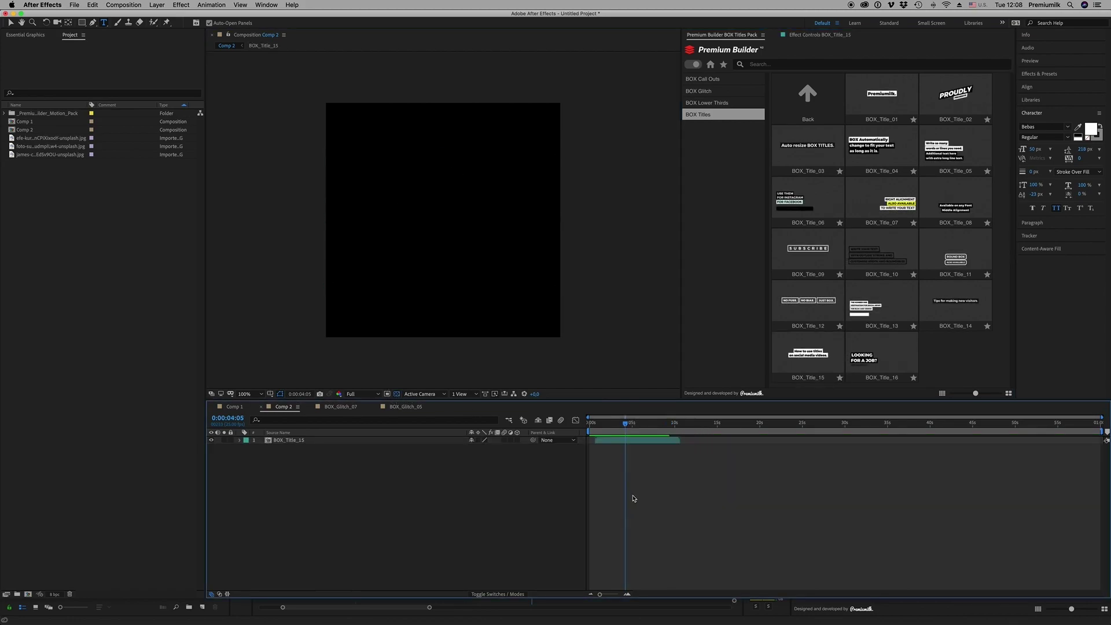
Set the preview resolution to Quarter, leaving transparency off
left_click(397, 395)
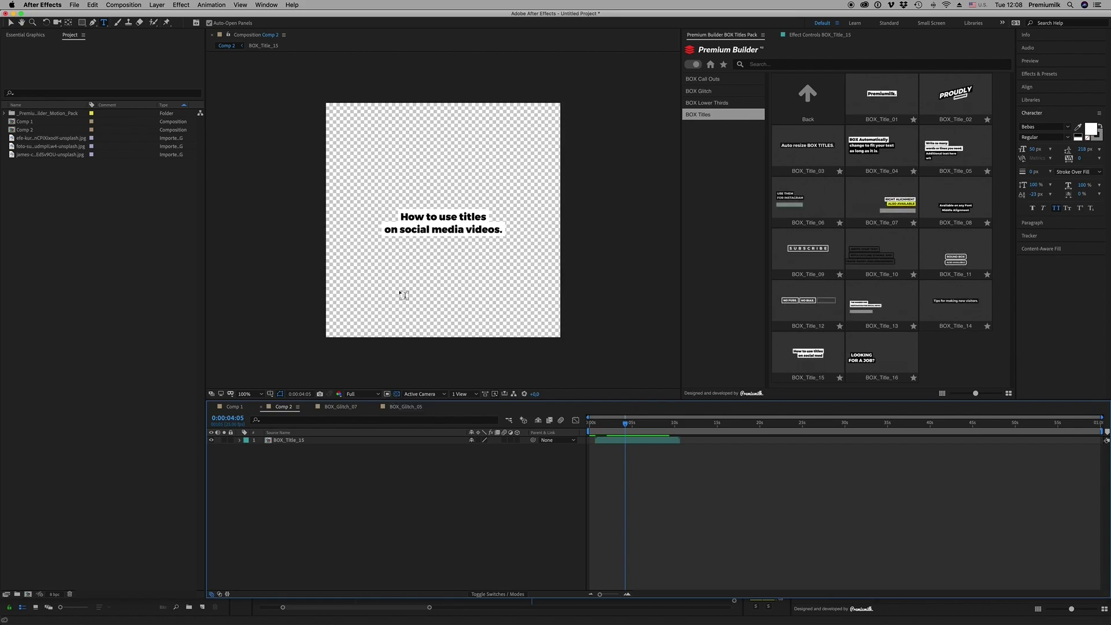
left_click(378, 394)
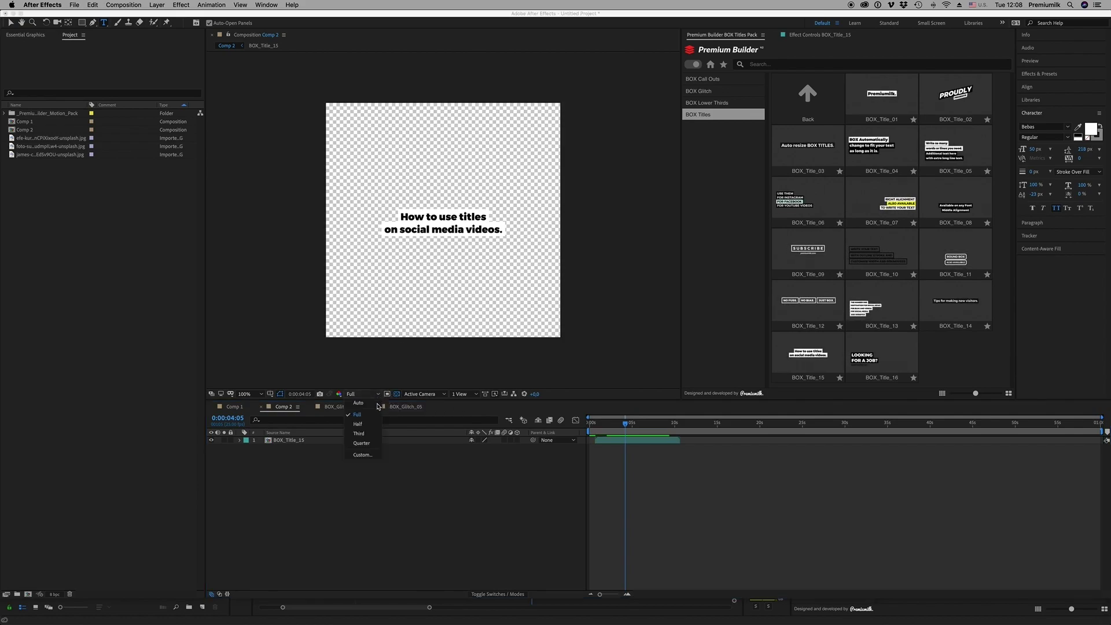
left_click(365, 450)
left_click(396, 394)
left_click(337, 487)
Scale the BOX_Title_15 layer to 42.1%
left_click(351, 440)
key("s")
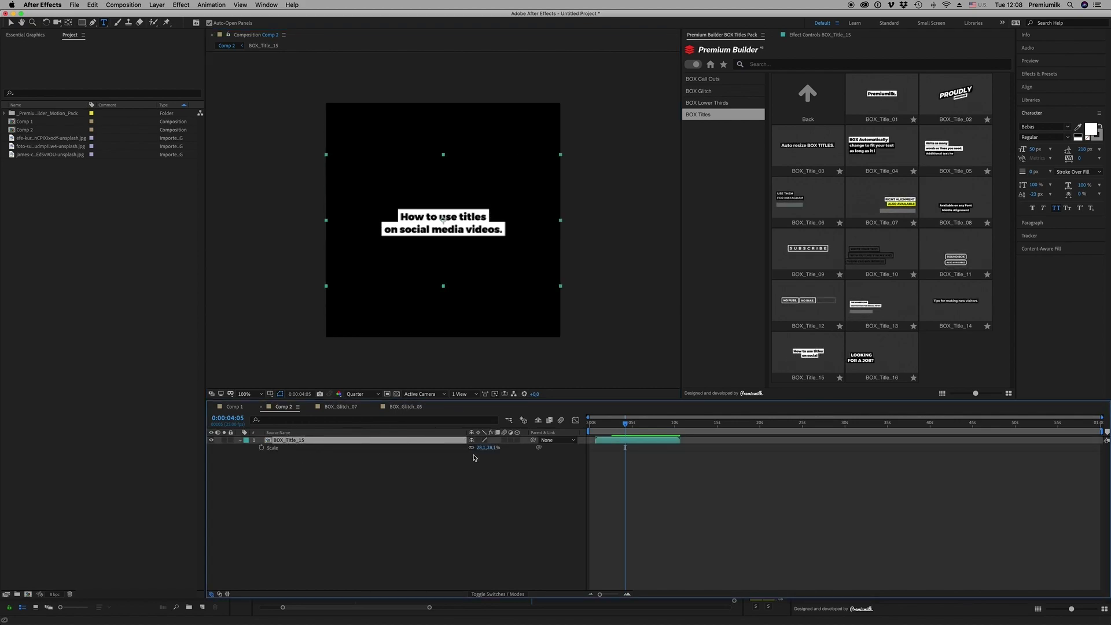
left_click_drag(488, 447, 503, 441)
left_click(619, 446)
left_click(618, 441)
In BOX_Title_15, change the two lines to 'Write your own text' and 'as long as it is.'
double_click(622, 443)
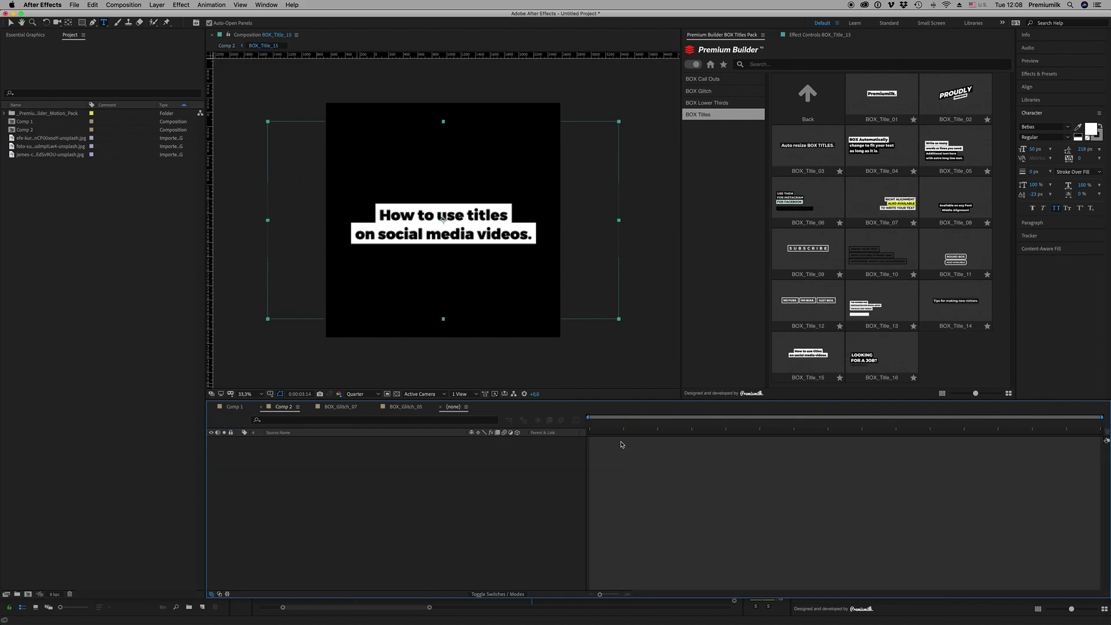
double_click(296, 455)
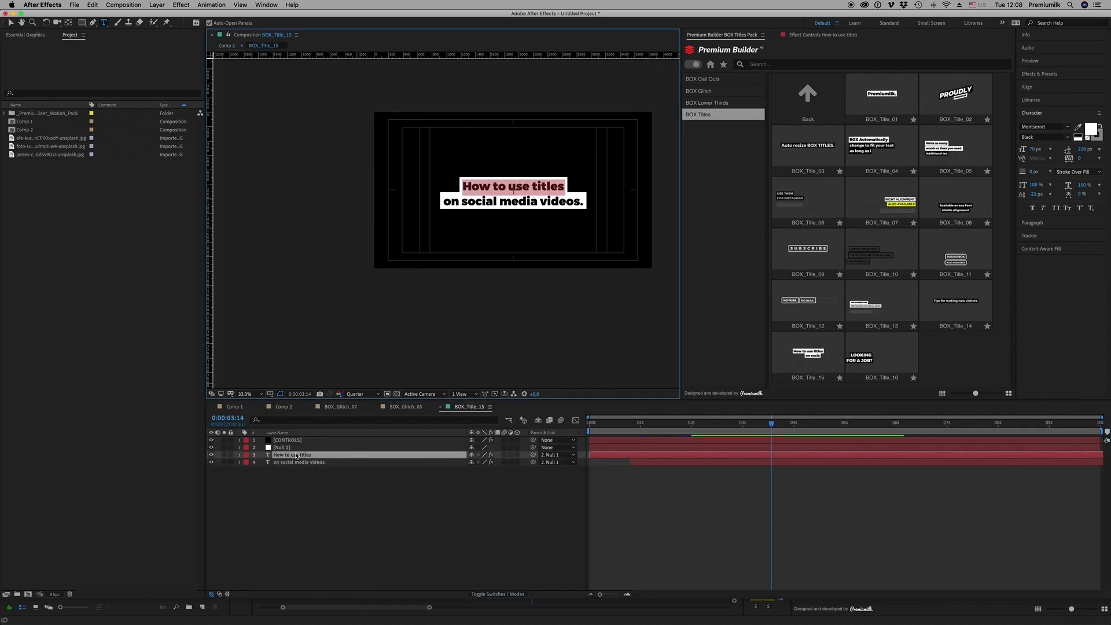
type("Write your")
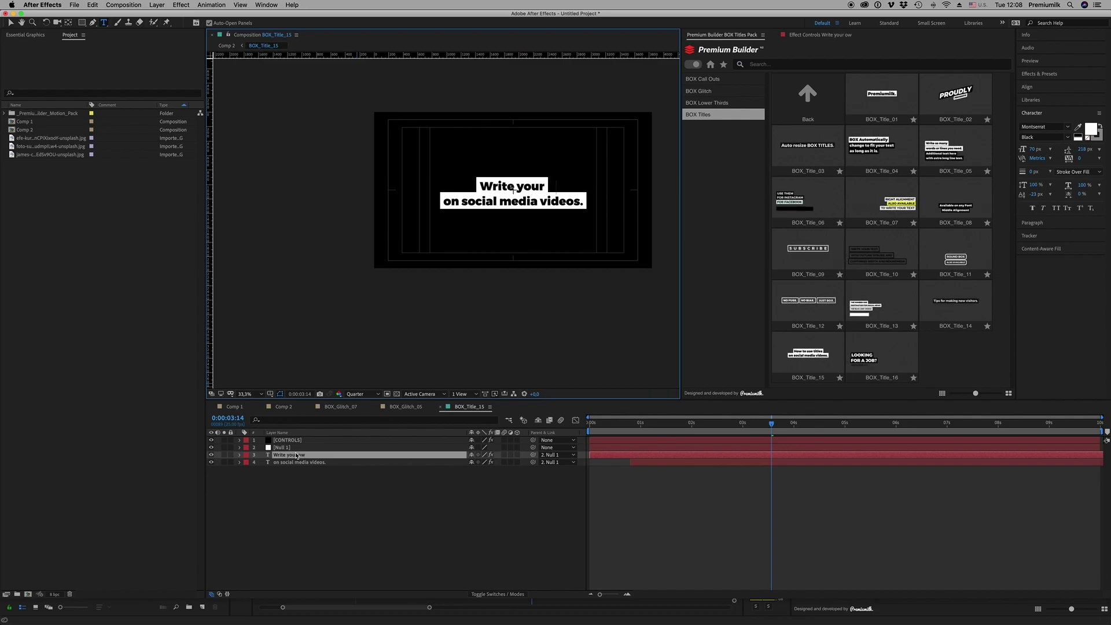
type(" own text")
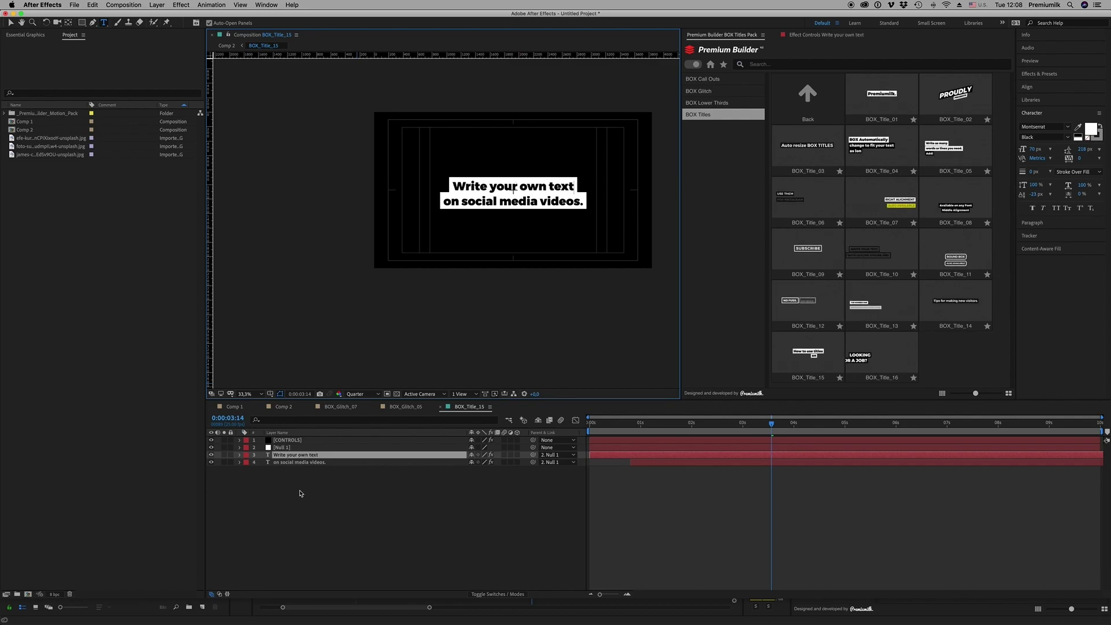
double_click(298, 463)
type("as lon")
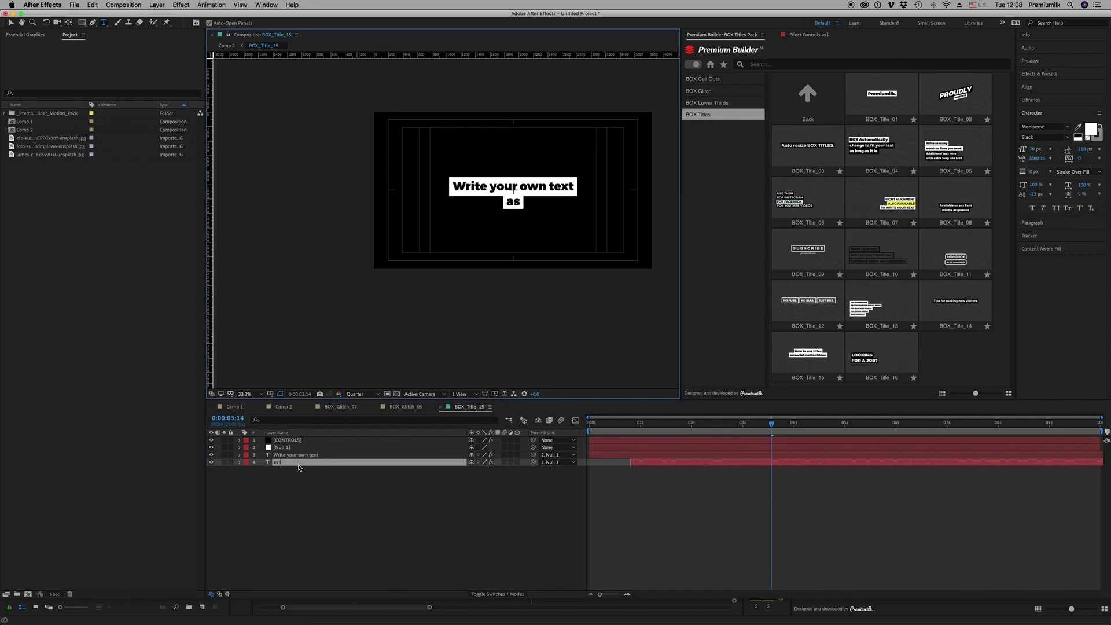
type("g as it is.")
left_click(682, 518)
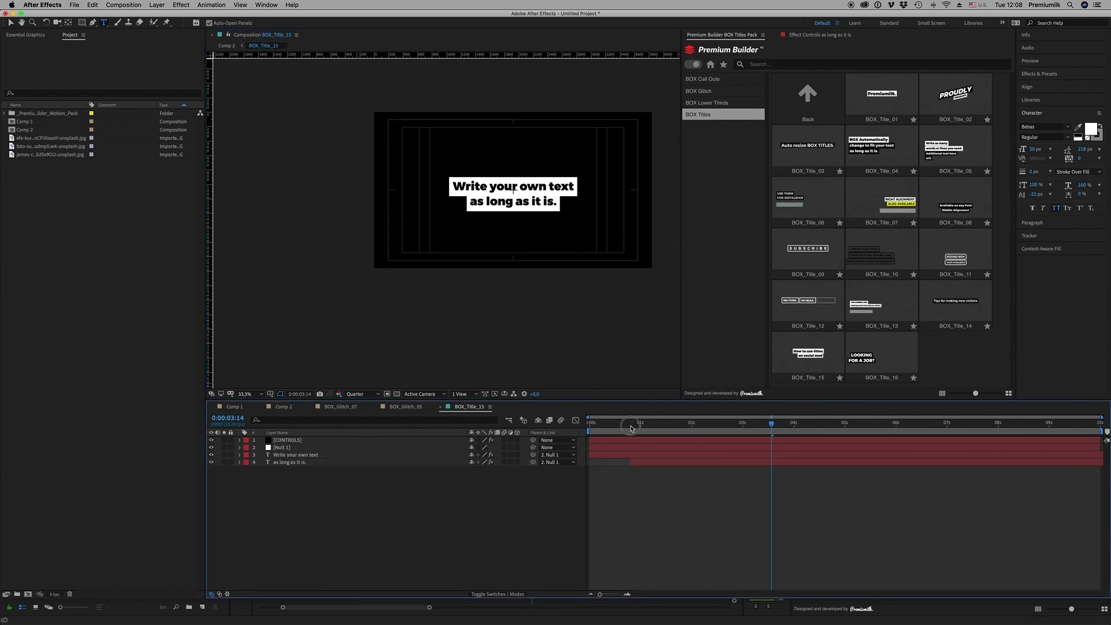
Hide safe guides and scrub from the start to preview the title animation
key("Home")
key("'")
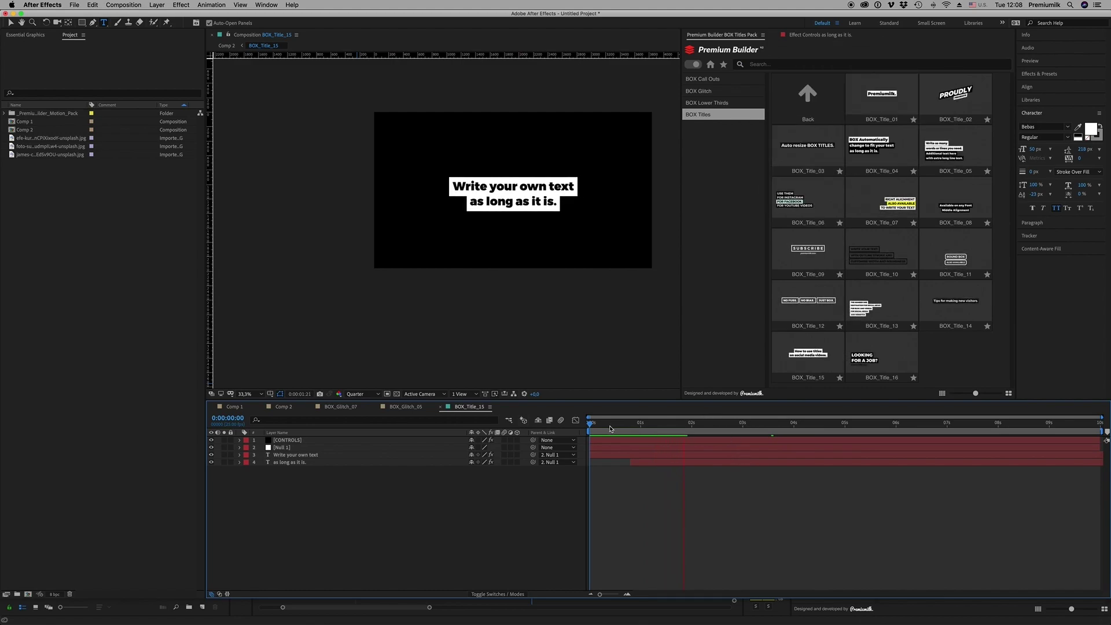
left_click_drag(607, 428, 700, 426)
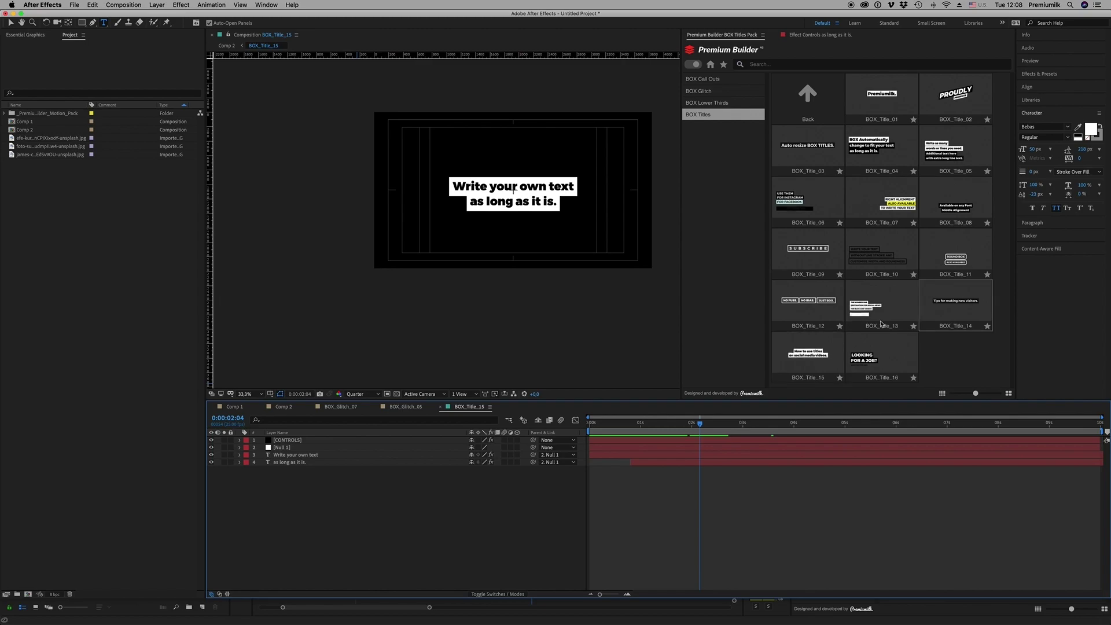
Close BOX_Title_15, switch to Comp 2, and show BOX Call Outs in Premium Builder
left_click(442, 406)
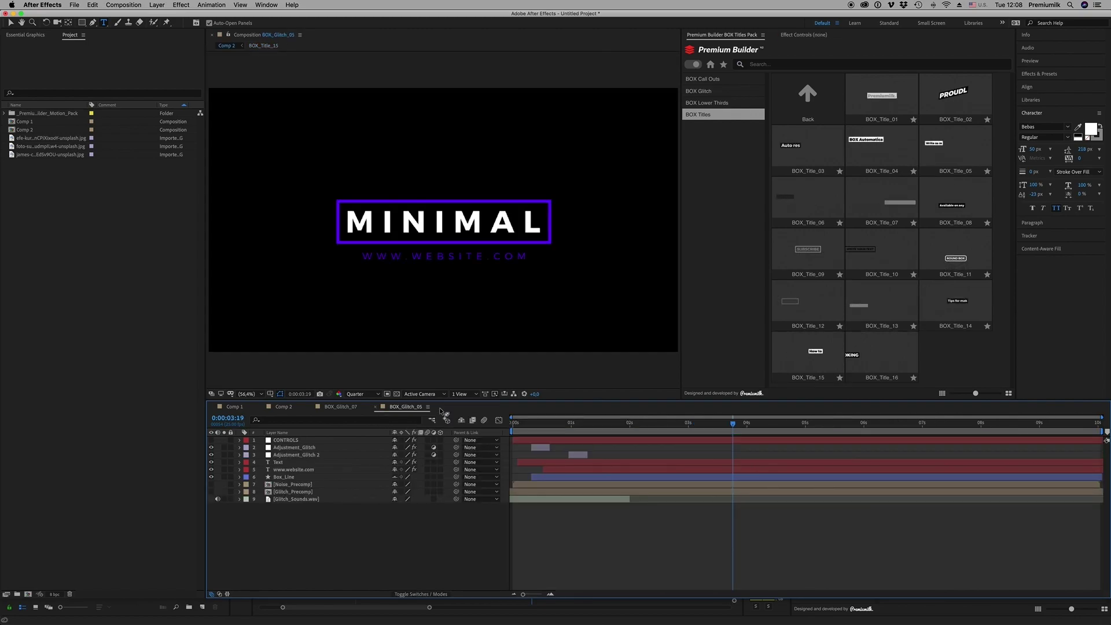
left_click(278, 407)
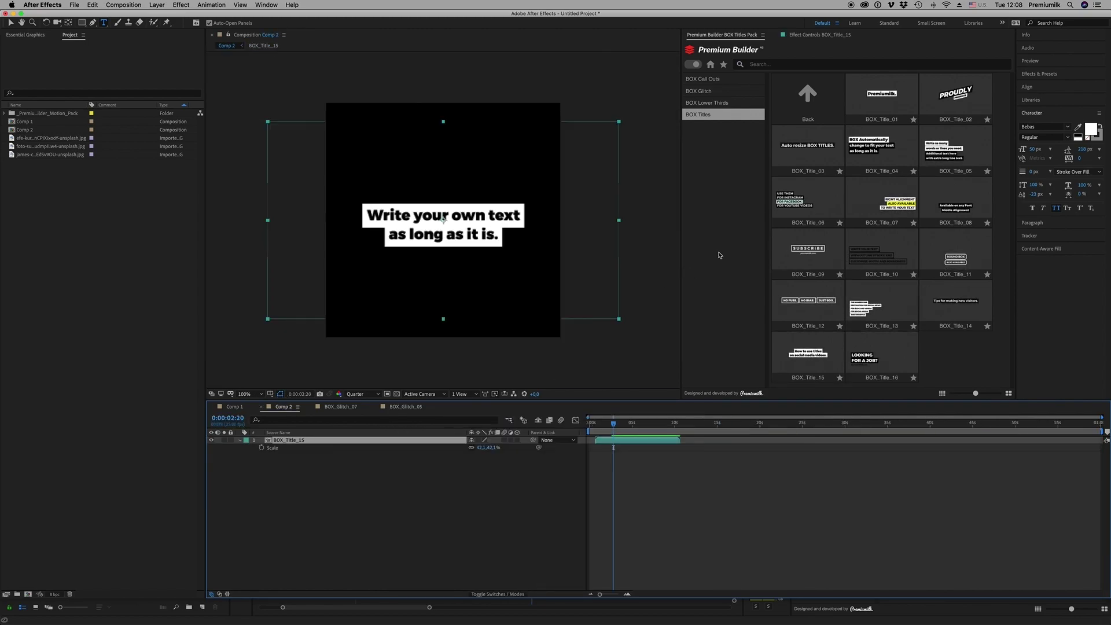
left_click(718, 103)
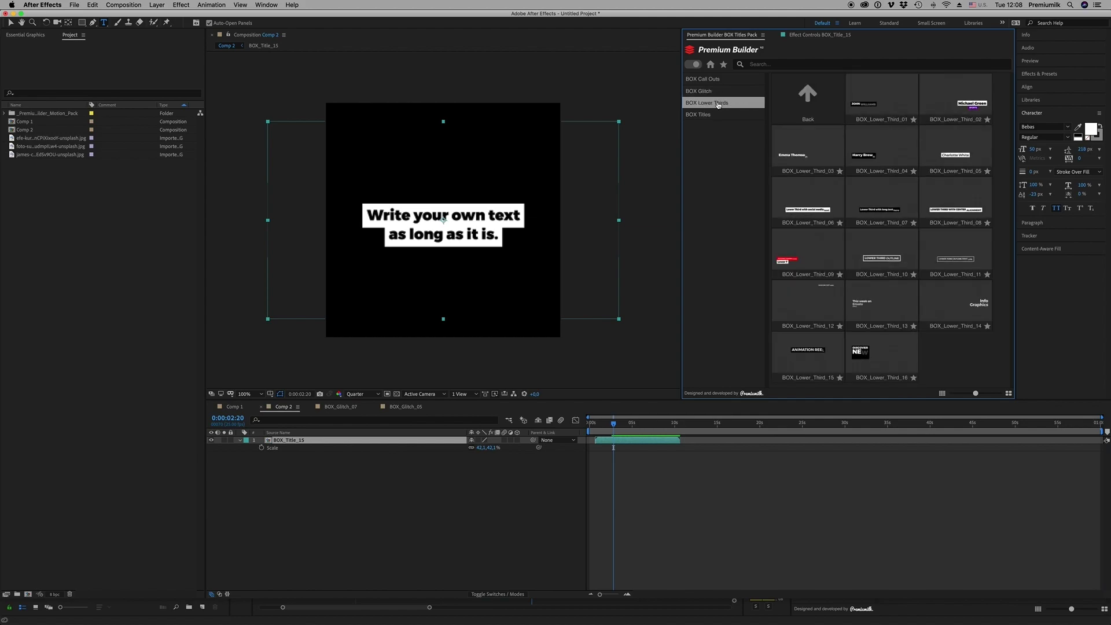
key("Up")
key("Up")
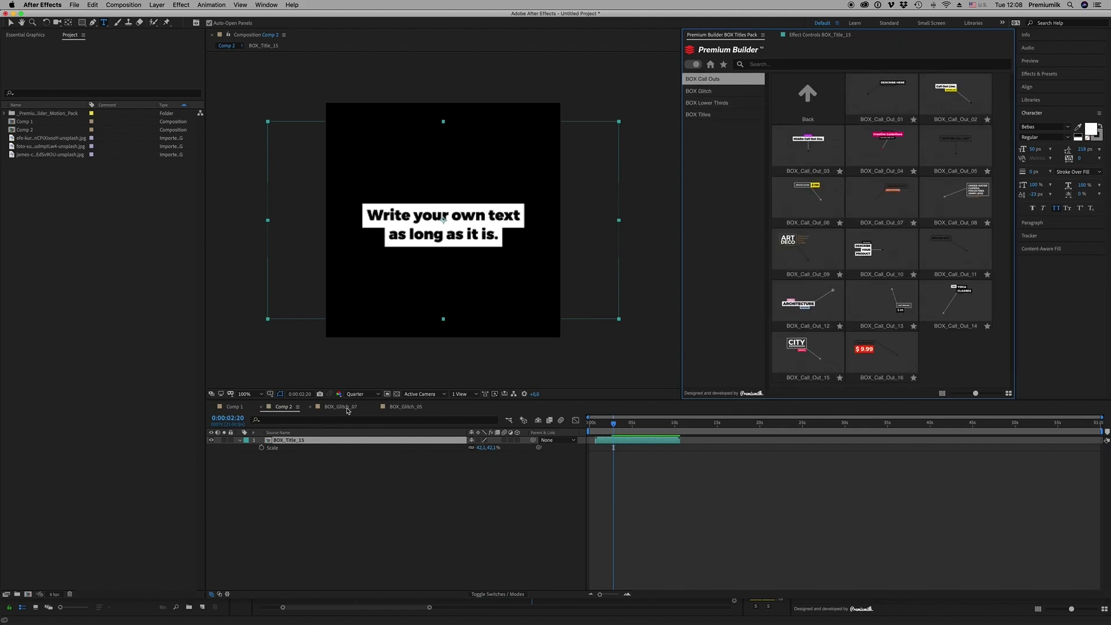
left_click(346, 408)
left_click(322, 409)
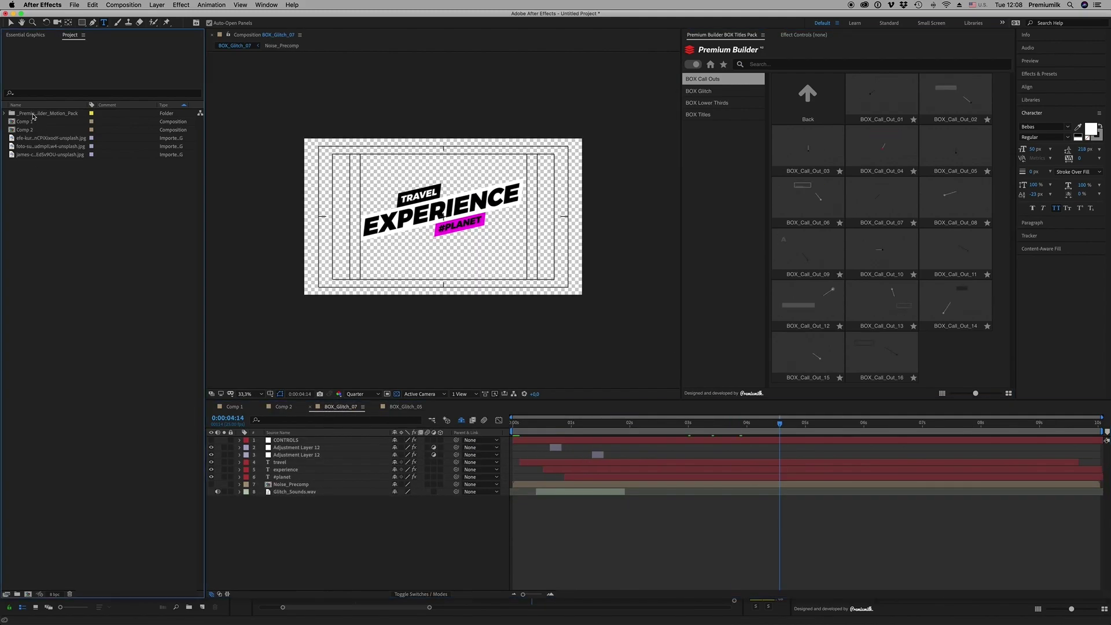
Delete the Premium Builder pack folder from the project and open Comp 1
left_click(32, 114)
key("Delete")
key("Return")
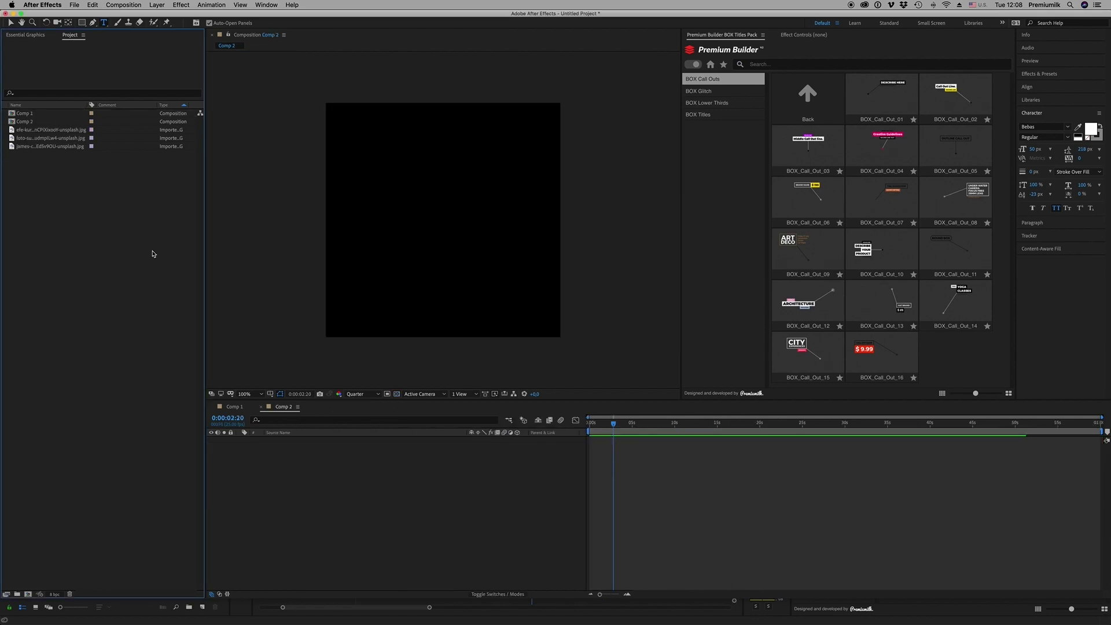
double_click(25, 113)
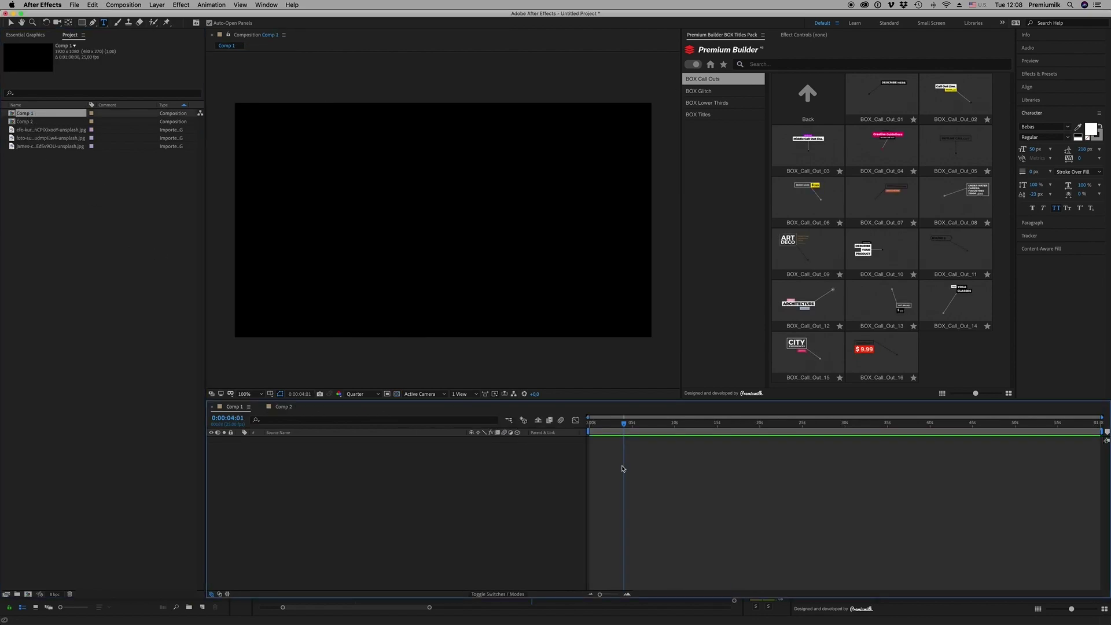
left_click(24, 130)
left_click(52, 147)
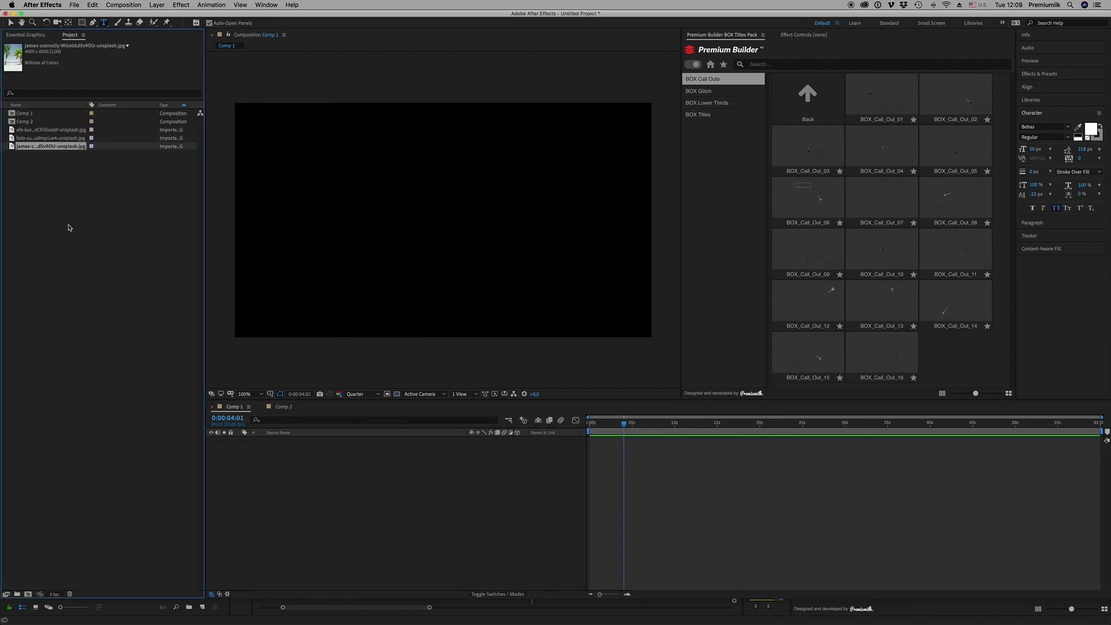
left_click(99, 306)
Import the active-body-exercise photo and add it to Comp 1
key("super+i")
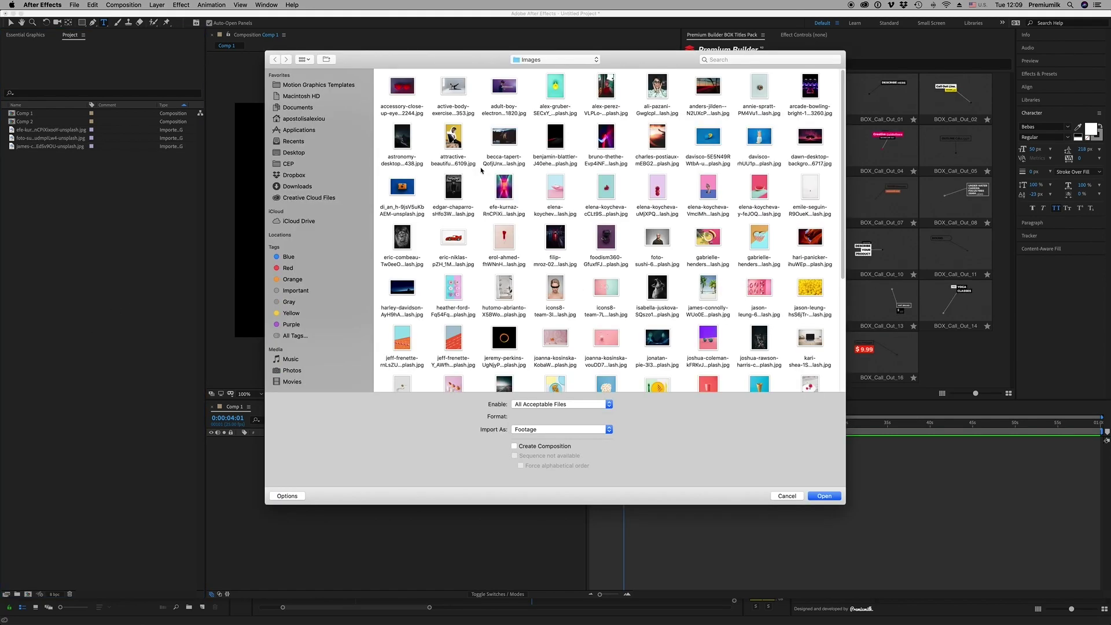
double_click(457, 93)
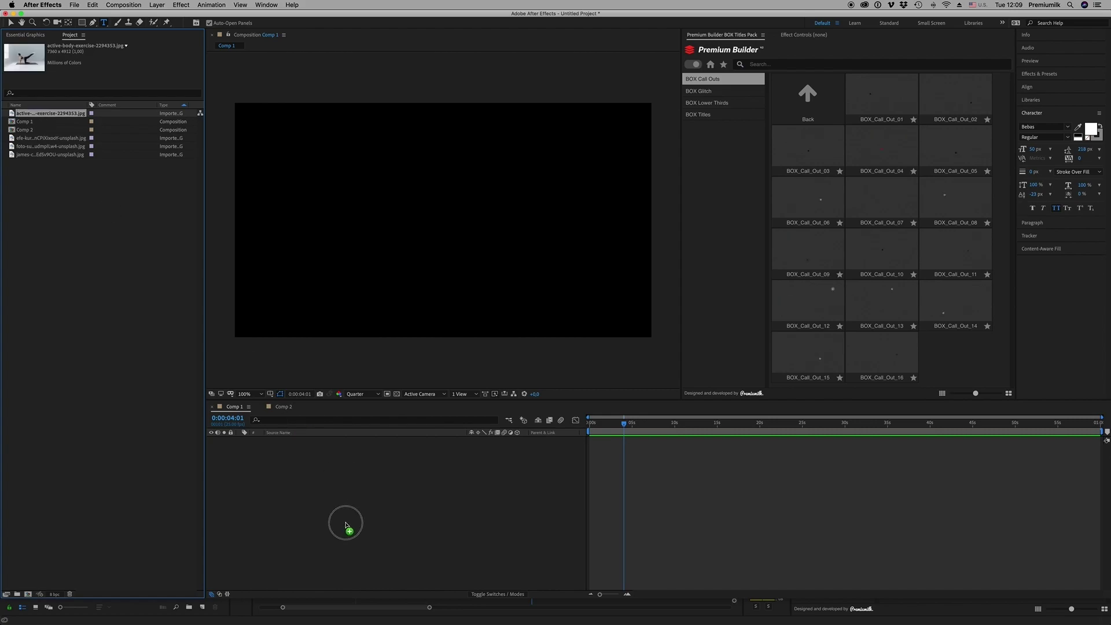
key("super+/")
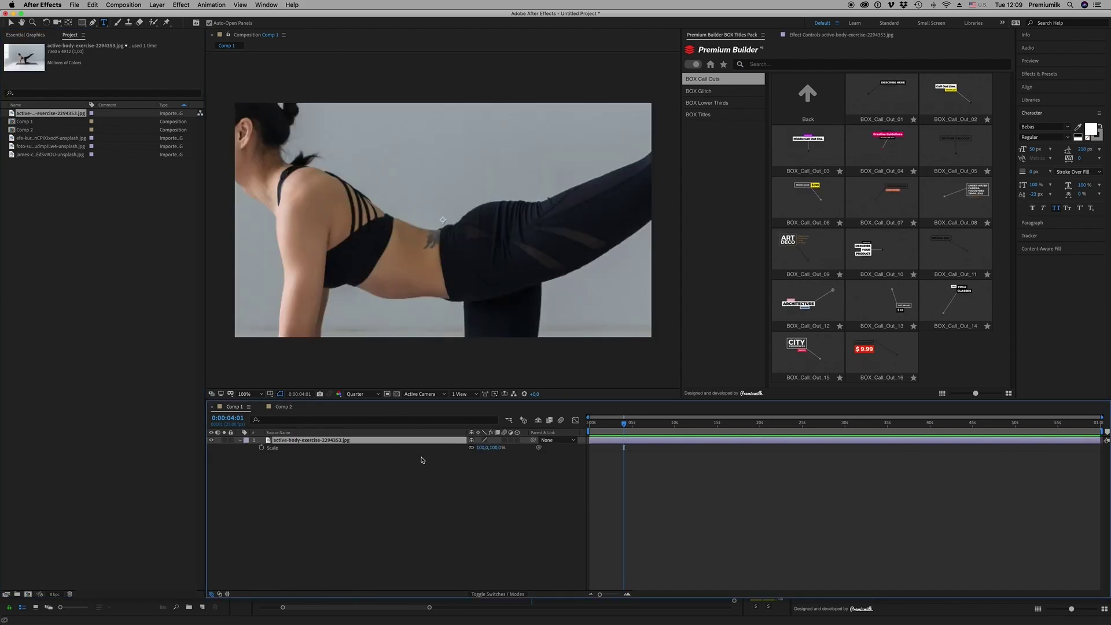
Scale the photo to 32%, set a Position keyframe, and nudge it up and left
left_click_drag(479, 447, 446, 442)
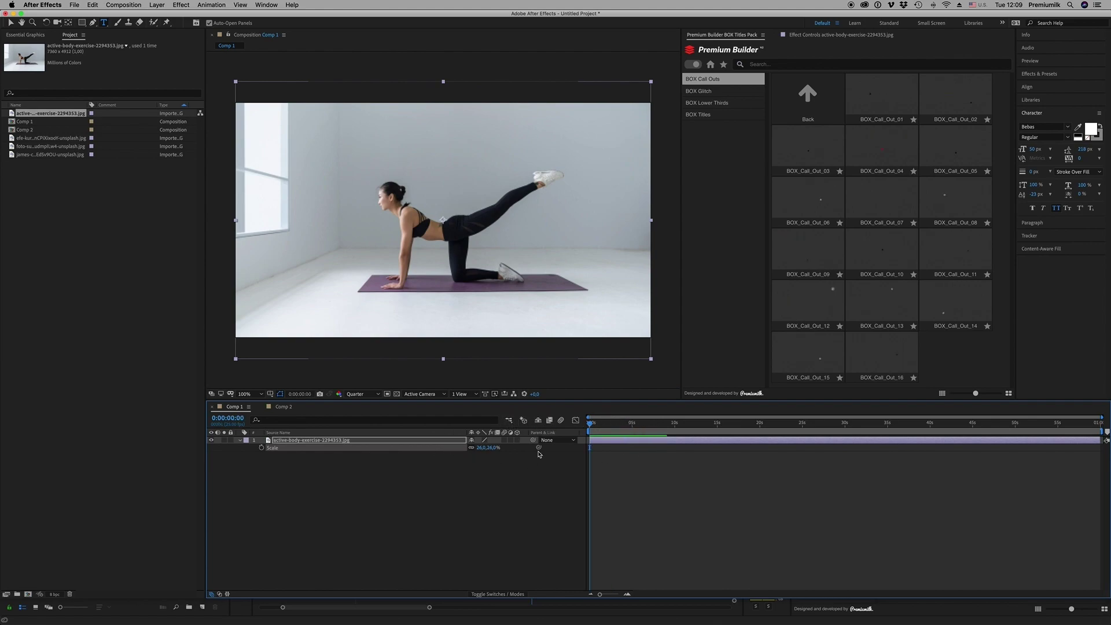
key("p")
left_click(262, 448)
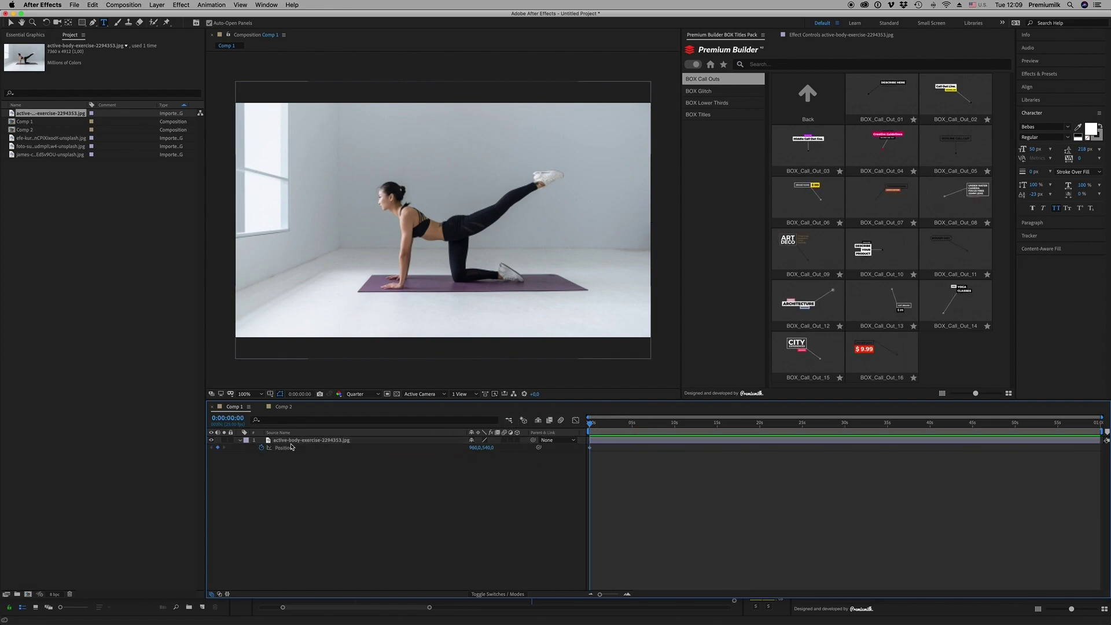
key("s")
left_click(492, 447)
type("32")
key("Return")
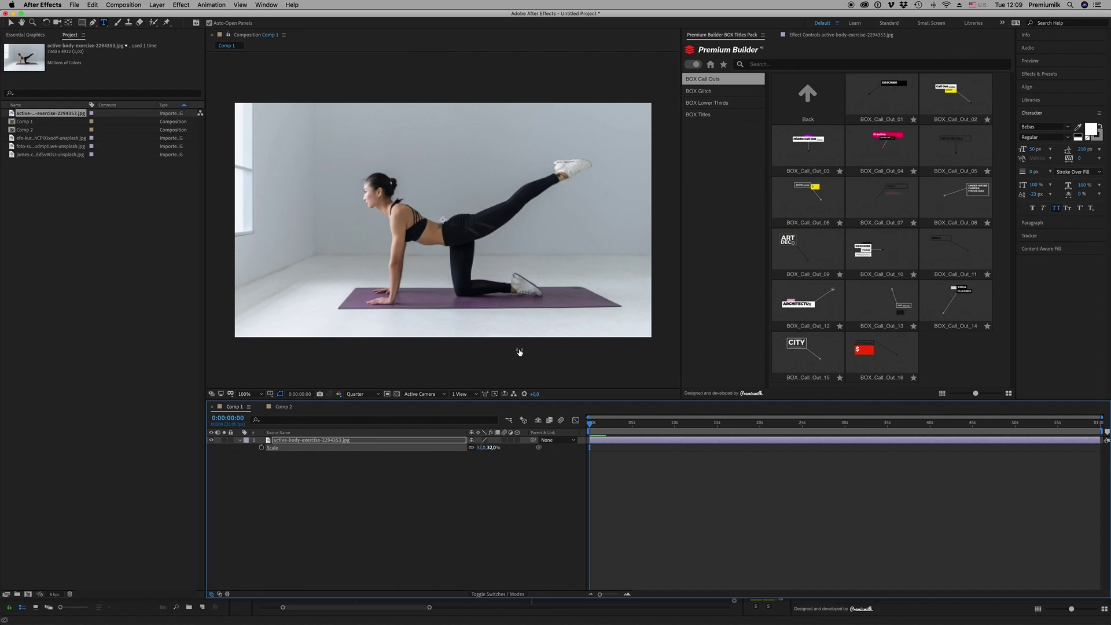
left_click(489, 302)
left_click(11, 22)
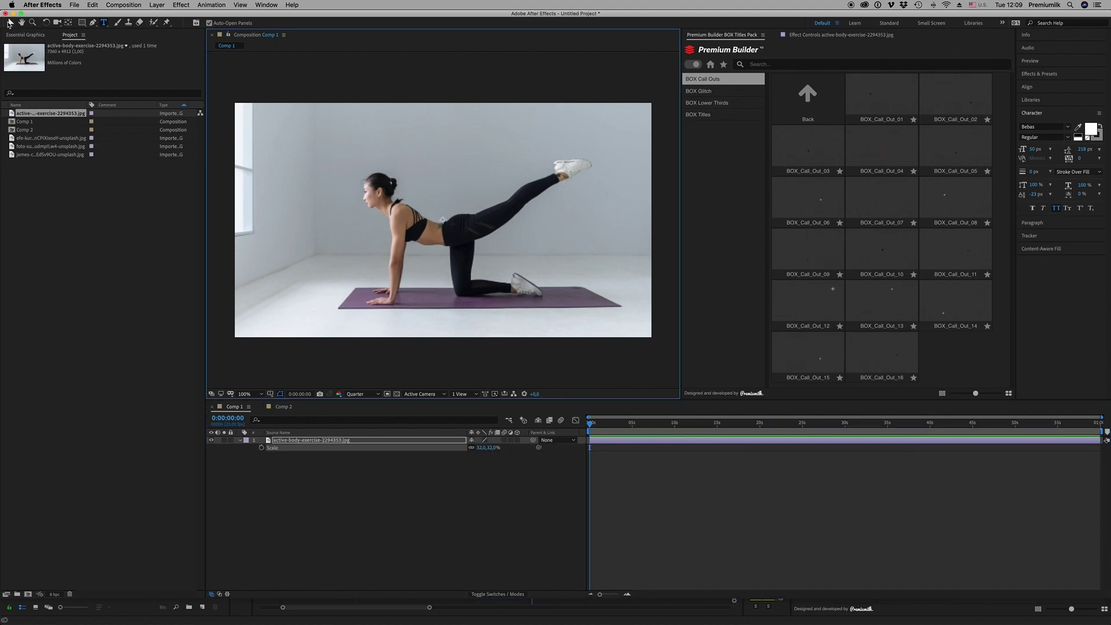
left_click_drag(509, 299, 493, 289)
Keyframe the photo's Position so it slides left from start to end, then preview
key("p")
key("End")
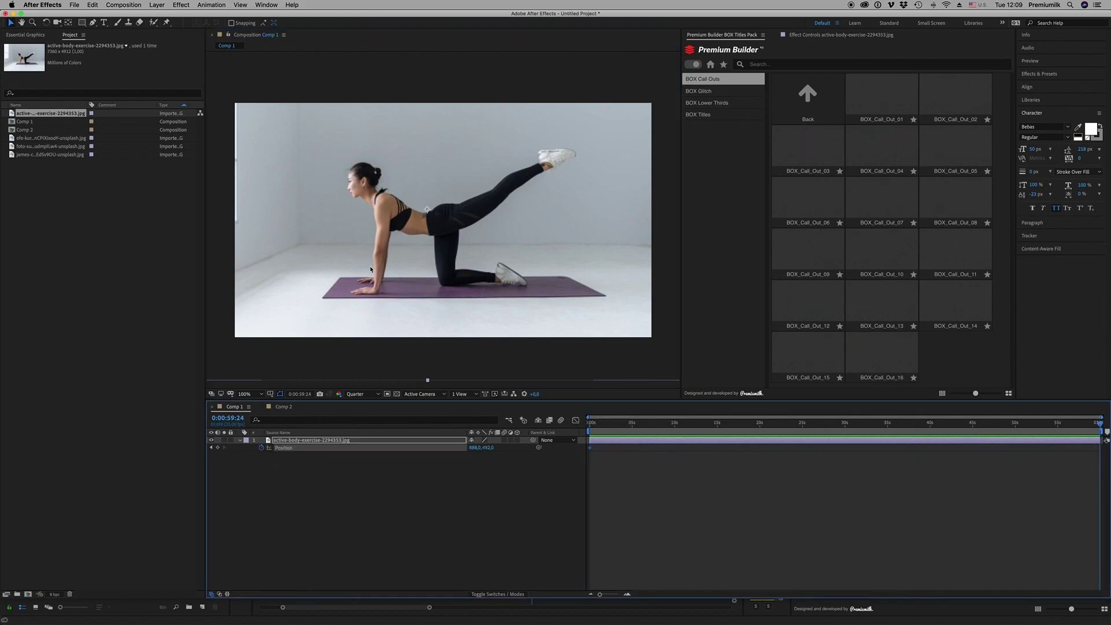
left_click_drag(460, 269, 434, 270)
left_click(450, 416)
key("Home")
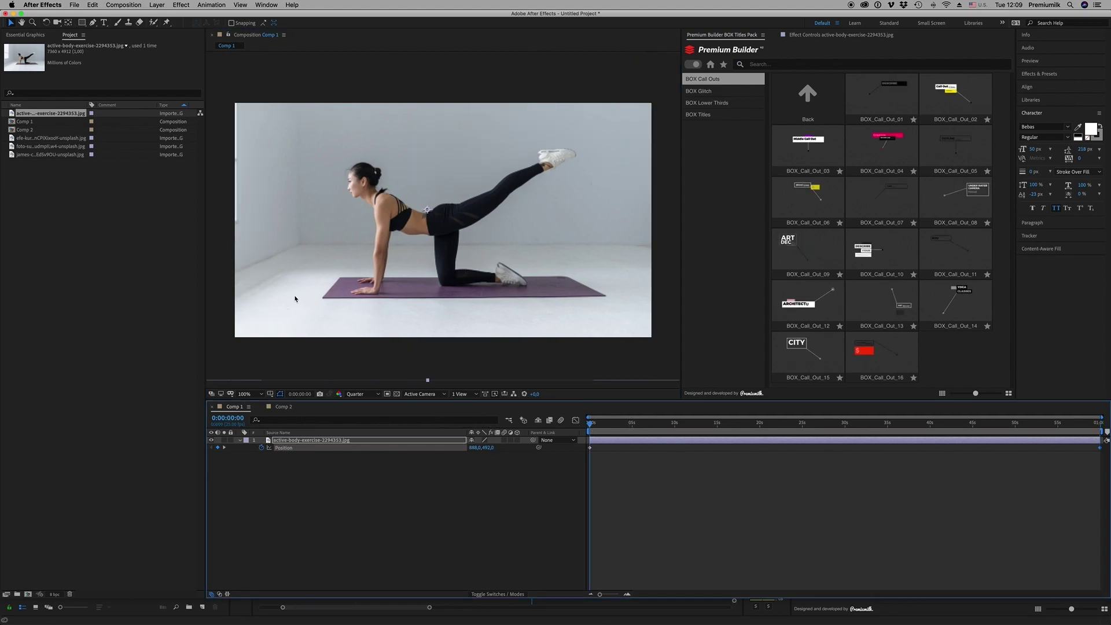
left_click_drag(295, 297, 345, 297)
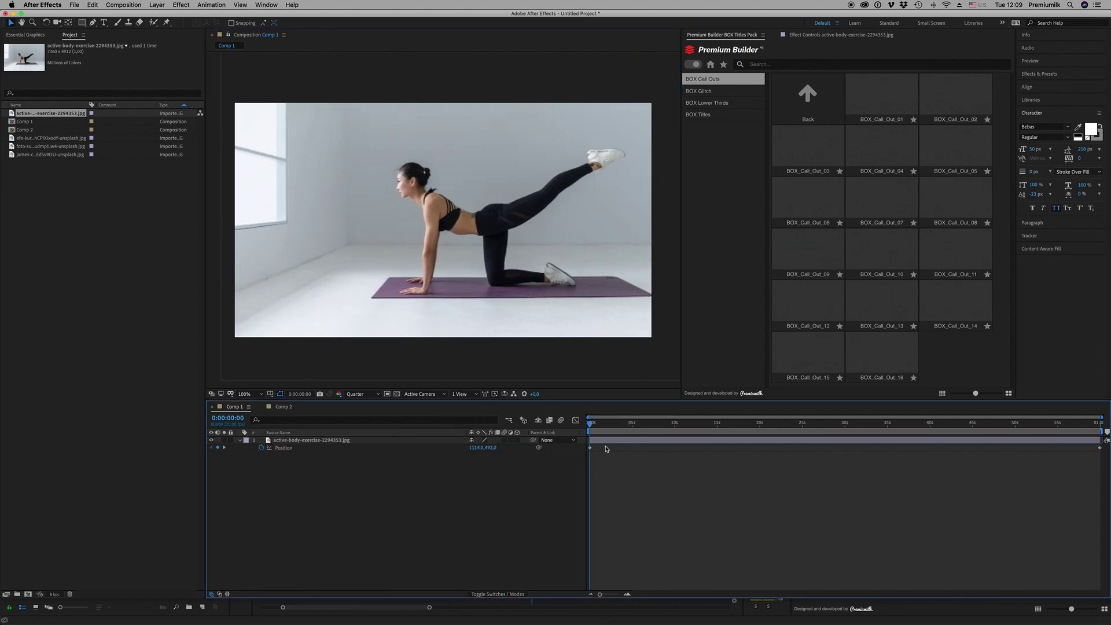
left_click_drag(613, 422, 646, 432)
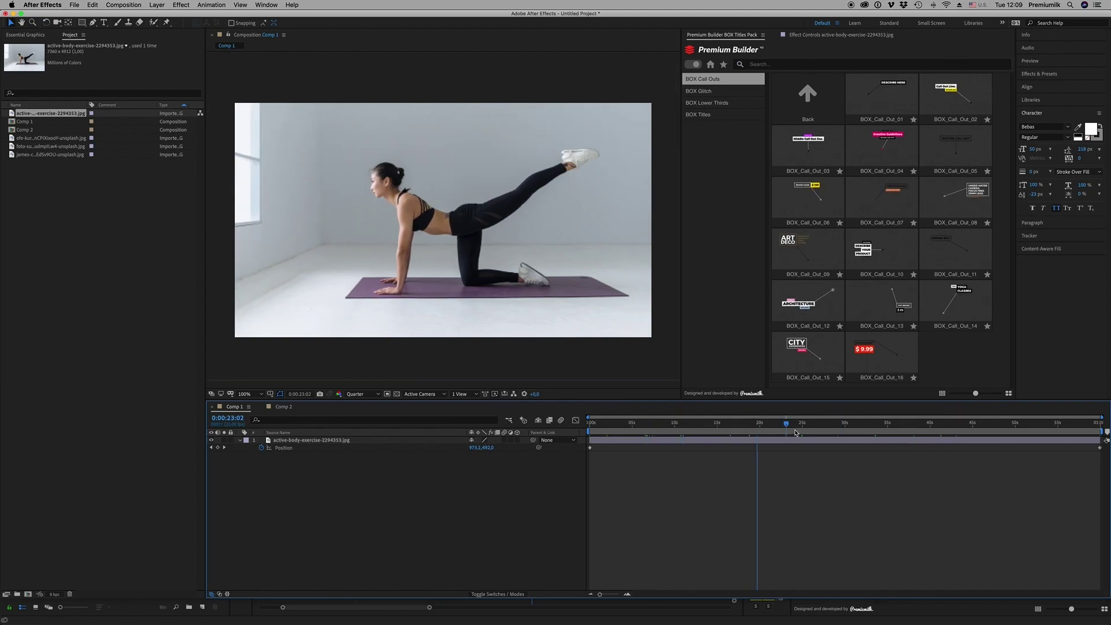
left_click(678, 423)
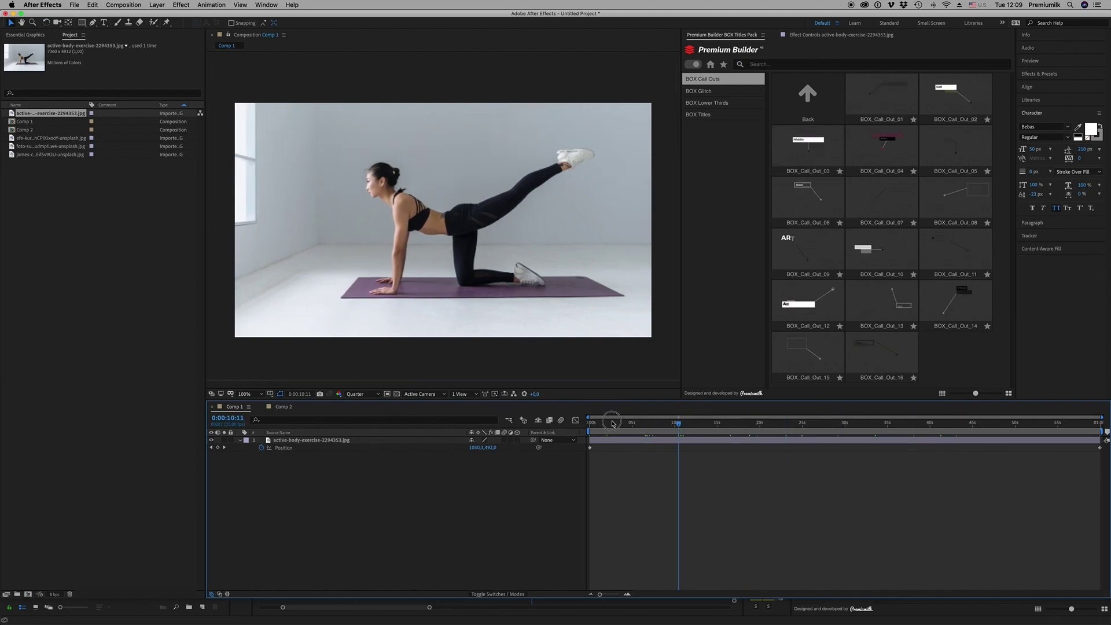
left_click_drag(602, 423, 588, 423)
Import BOX_Call_Out_03 into Comp 1, remove the photo layer, and select the callout
left_click(808, 148)
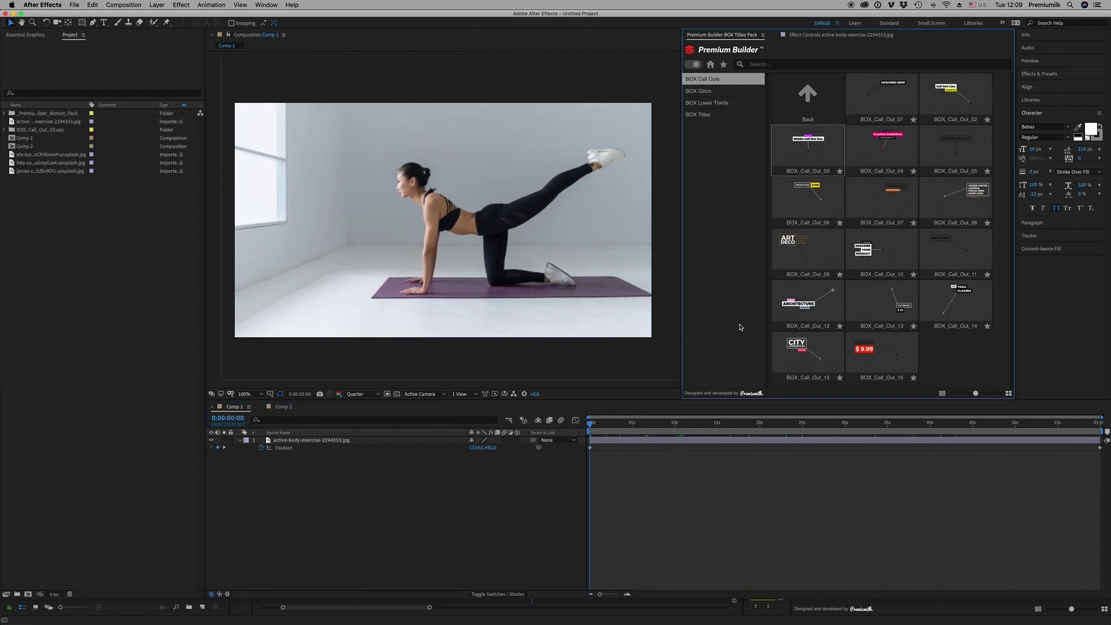
left_click_drag(615, 428, 619, 428)
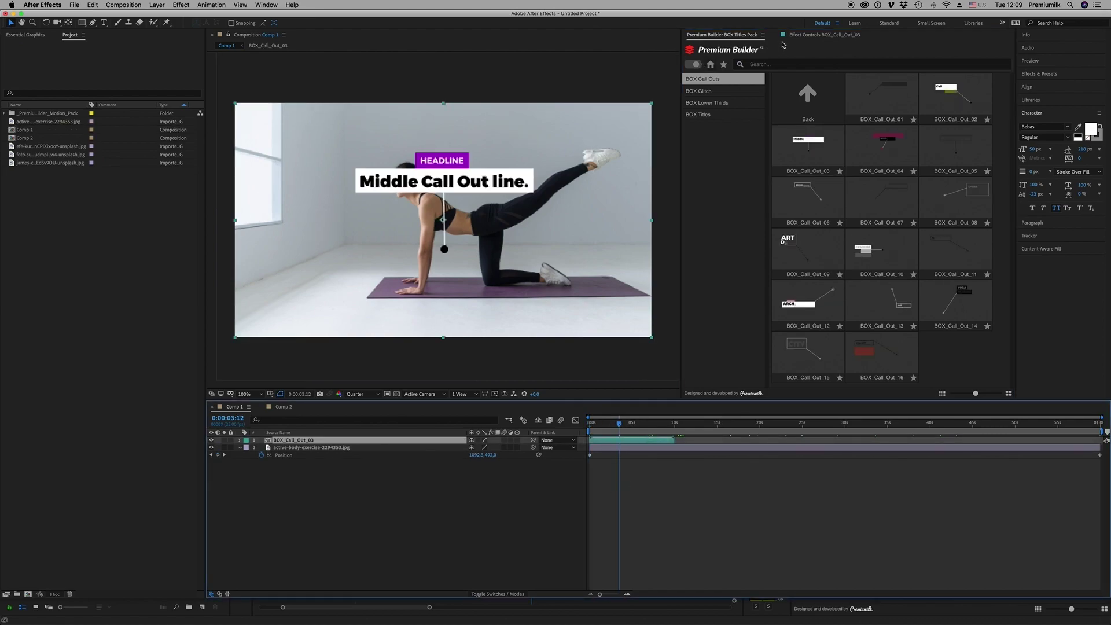
left_click(806, 36)
left_click(295, 452)
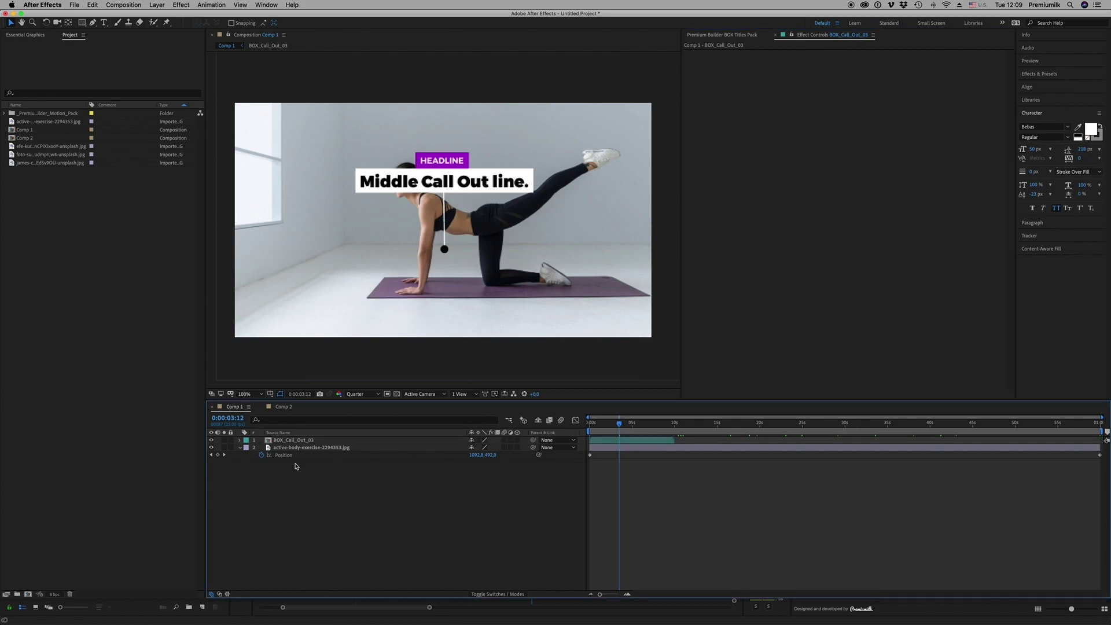
left_click(291, 441)
left_click(296, 449)
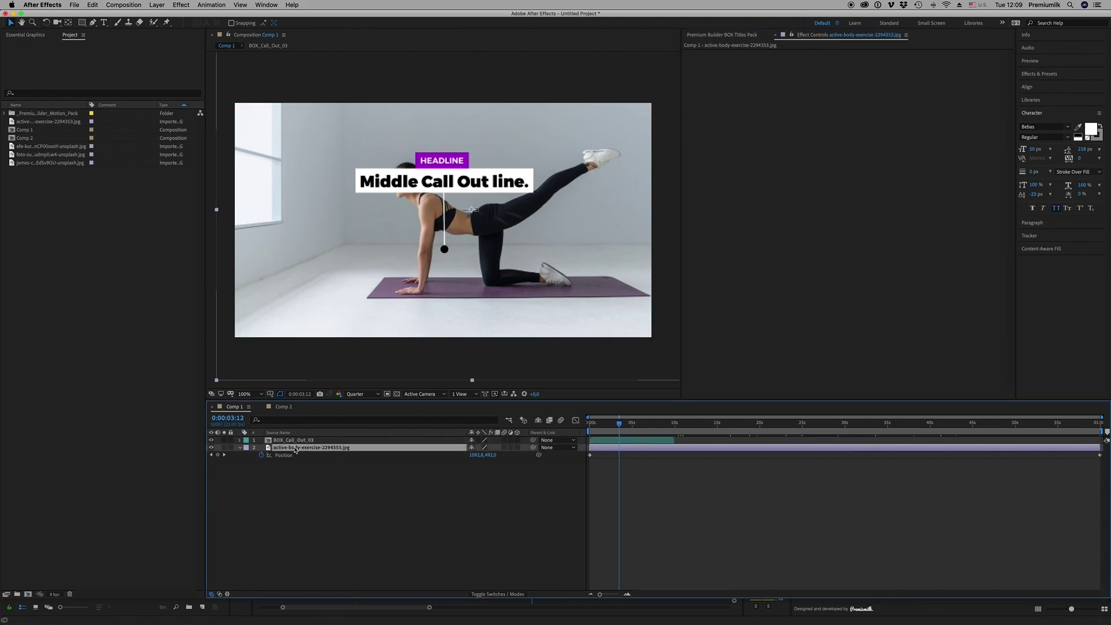
key("Delete")
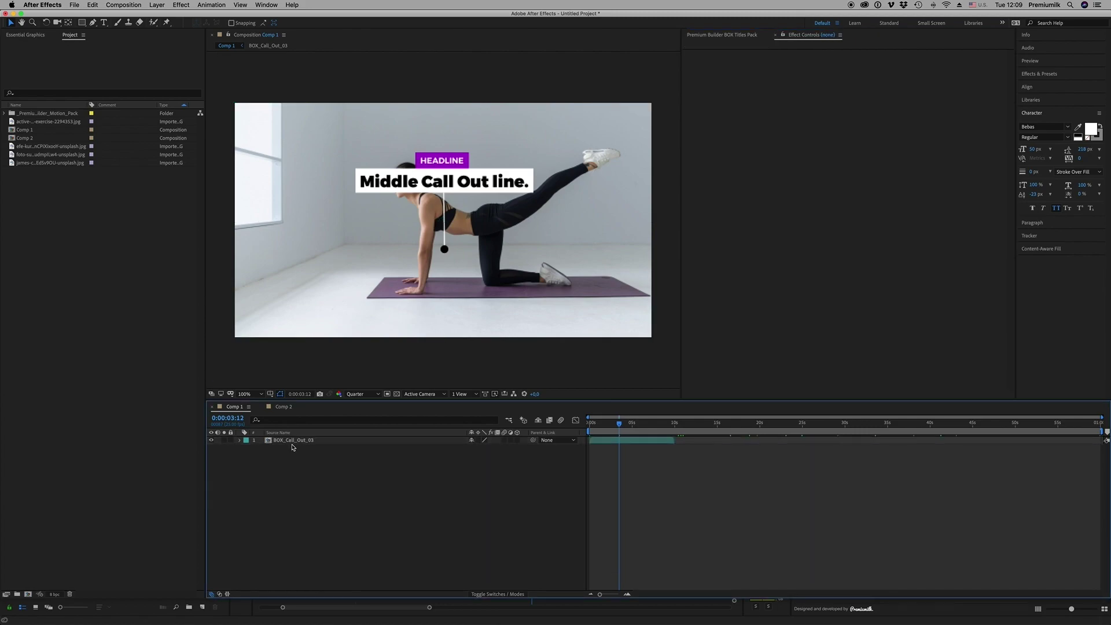
left_click(288, 441)
Paste the photo into BOX_Call_Out_03 and enlarge it to 67%
double_click(291, 441)
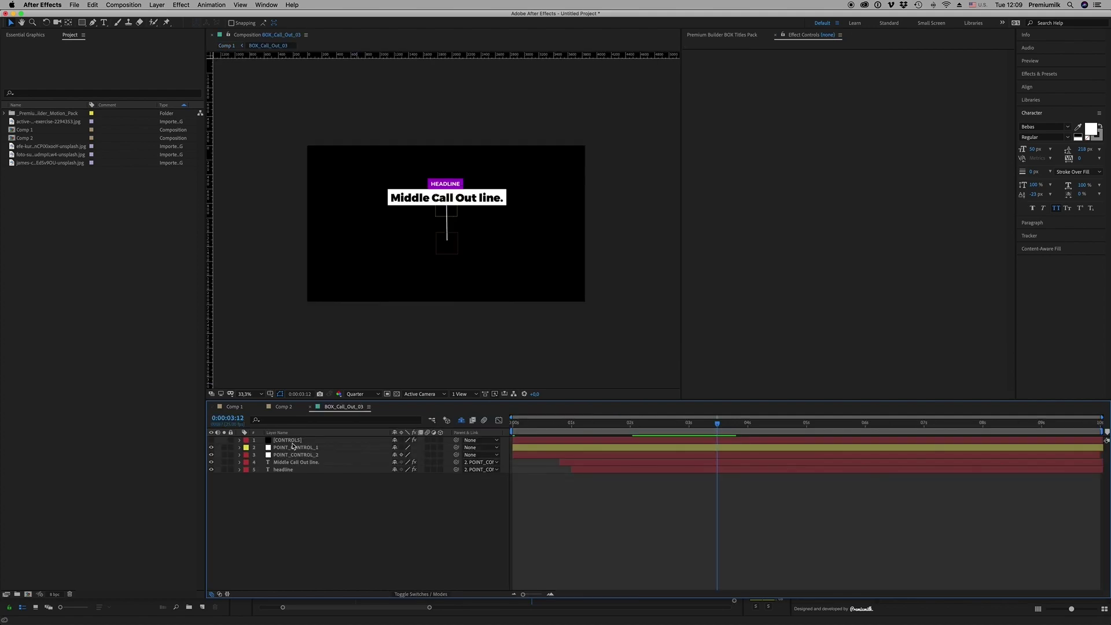
key("super+v")
left_click(293, 509)
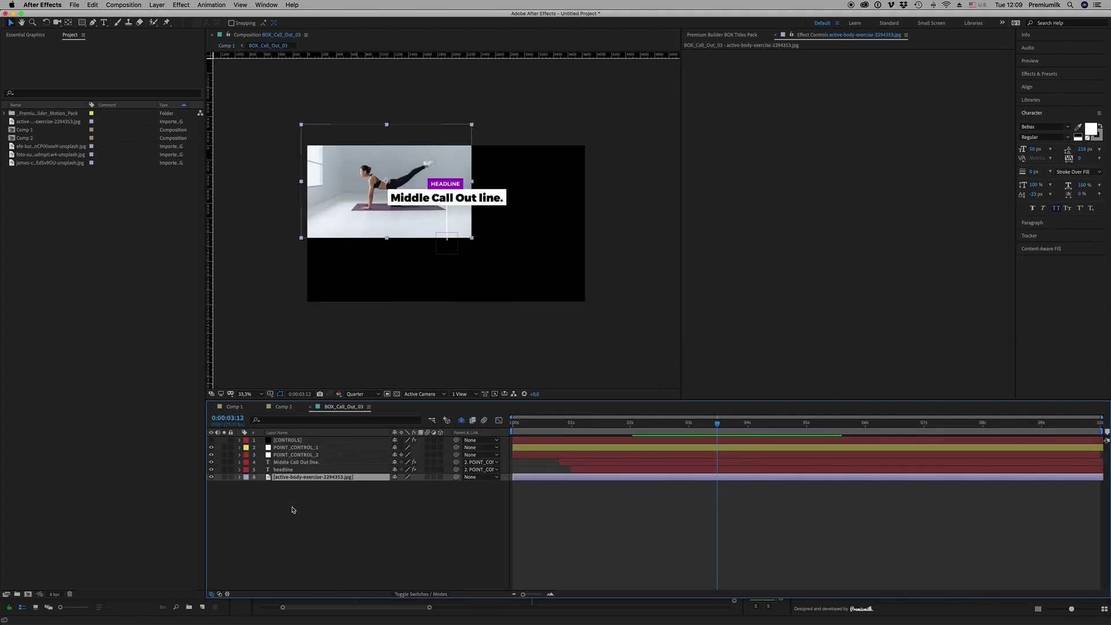
left_click_drag(405, 487, 394, 234)
Reposition the photo's Position keyframes so it fills the frame and slides left
key("p")
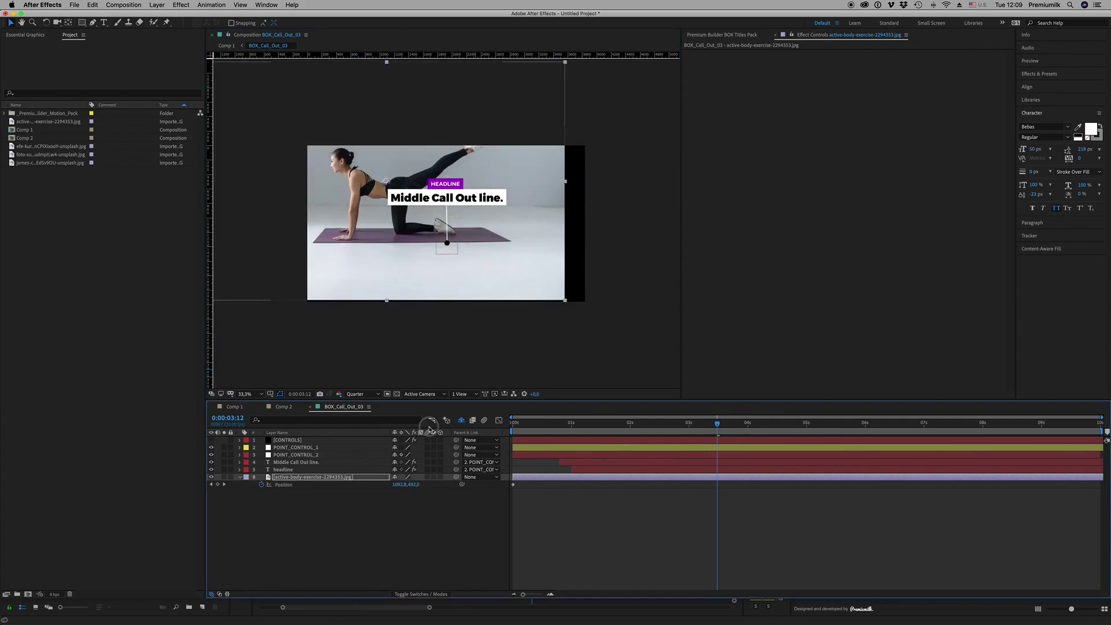
key("Home")
left_click(283, 484)
left_click_drag(496, 250, 549, 260)
left_click(694, 436)
key("space")
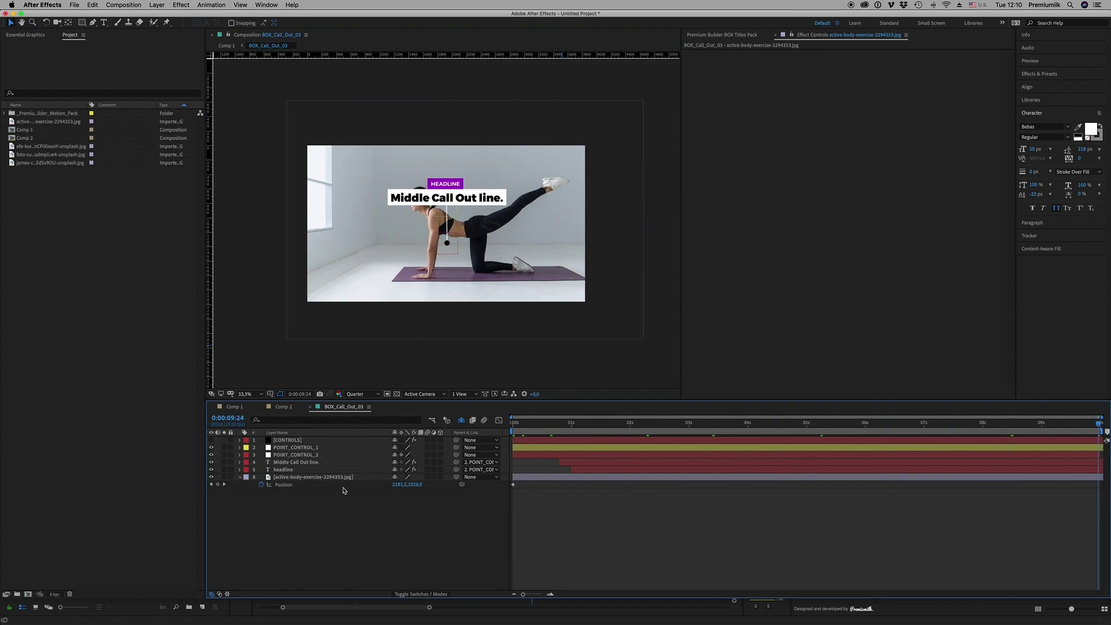
left_click_drag(399, 485, 261, 484)
Move the call-out text up and right and put the line's end point on the mat, zoomed to 66.7%
left_click(449, 250)
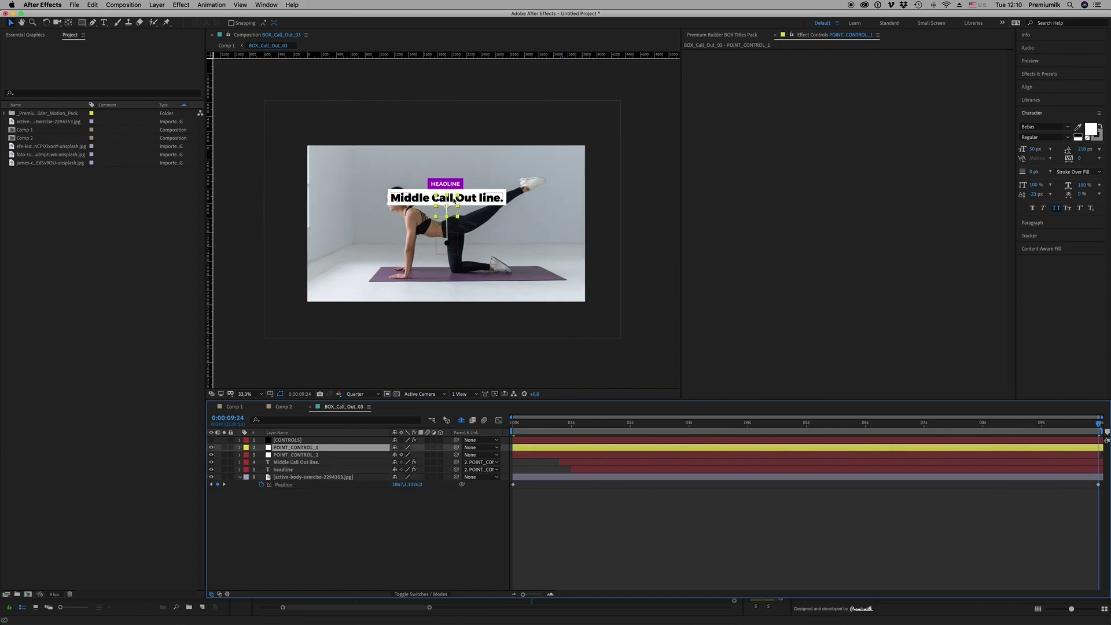
left_click_drag(453, 202, 467, 183)
left_click_drag(454, 250, 425, 281)
key("period")
key("period")
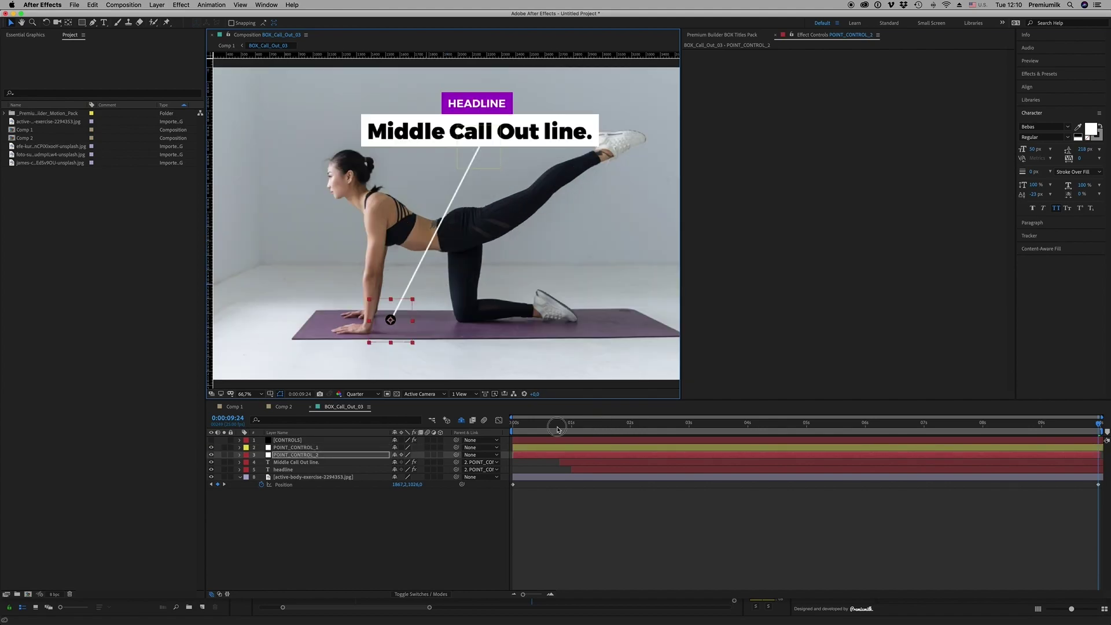
left_click_drag(540, 429, 425, 431)
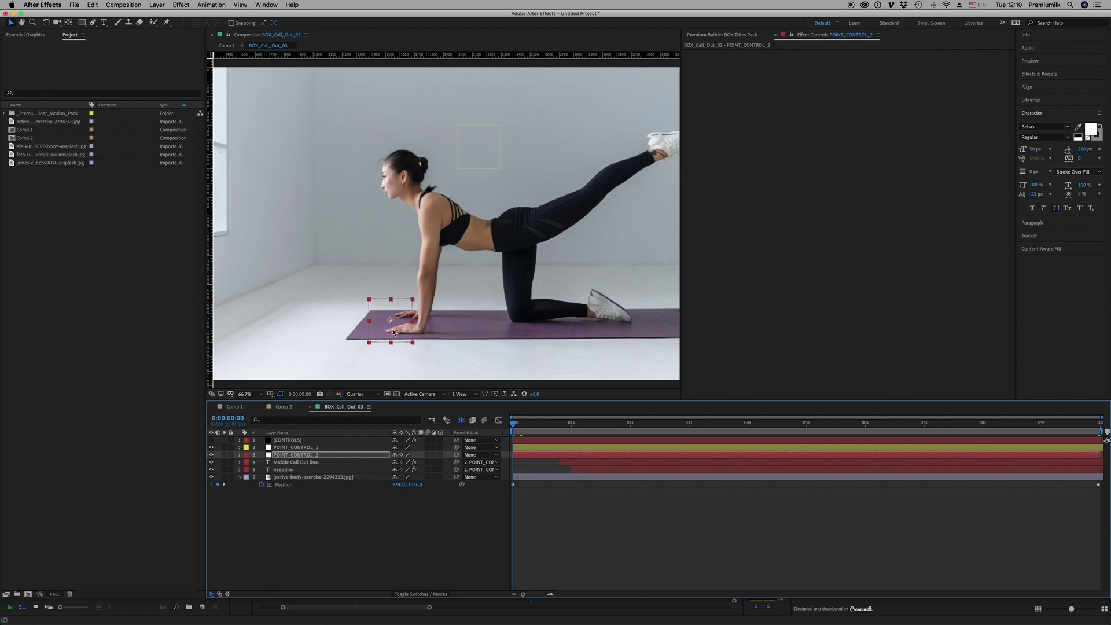
Keyframe POINT_CONTROL_2's Position on the mat at the first frame and shifted left at the last frame
left_click(311, 455)
key("p")
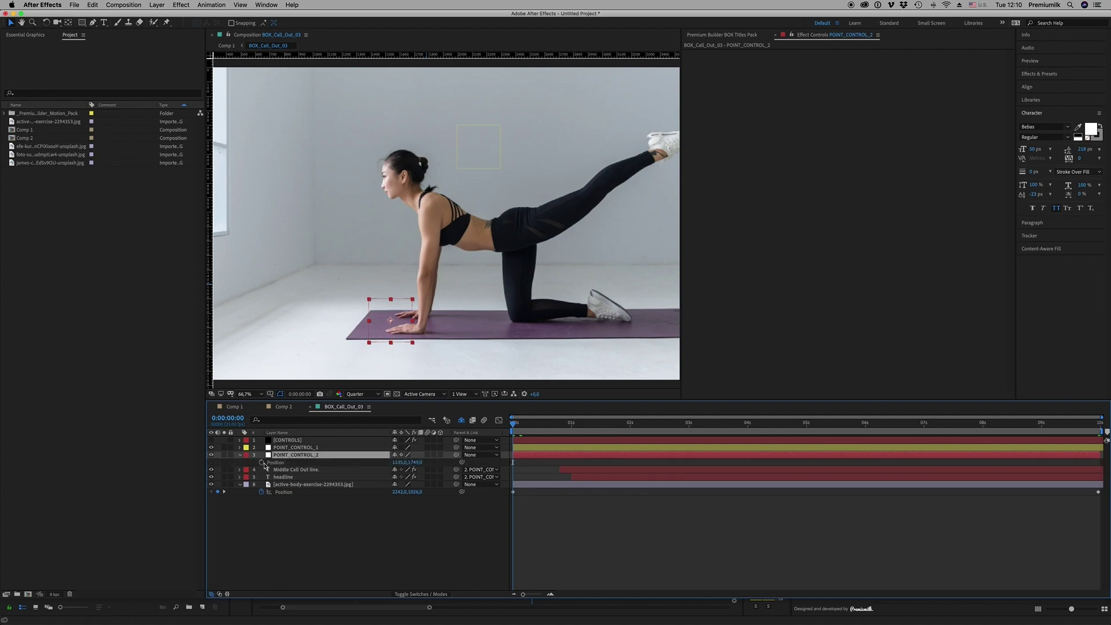
left_click_drag(391, 331, 469, 334)
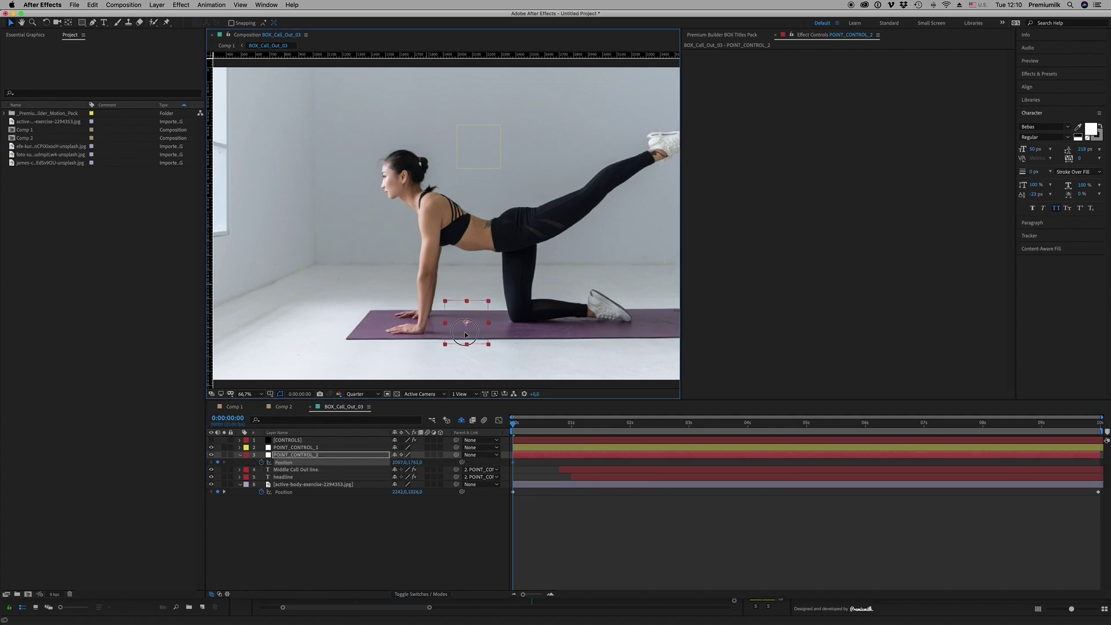
left_click_drag(541, 438, 1106, 463)
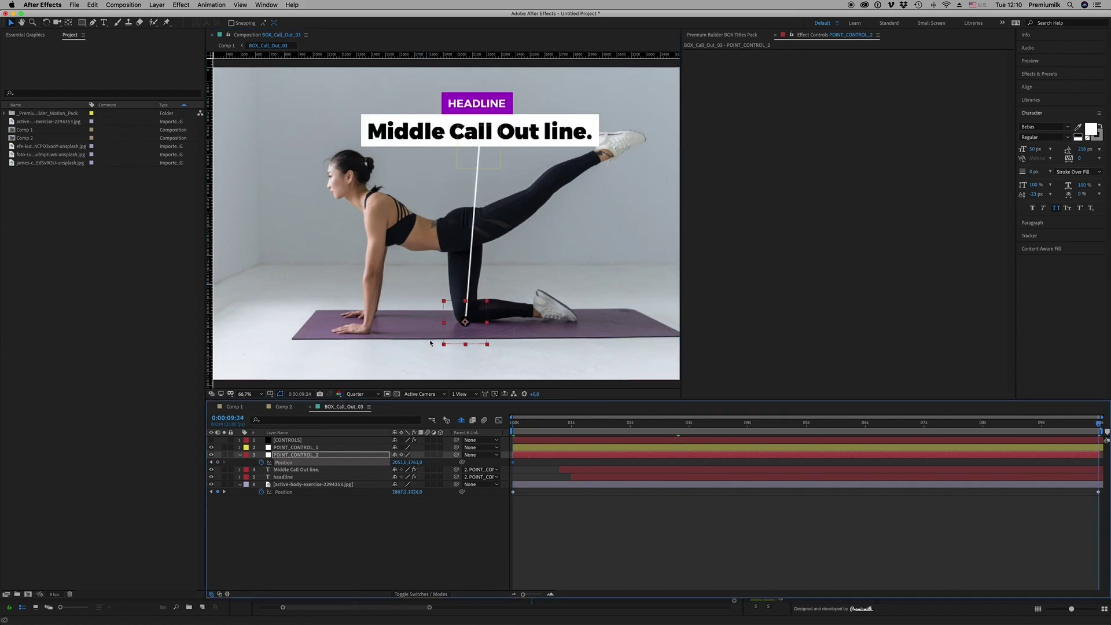
left_click_drag(453, 341, 395, 340)
Fit the viewer to the frame and preview the animation through to the final frame
left_click(553, 485)
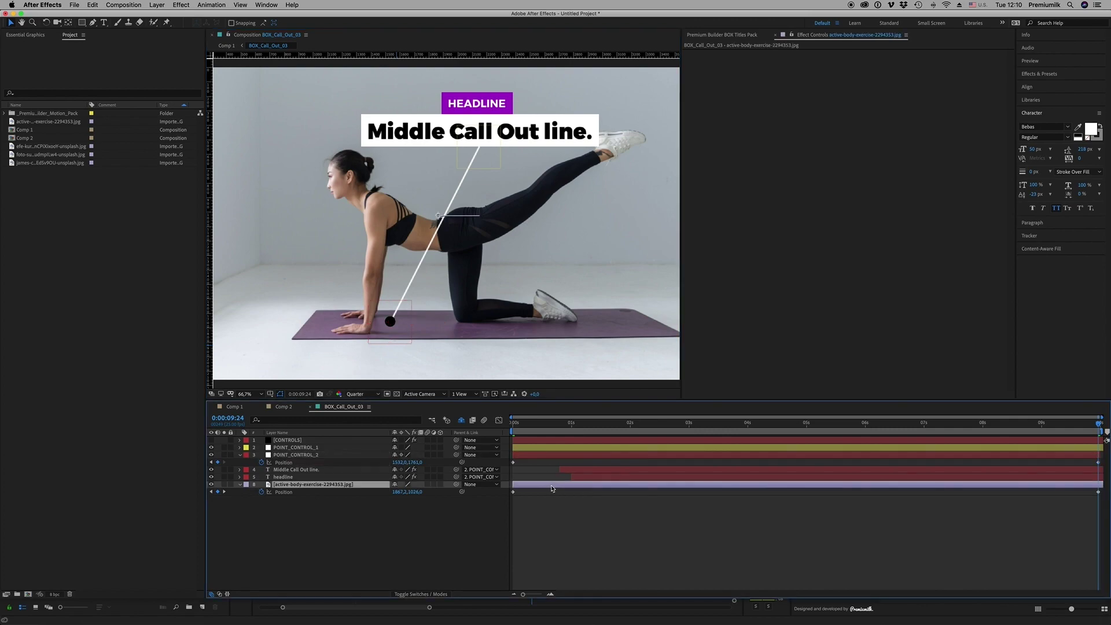
key("Home")
left_click(249, 394)
left_click(253, 405)
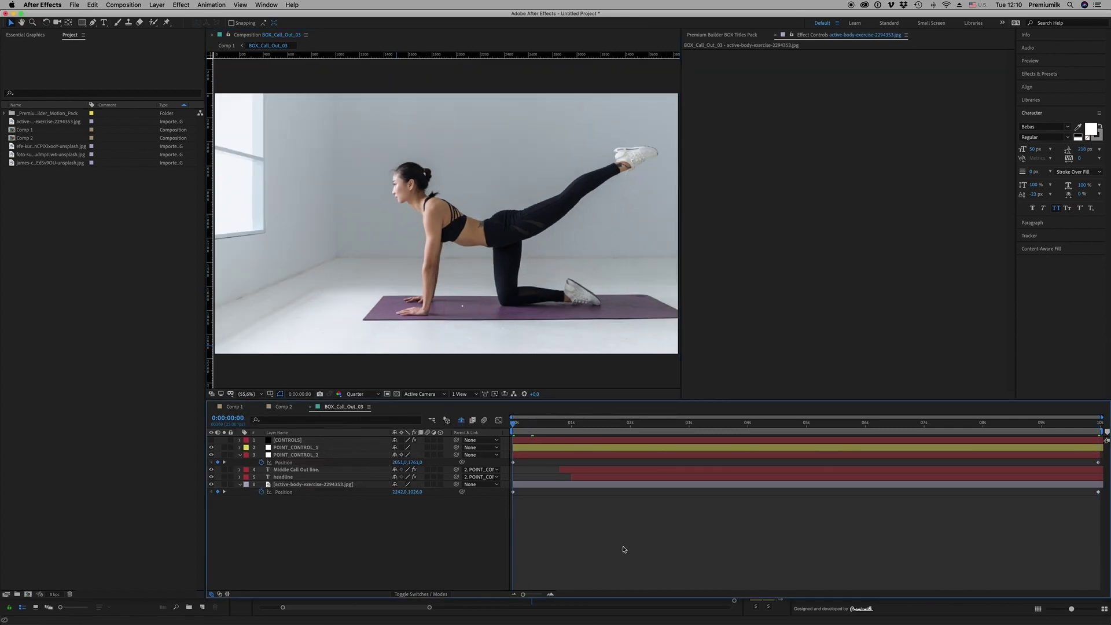
key("space")
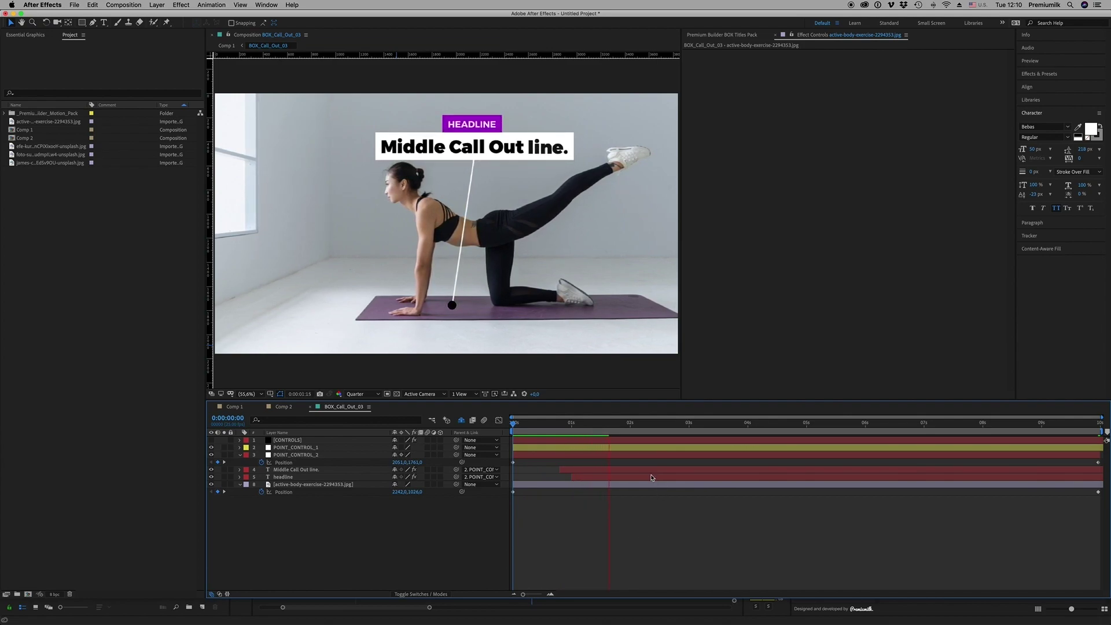
left_click(632, 423)
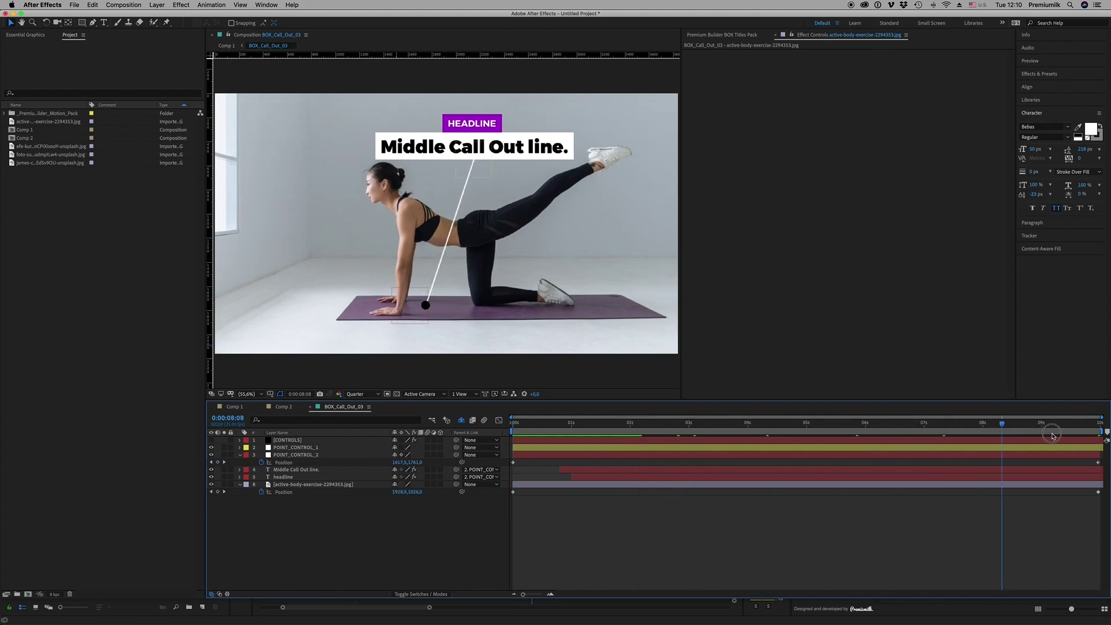
left_click(744, 448)
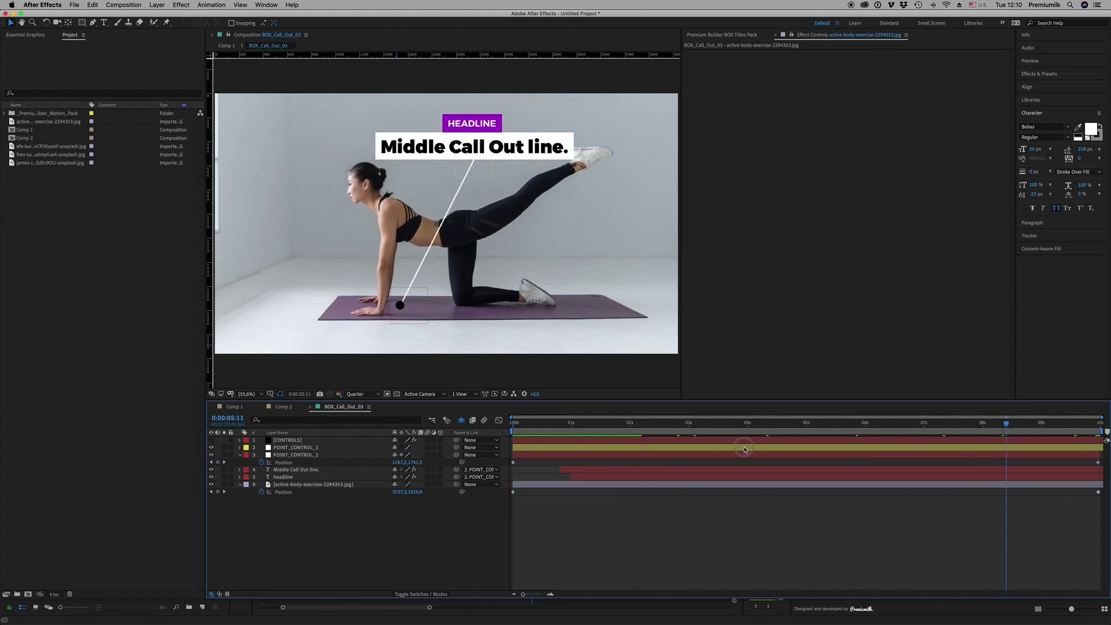
left_click(299, 456)
left_click_drag(704, 430, 742, 468)
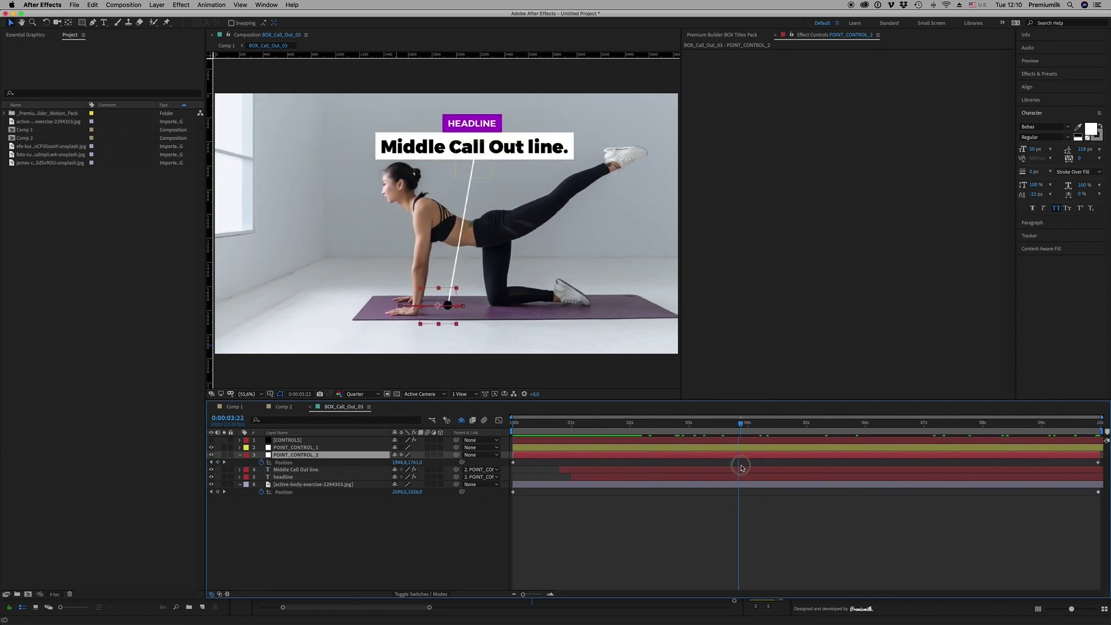
Keyframe POINT_CONTROL_1's Position, moving the headline box left at the last frame to follow the photo
left_click(340, 518)
left_click(295, 447)
key("Home")
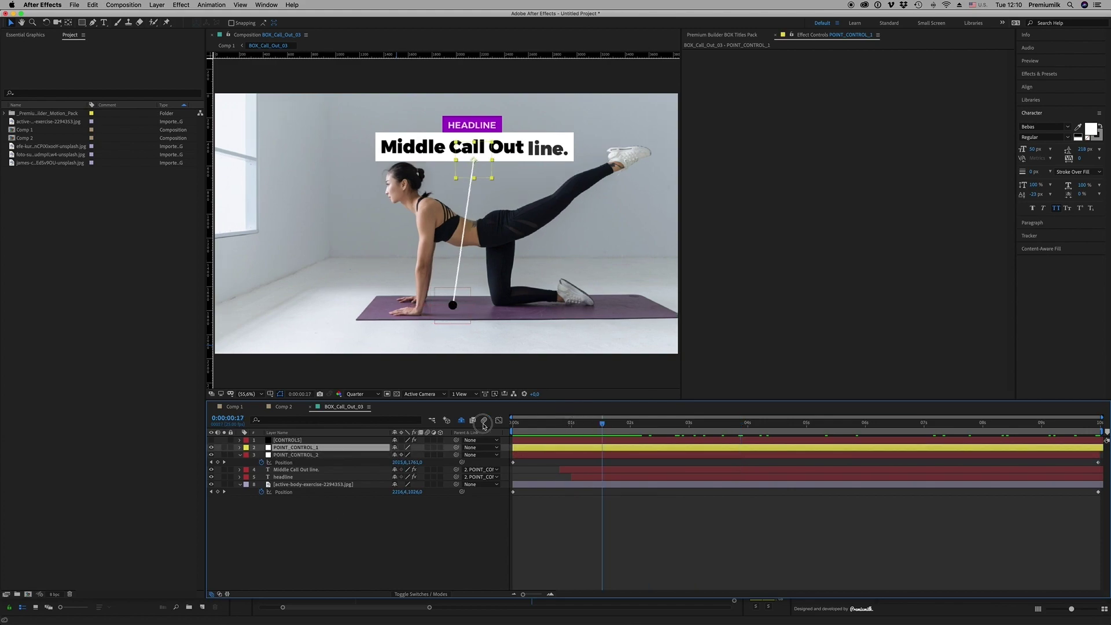
key("p")
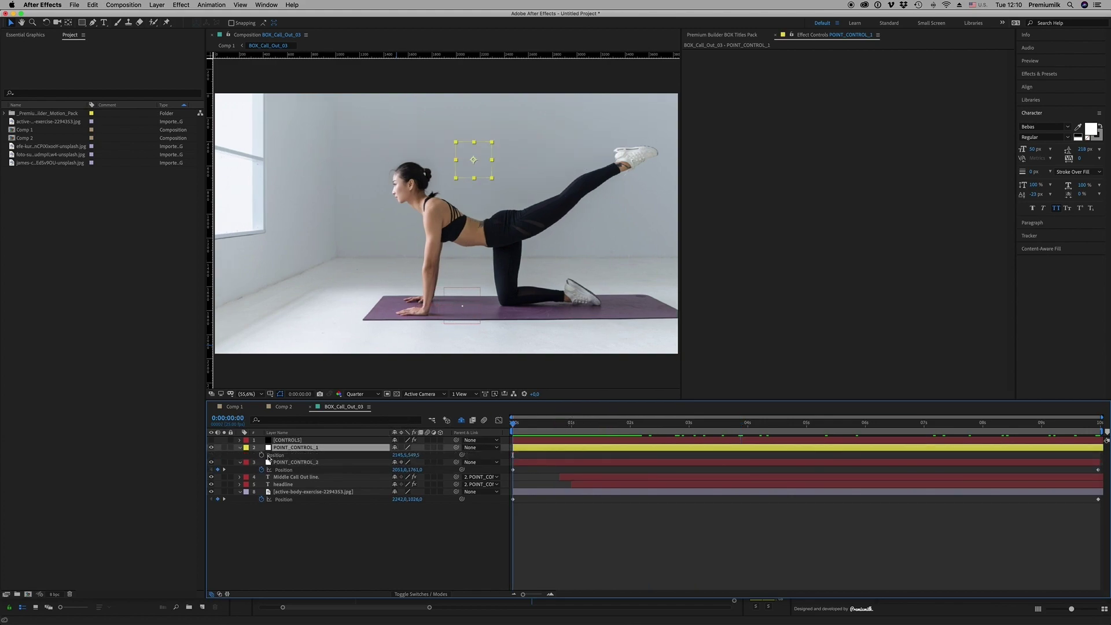
key("End")
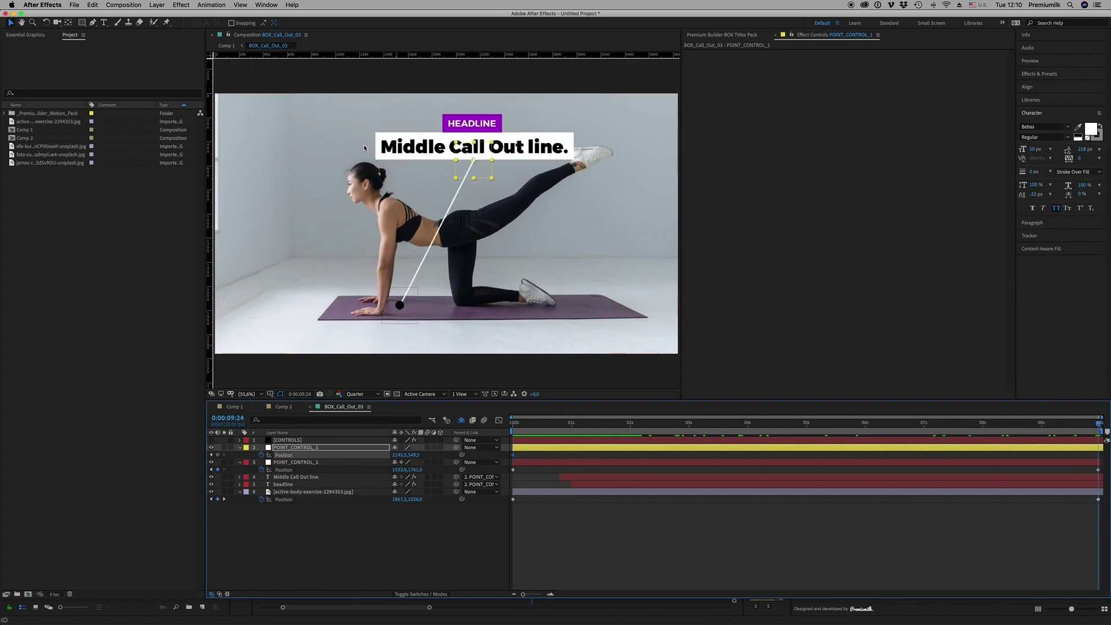
left_click_drag(482, 168, 430, 166)
Scrub back to about nine seconds, select the CONTROLS layer, and bring up the Premium Builder call-out library
left_click_drag(569, 421, 1044, 424)
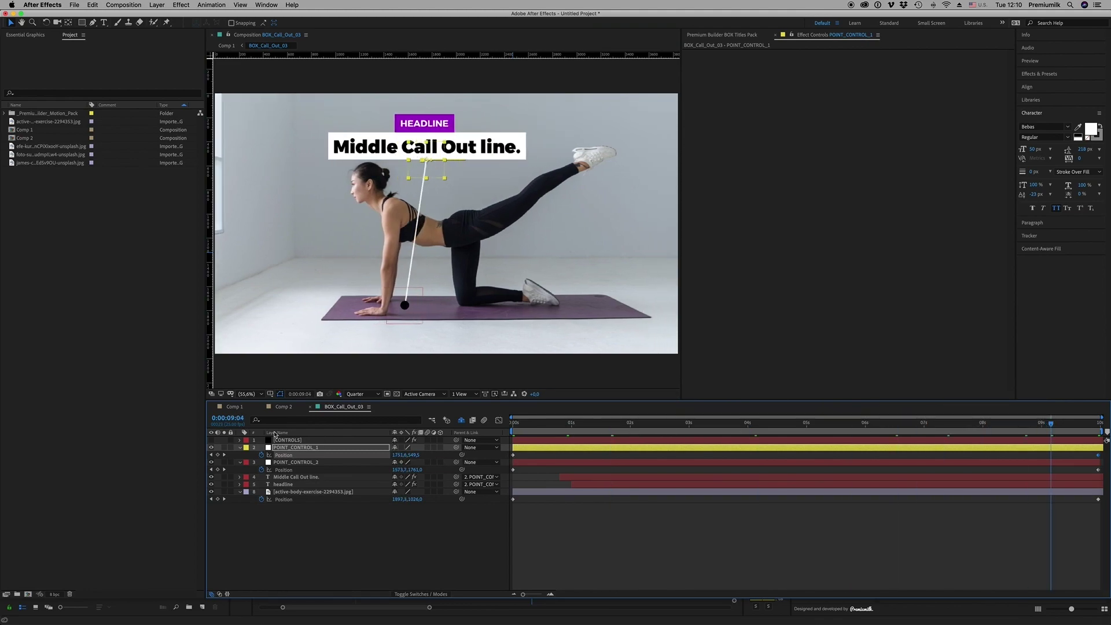
left_click(292, 441)
left_click(724, 35)
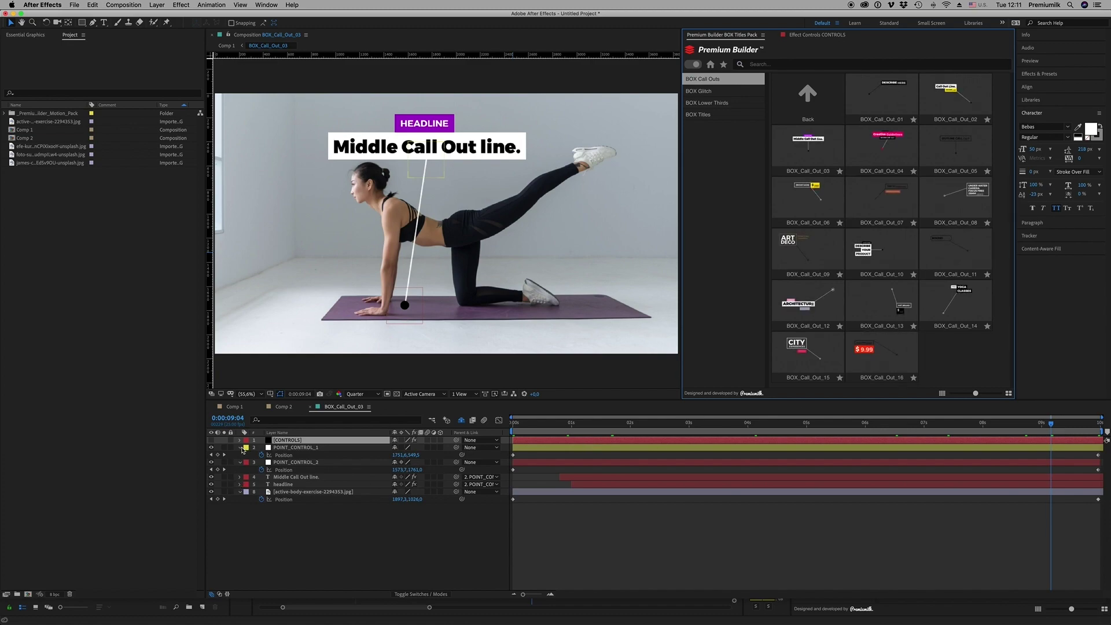
Collapse the POINT_CONTROL_1, POINT_CONTROL_2 and photo layer properties
left_click(240, 447)
left_click(240, 455)
left_click(240, 477)
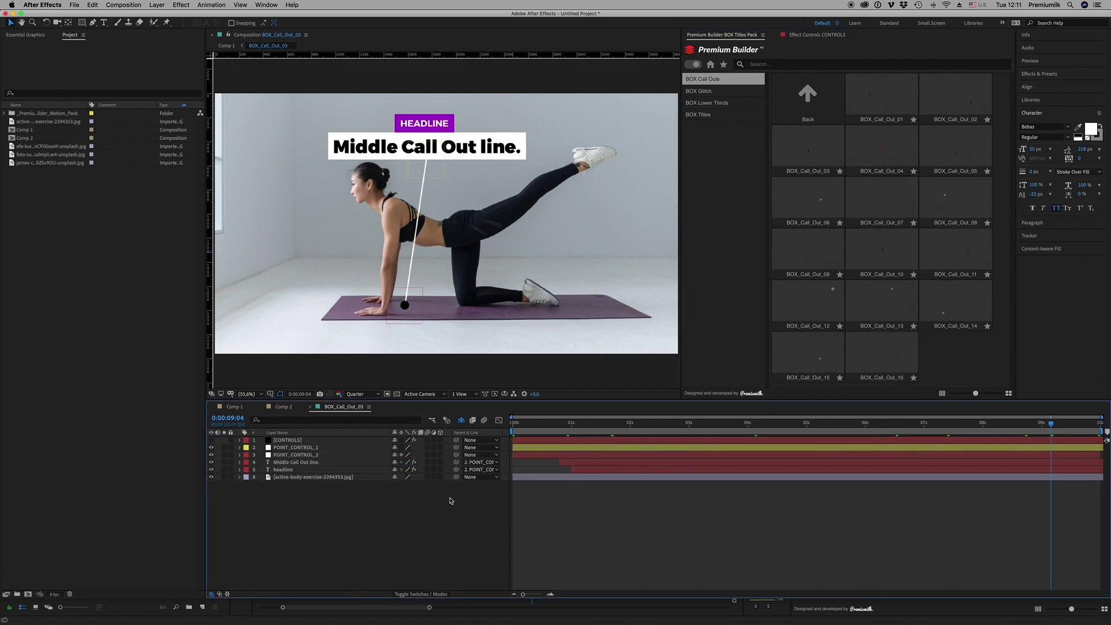
Scrub to about four seconds, close BOX_Call_Out_03 to return to Comp 1, and focus Premium Builder
left_click(731, 425)
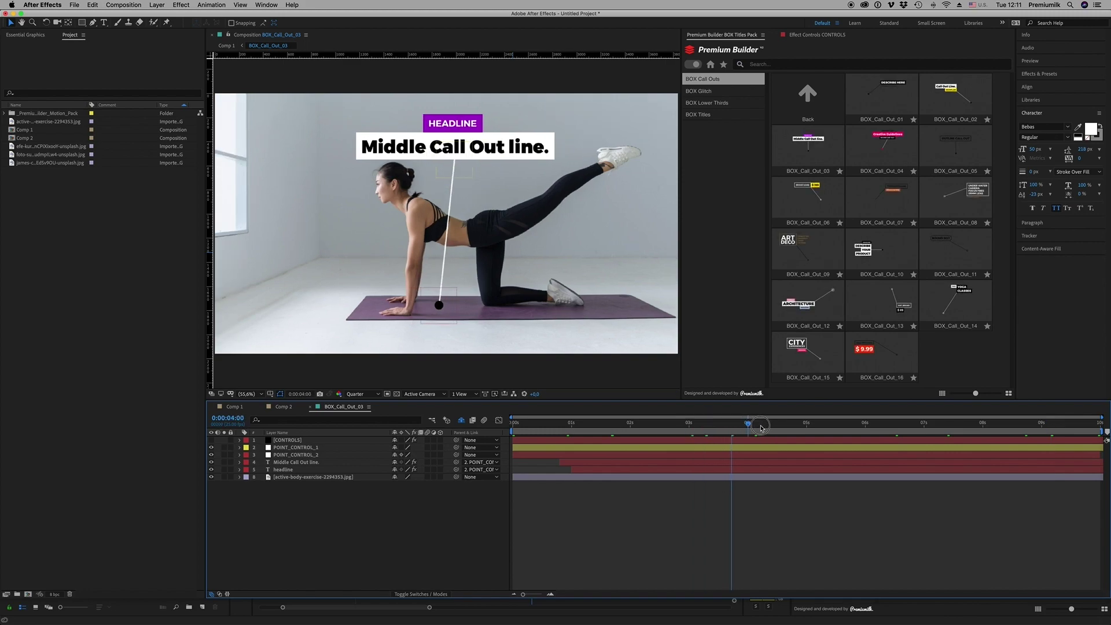
left_click_drag(765, 428, 778, 427)
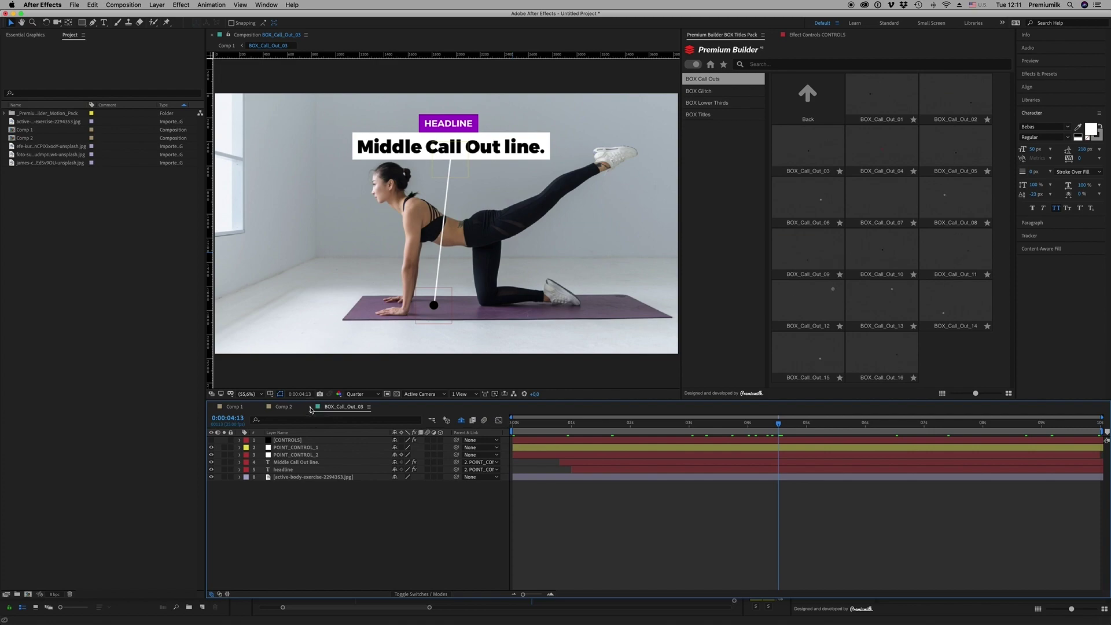
left_click(311, 406)
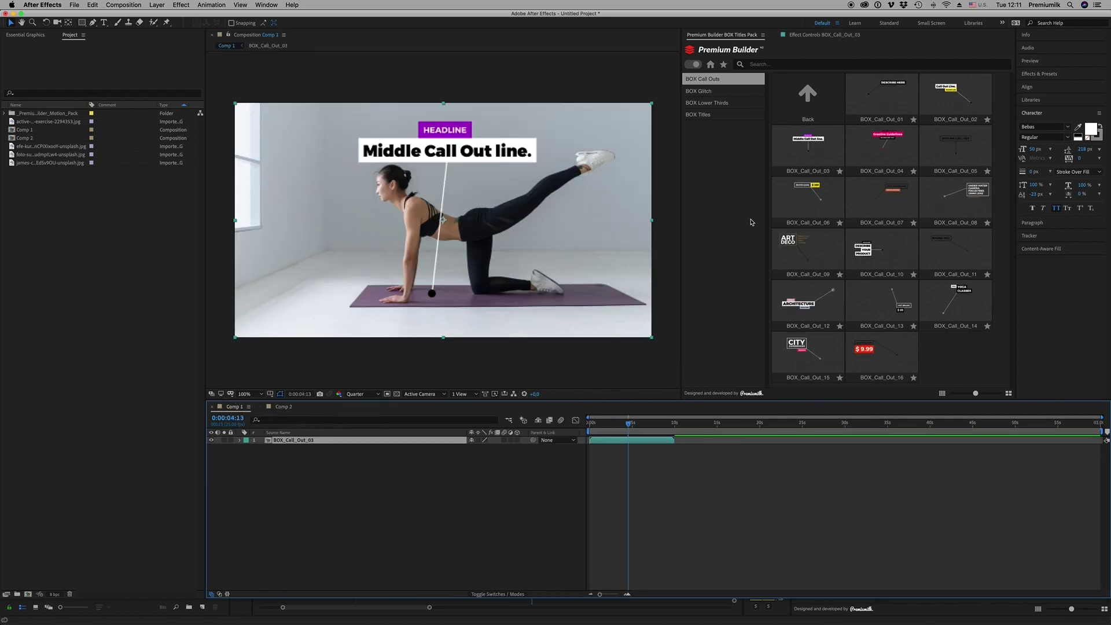
left_click(721, 152)
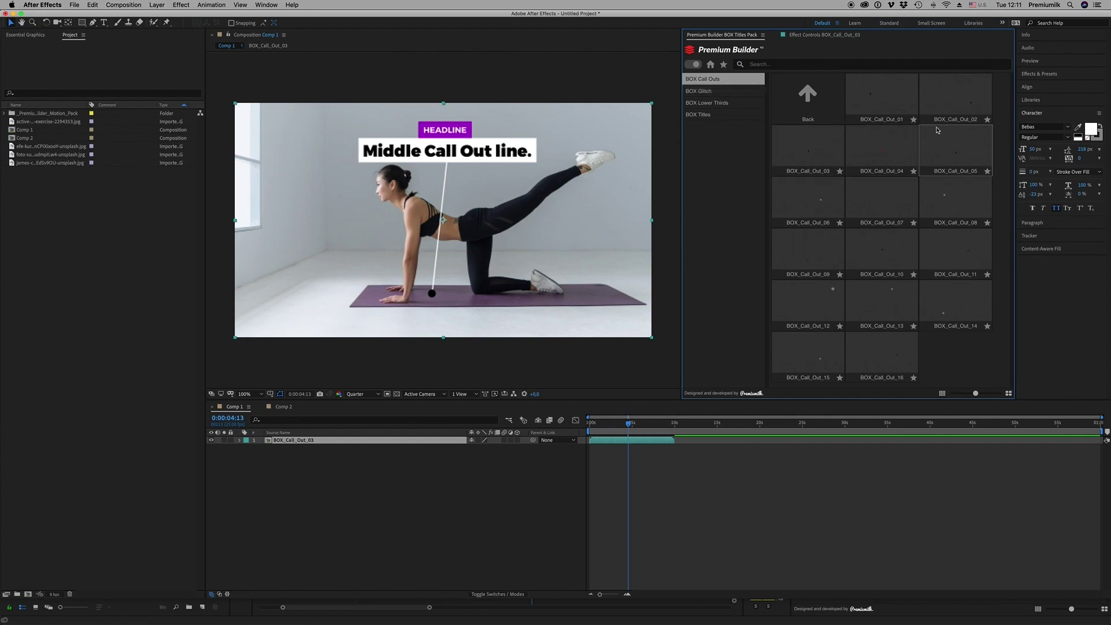
Star BOX_Call_Out_01 as a favourite, switch to BOX Glitch titles, and filter to favourites only
left_click(914, 120)
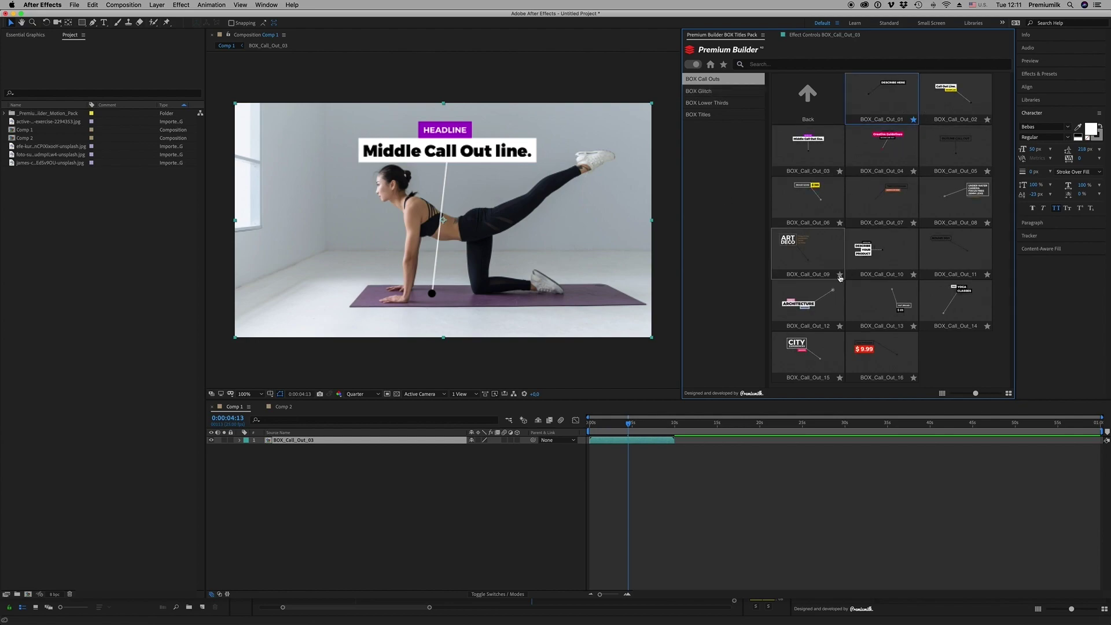
left_click(701, 91)
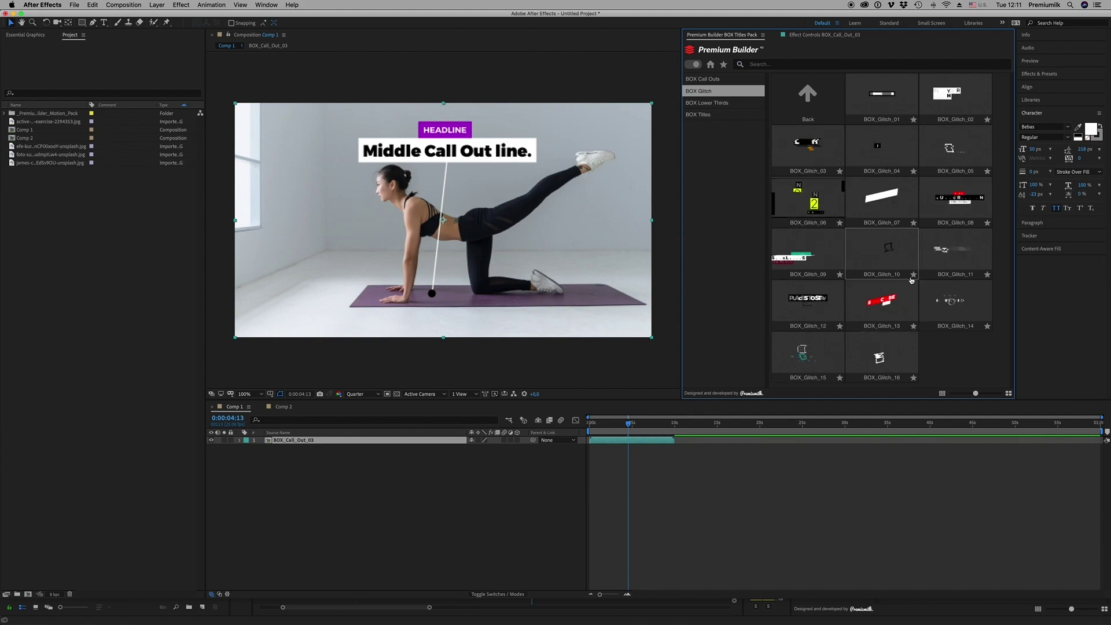
left_click(723, 64)
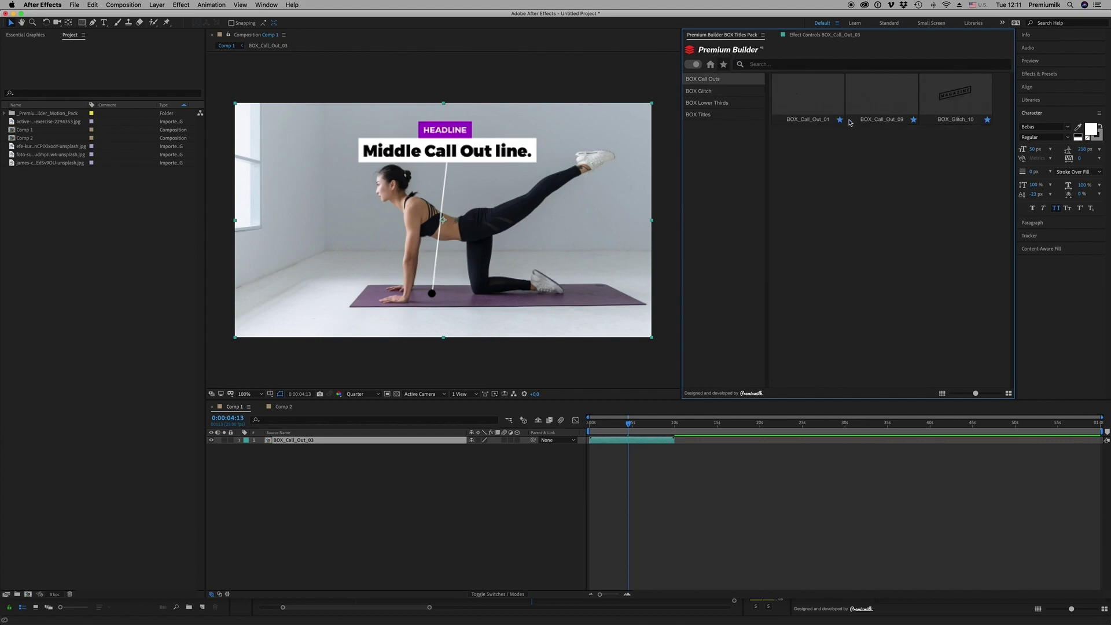
Unstar BOX_Call_Out_09, BOX_Glitch_10 and BOX_Call_Out_01, then return home with the category sidebar shown
left_click(913, 121)
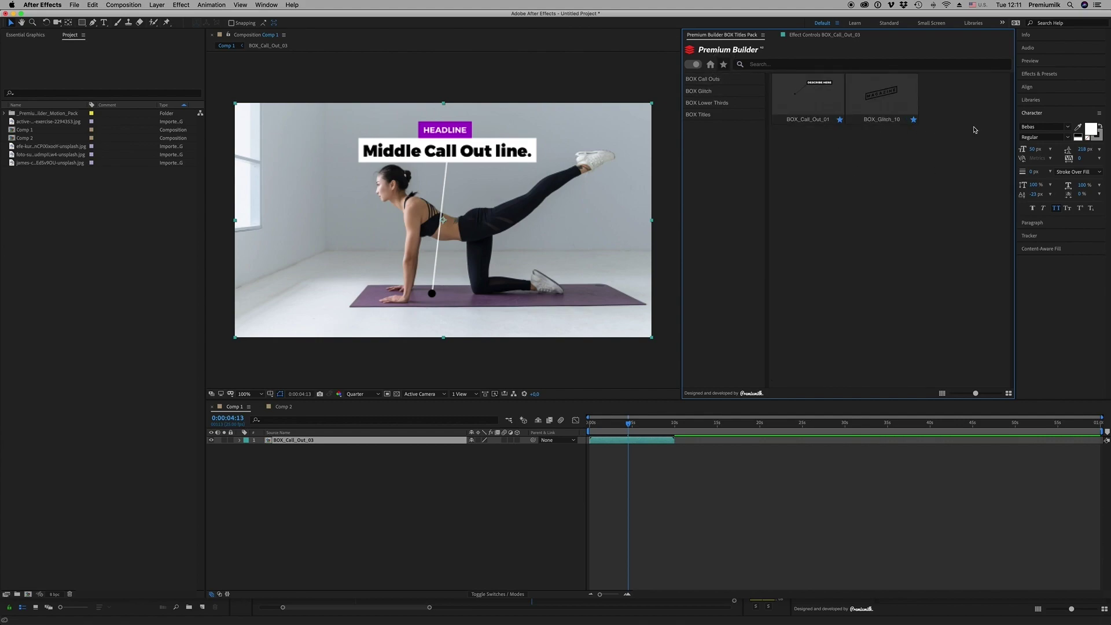
left_click(912, 120)
left_click(839, 120)
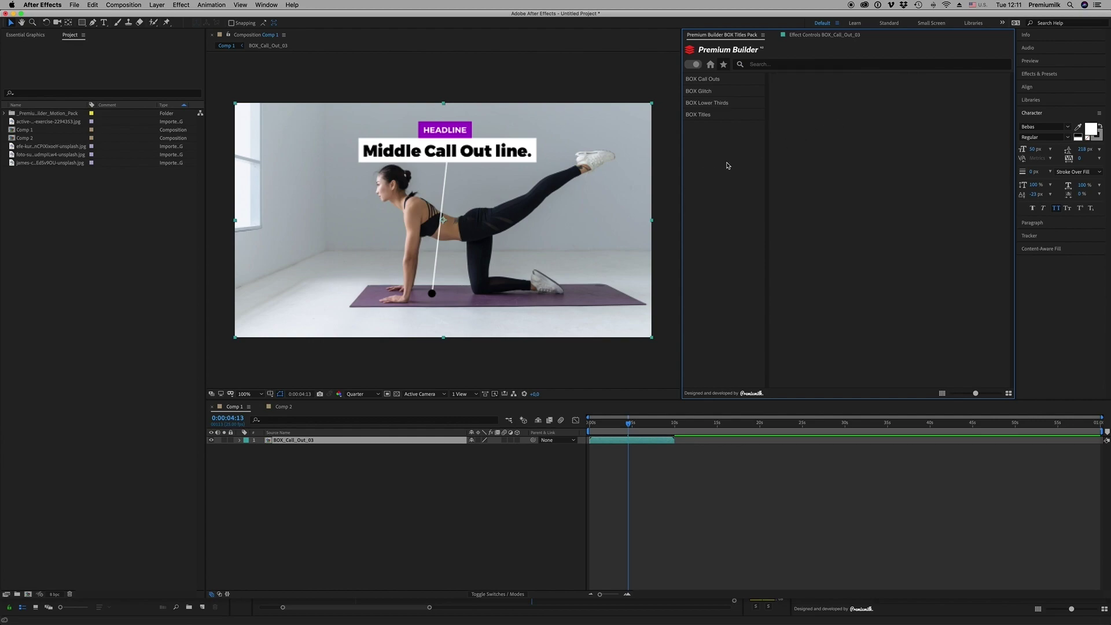
left_click(711, 66)
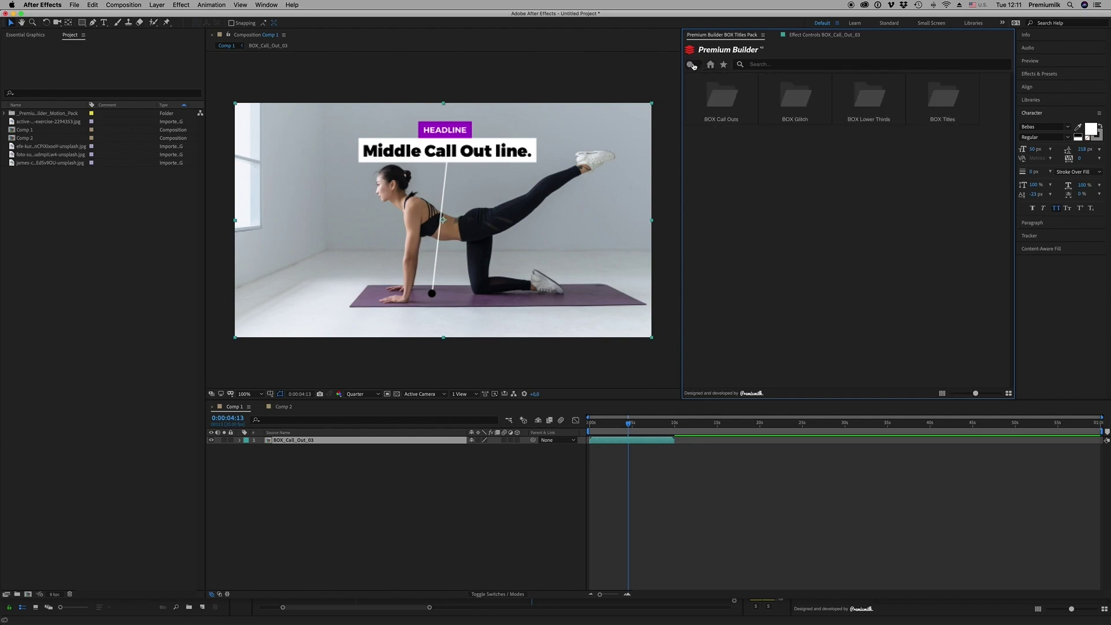
left_click(692, 65)
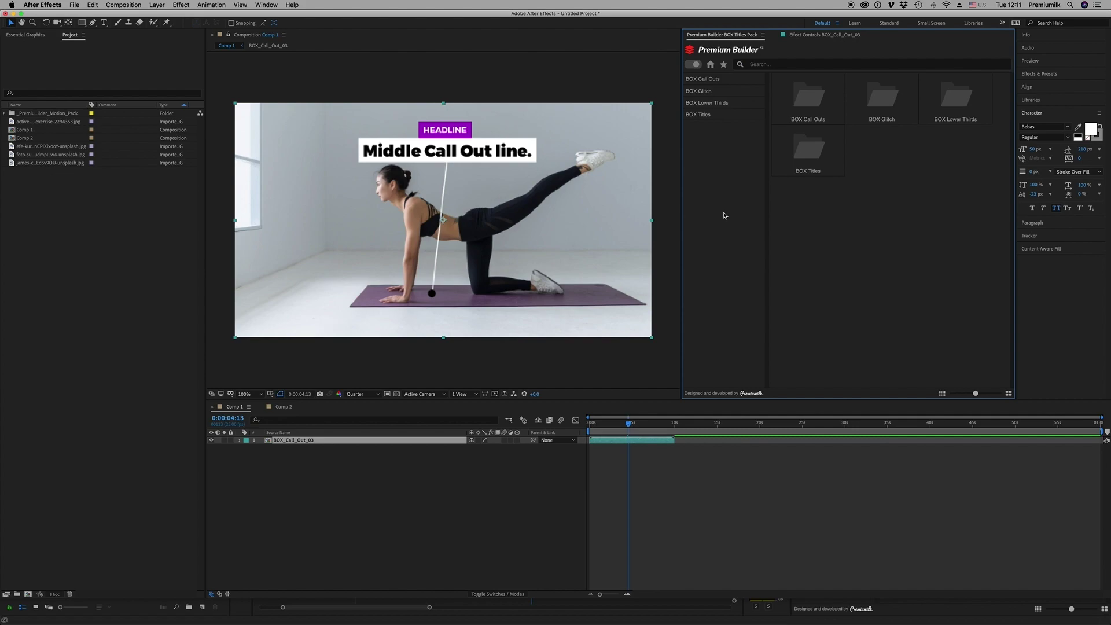